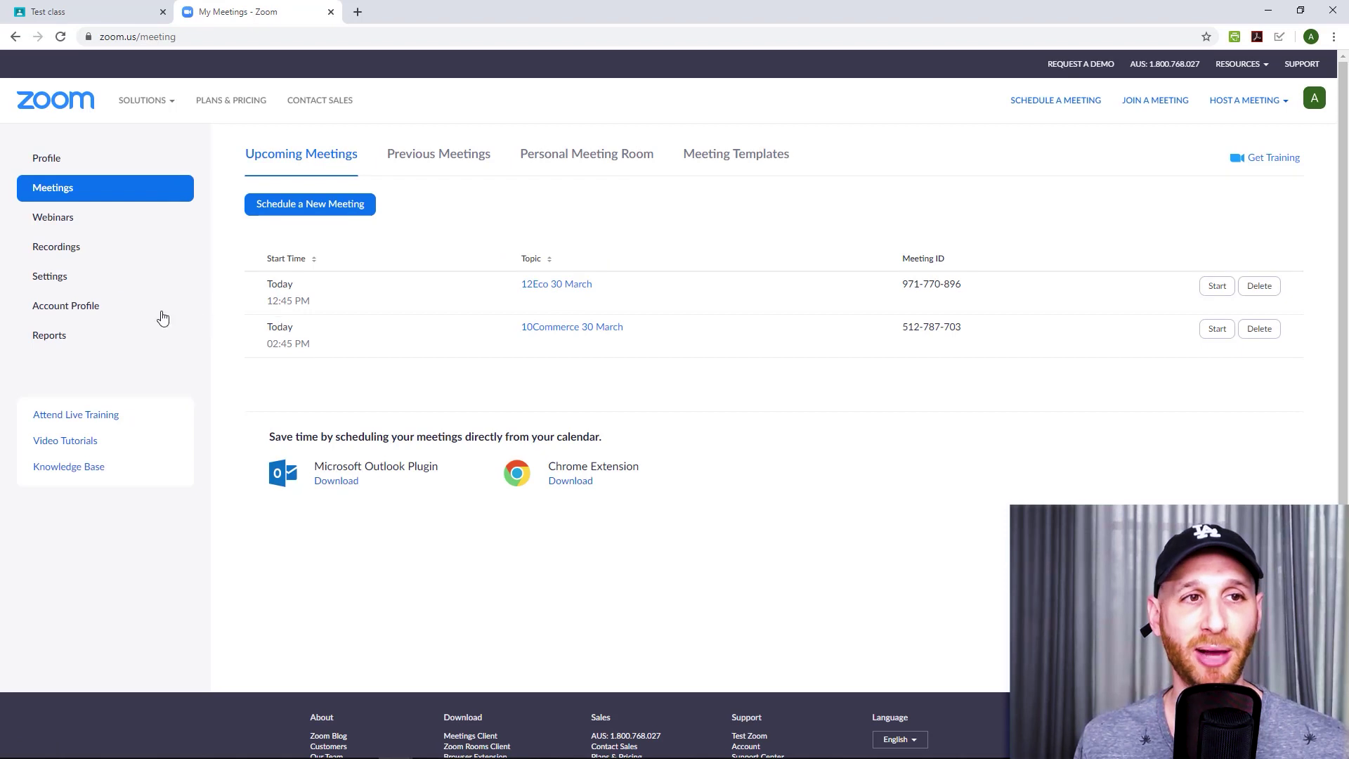
Open the Zoom account settings page in the browser and launch the installed Zoom desktop client
{"action": "left_click", "coordinate": [82, 279]}
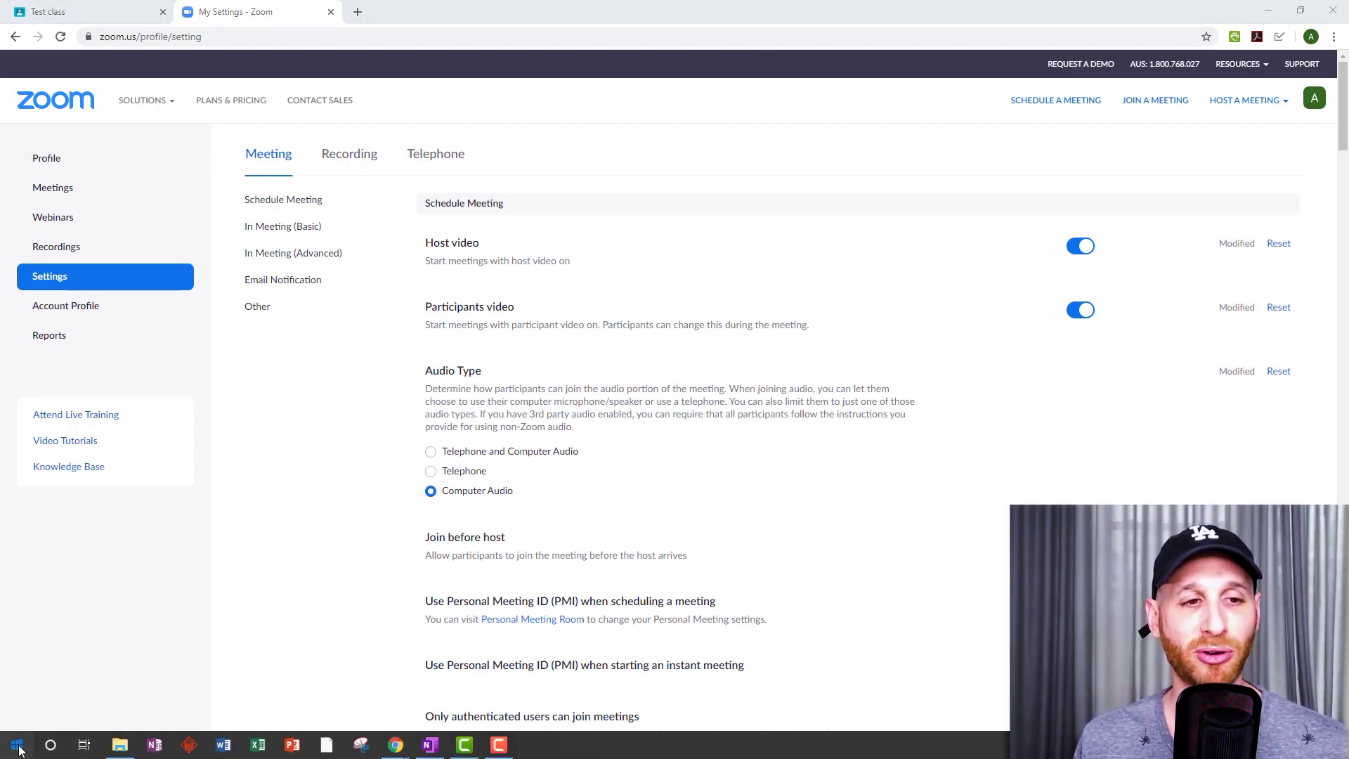
{"action": "left_click", "coordinate": [17, 744]}
{"action": "scroll", "coordinate": [119, 381], "scroll_direction": "down", "scroll_amount": 20}
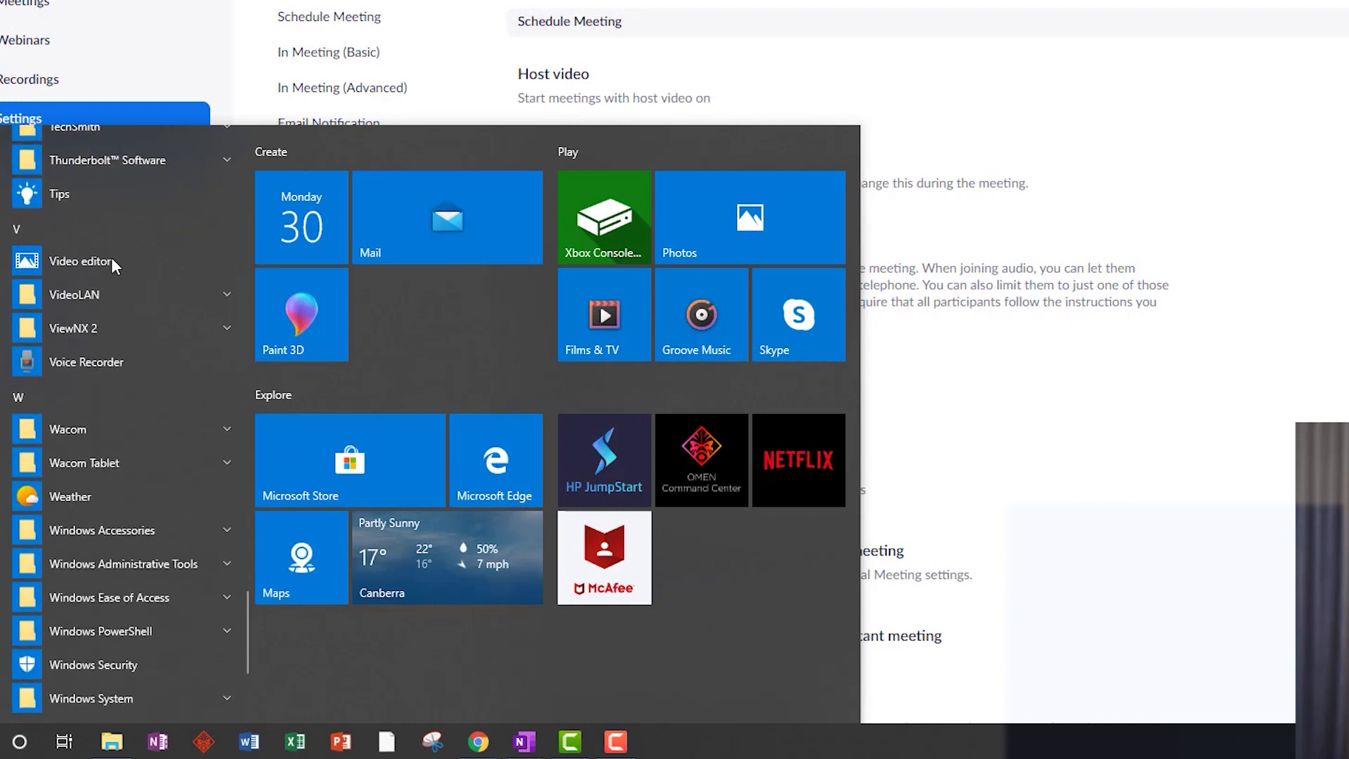
{"action": "scroll", "coordinate": [111, 257], "scroll_direction": "down", "scroll_amount": 4}
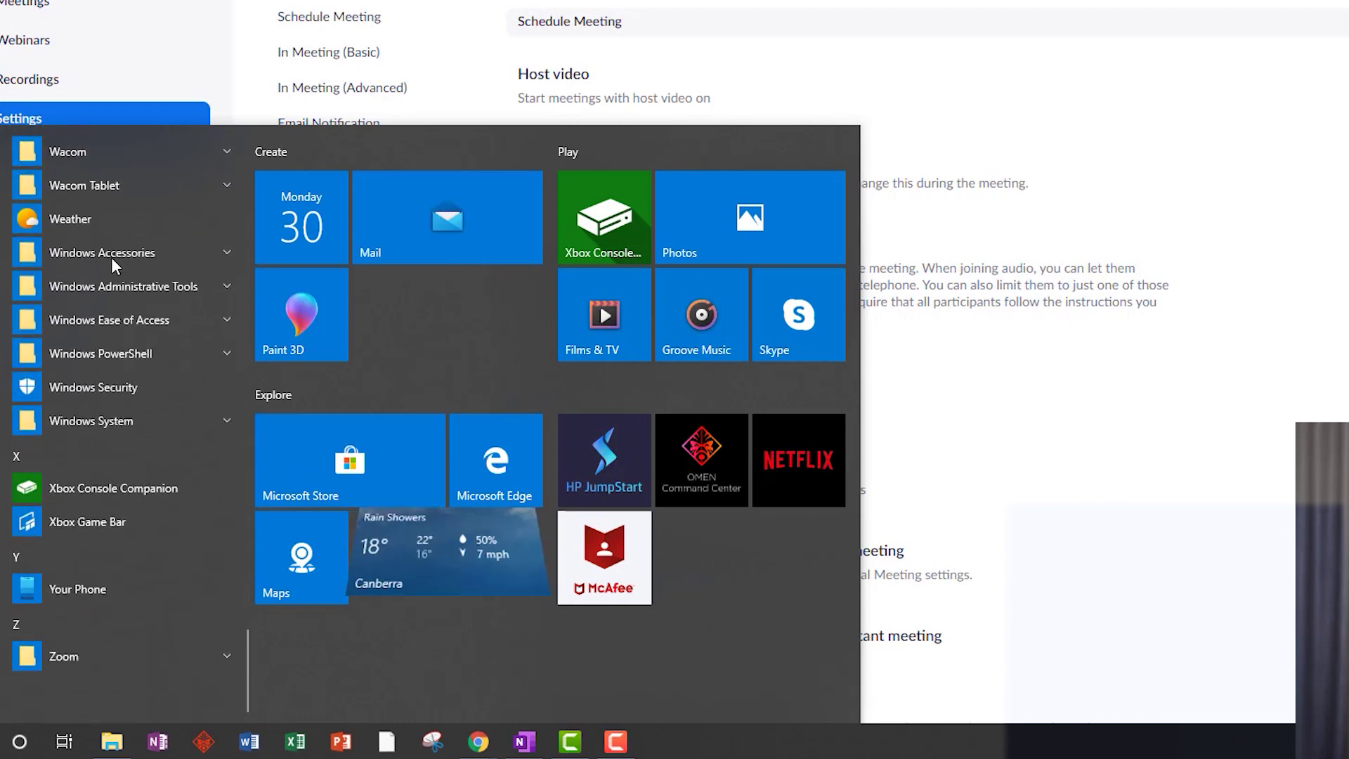
{"action": "left_click", "coordinate": [96, 667]}
{"action": "left_click", "coordinate": [84, 690]}
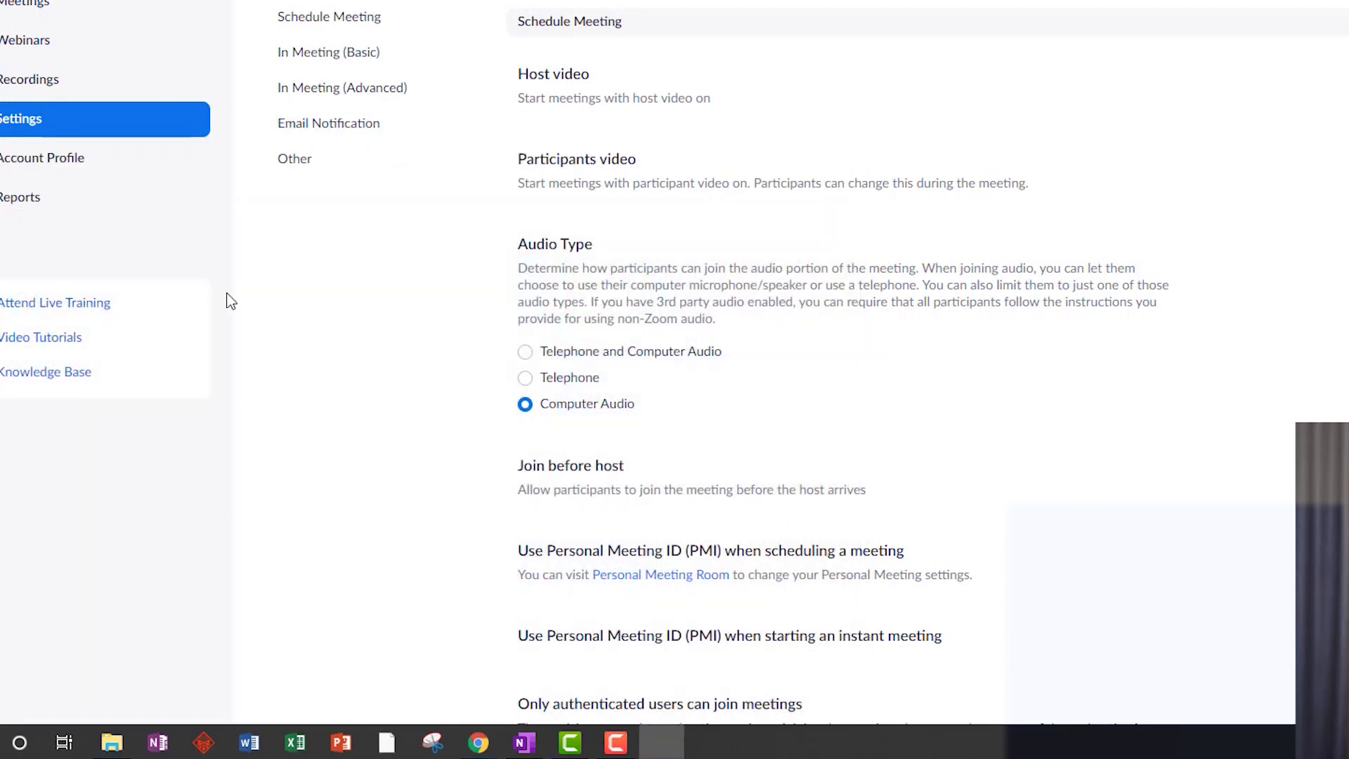
Reposition and widen the Zoom client window, and open the form for scheduling a meeting
{"action": "left_click_drag", "start_coordinate": [497, 229], "coordinate": [702, 141]}
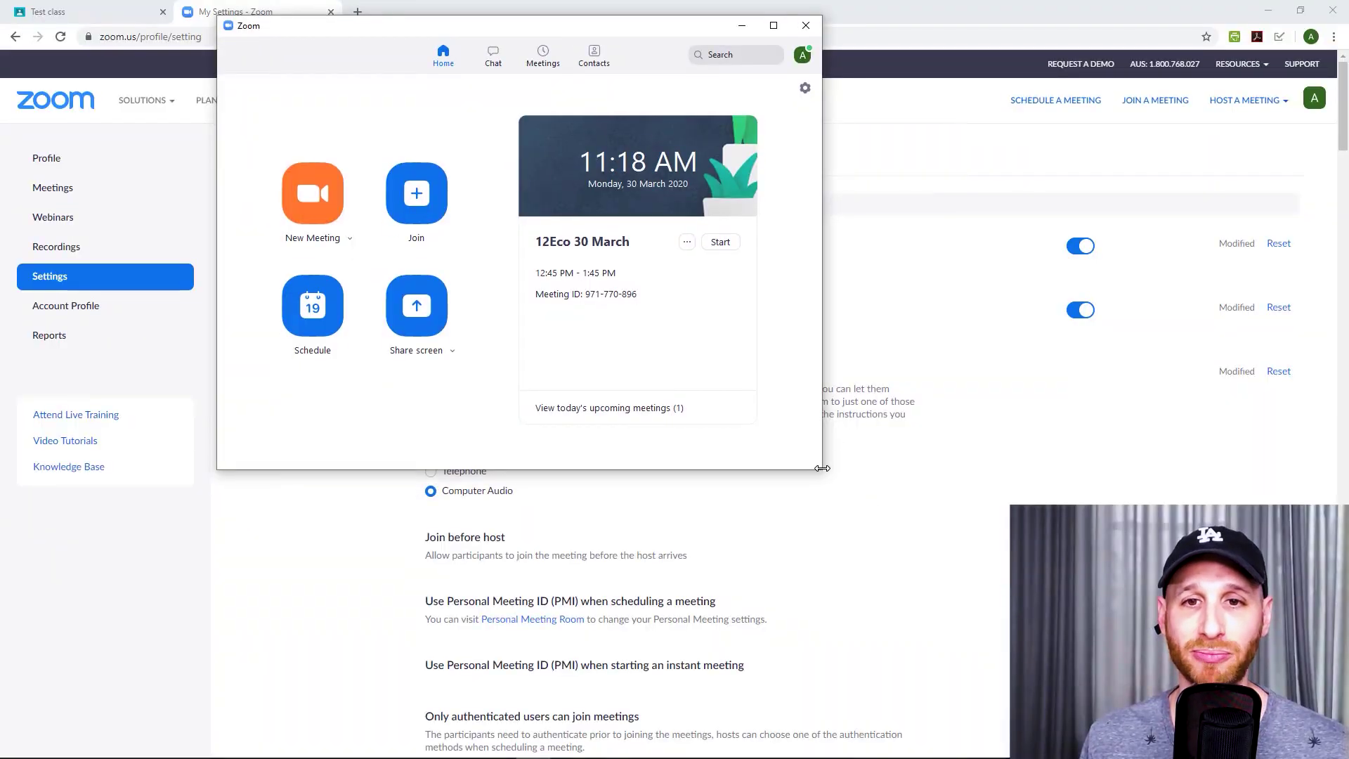
{"action": "left_click_drag", "start_coordinate": [822, 468], "coordinate": [975, 540]}
{"action": "left_click", "coordinate": [400, 321]}
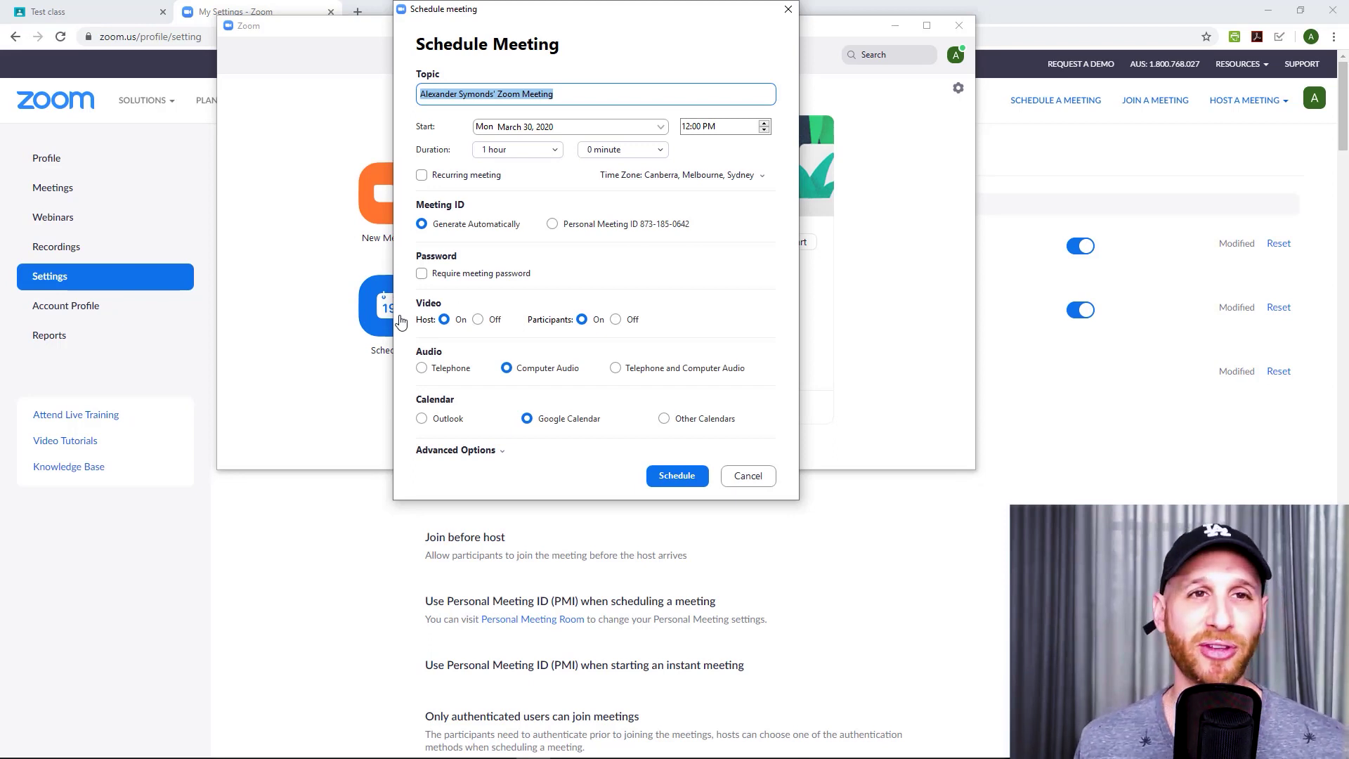
{"action": "left_click", "coordinate": [787, 10]}
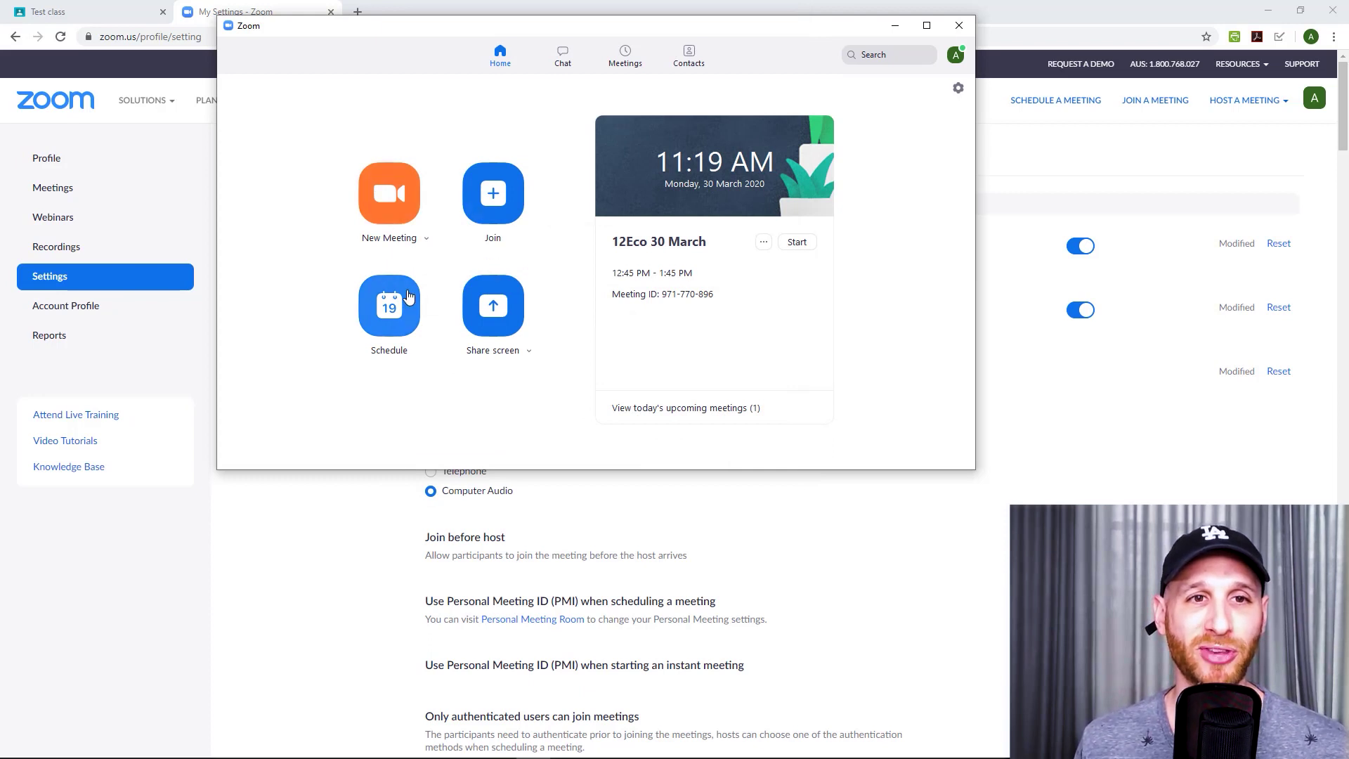
{"action": "left_click", "coordinate": [387, 309]}
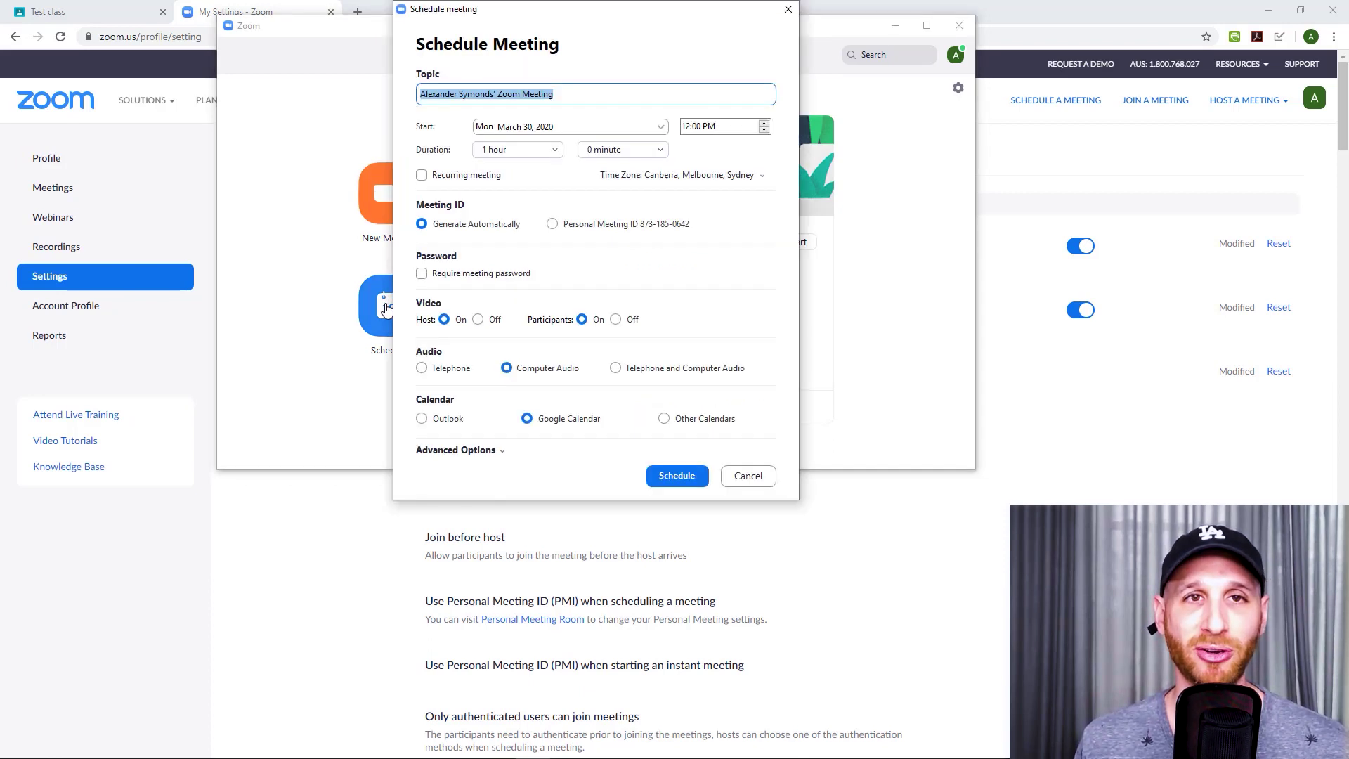
View the account profile on the Zoom website and the web form for scheduling a meeting
{"action": "left_click", "coordinate": [351, 534]}
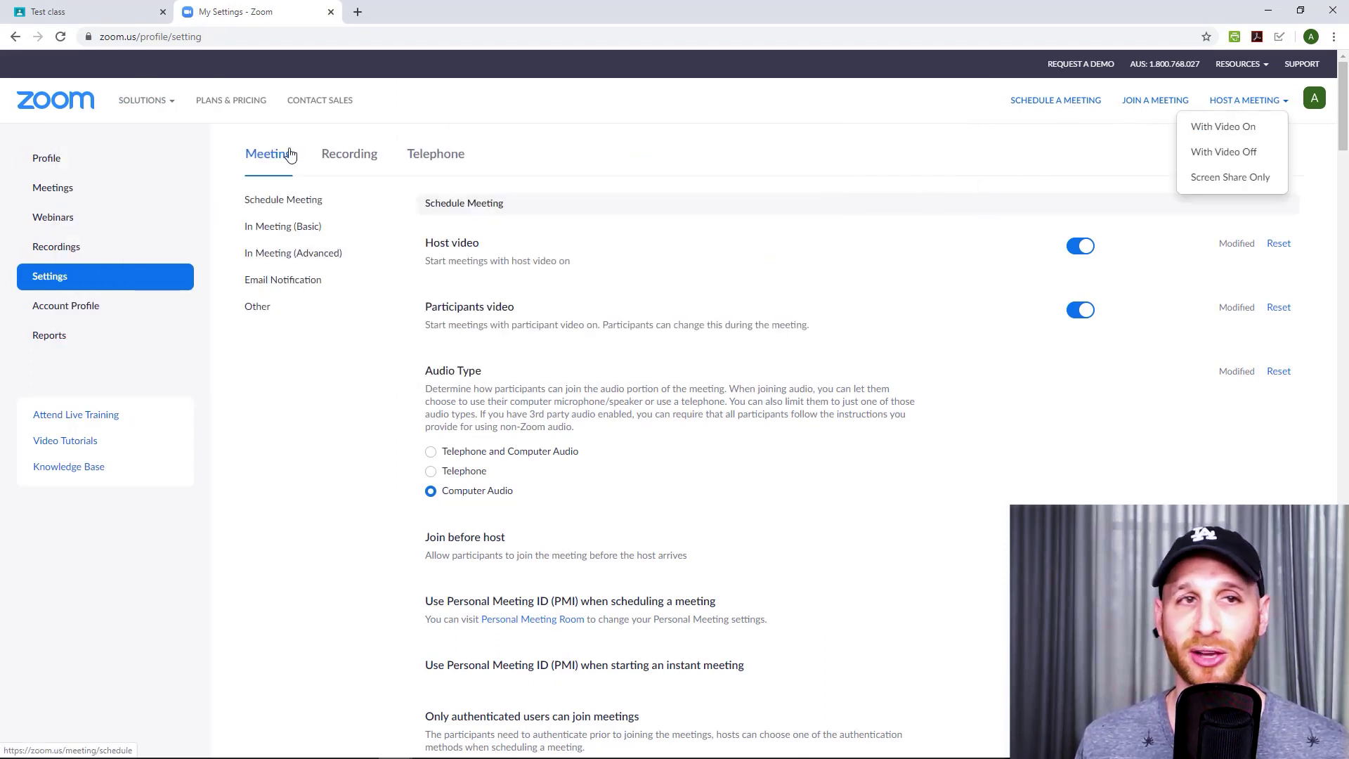
{"action": "left_click", "coordinate": [31, 162]}
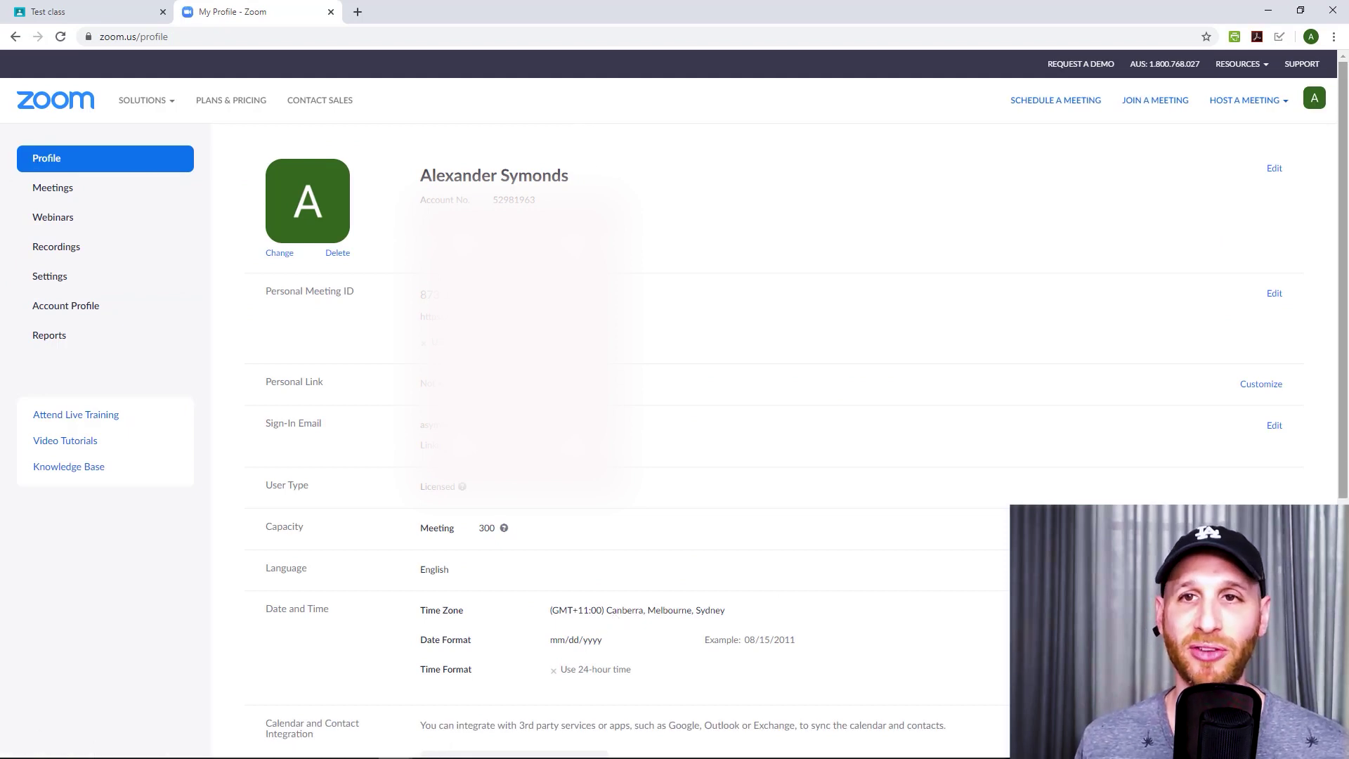
{"action": "left_click", "coordinate": [1044, 107]}
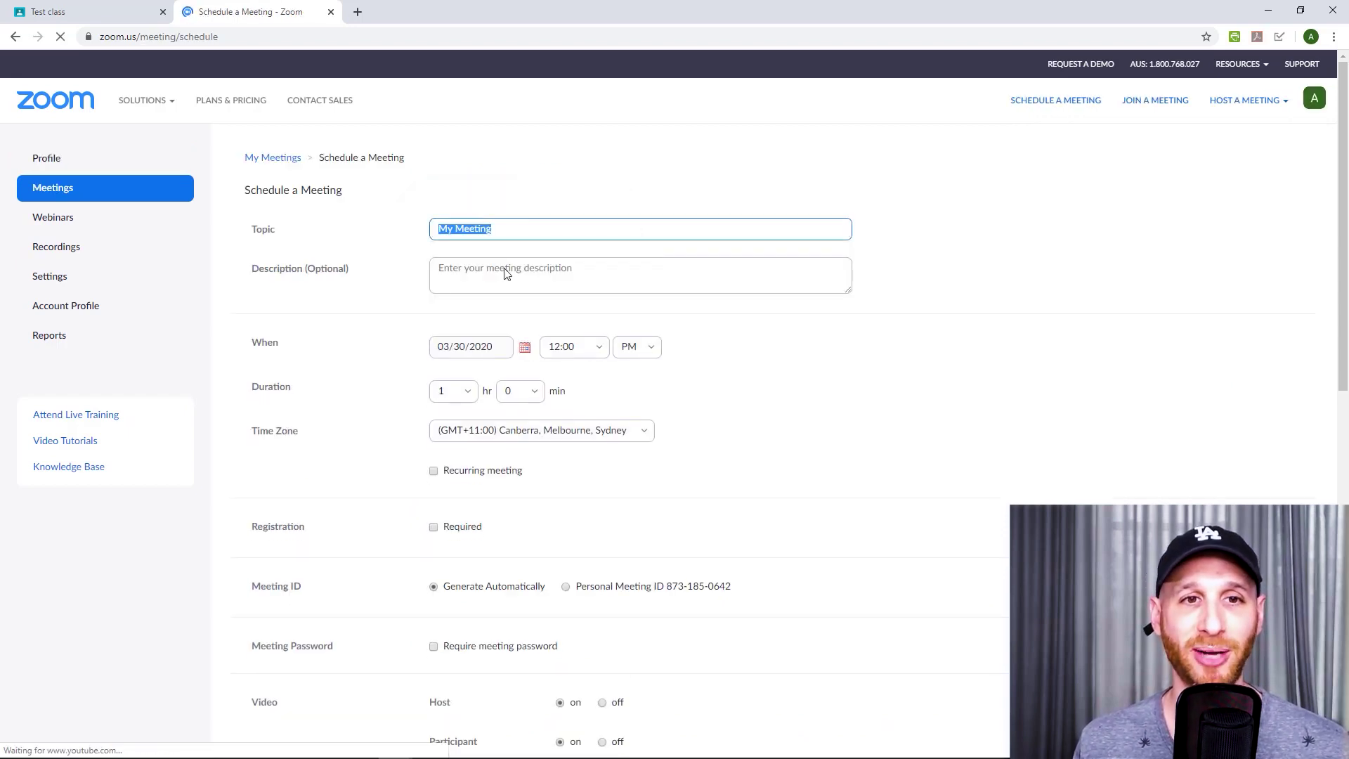
In the Zoom desktop client's scheduling form, set the topic to "Test class" and the start date to March 31, 2020
{"action": "left_click", "coordinate": [534, 742]}
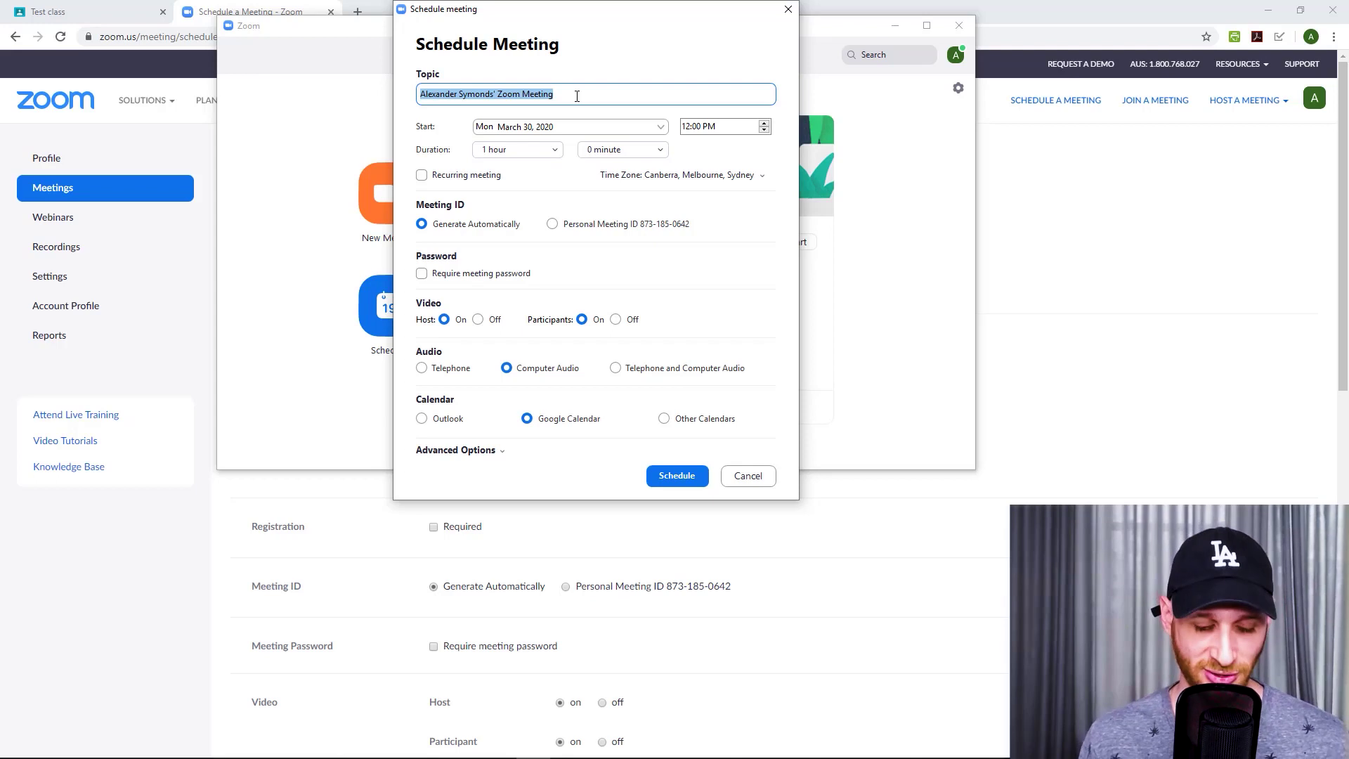
{"action": "type", "text": "Test class"}
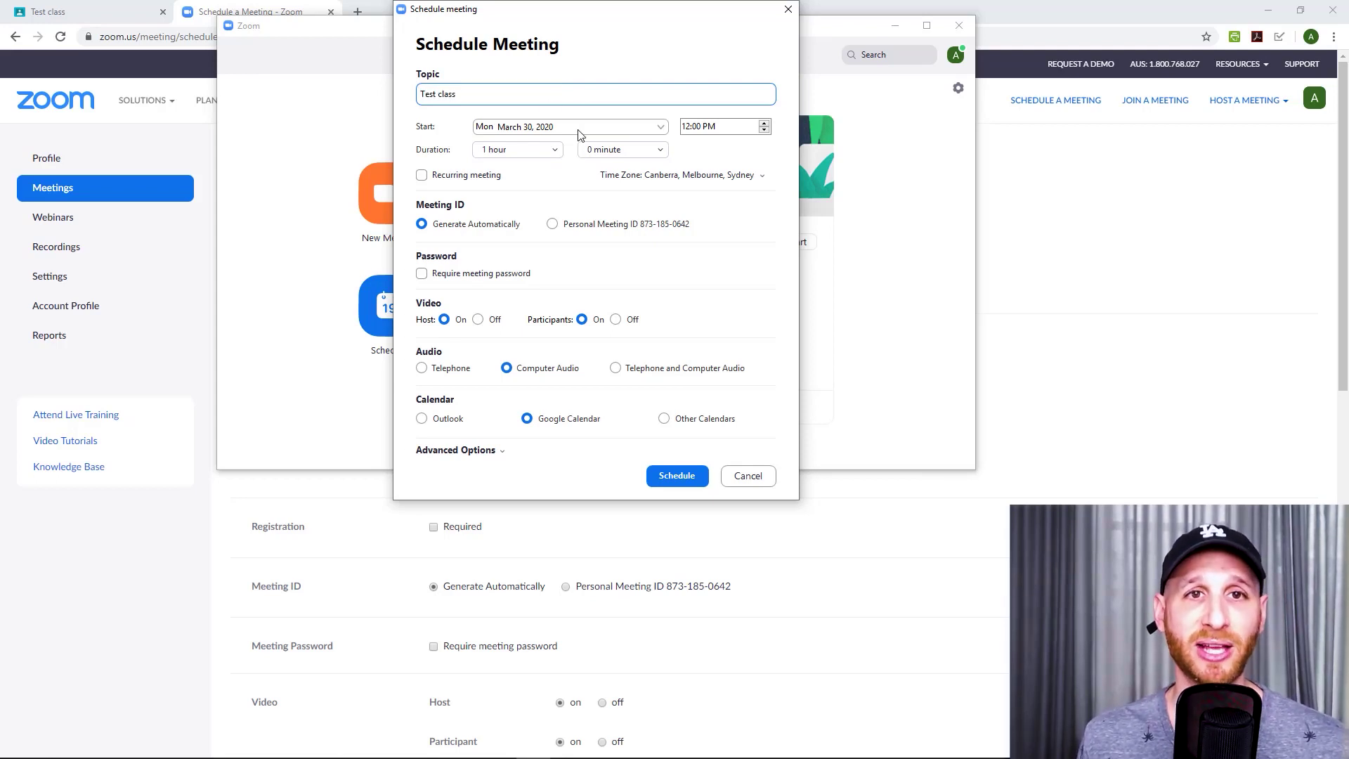
{"action": "left_click", "coordinate": [580, 127]}
{"action": "left_click", "coordinate": [518, 325]}
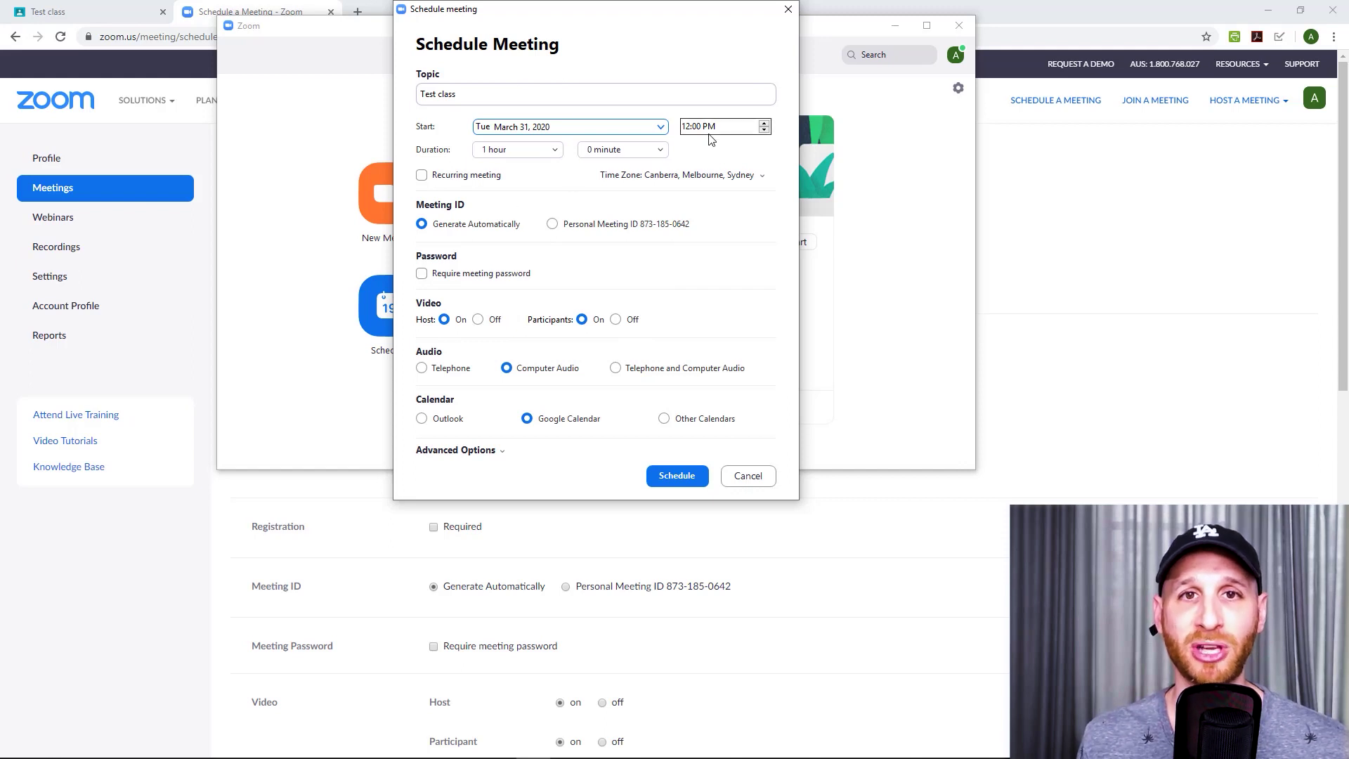
{"action": "left_click", "coordinate": [527, 155]}
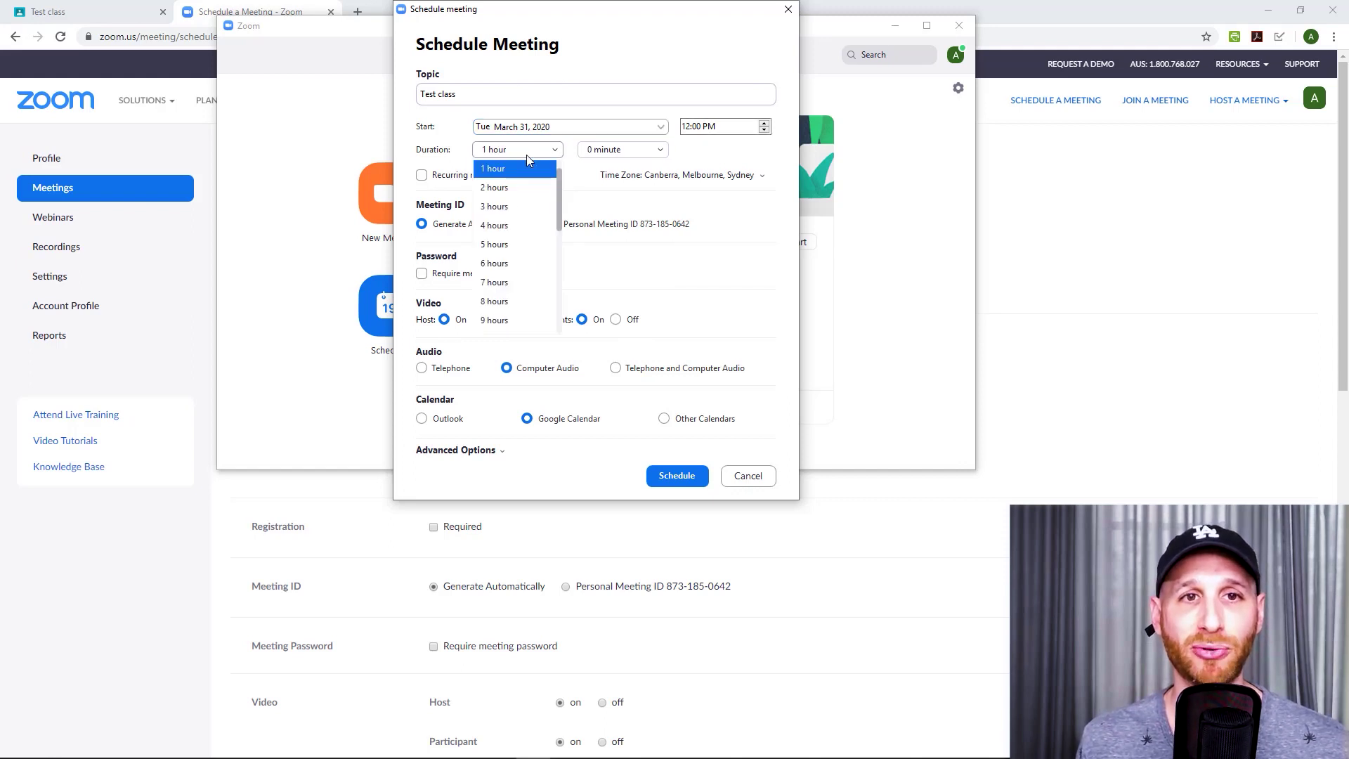
{"action": "left_click", "coordinate": [567, 167]}
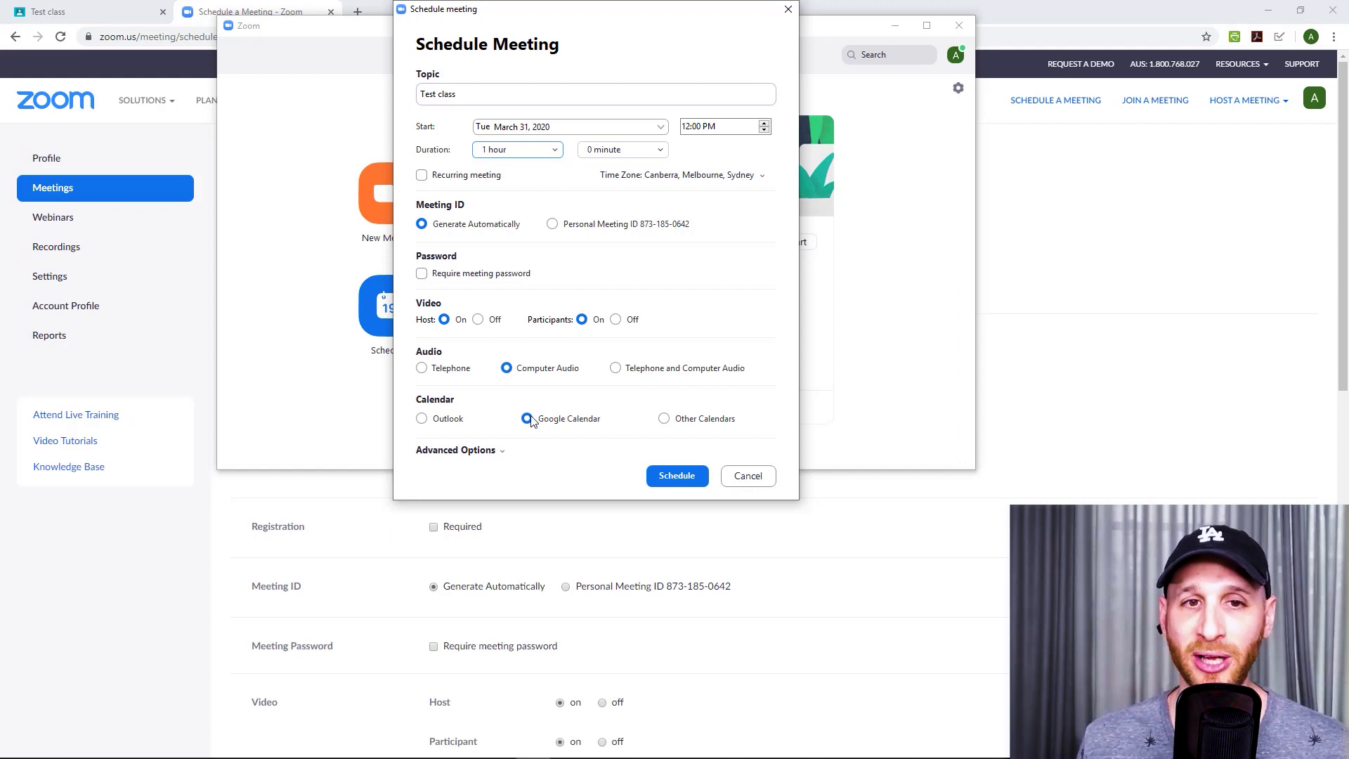
Schedule the Test class meeting with Google Calendar and allow Zoom access to the Google account's calendars
{"action": "left_click", "coordinate": [503, 453]}
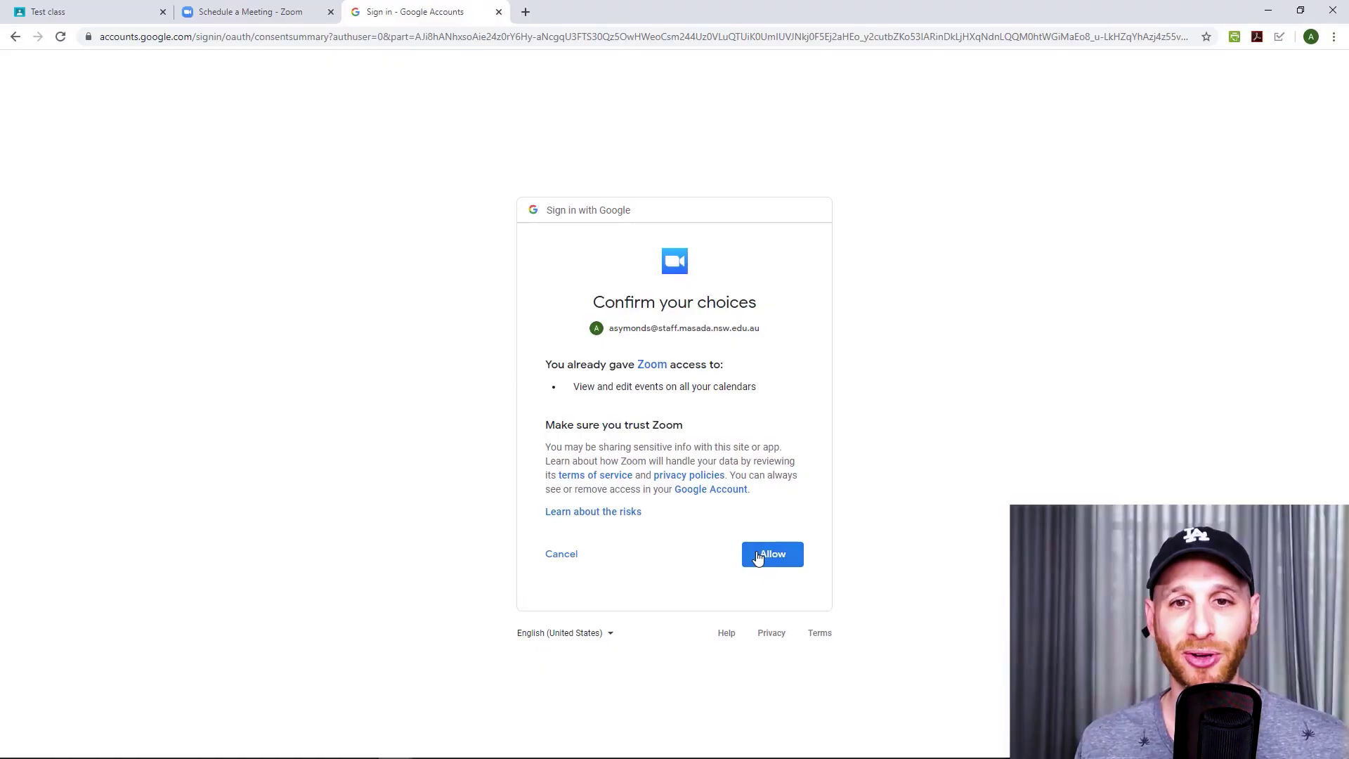
{"action": "left_click", "coordinate": [758, 556]}
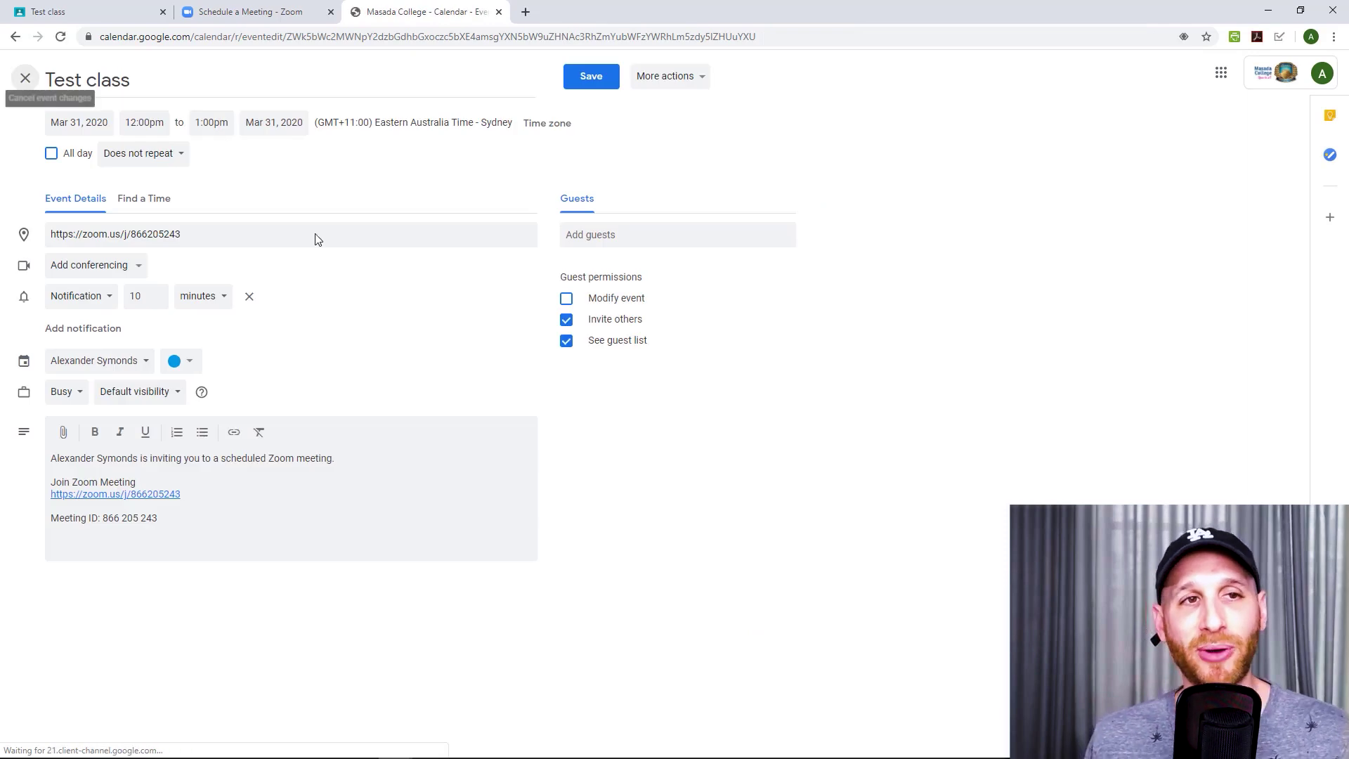
Copy the Join Zoom Meeting link and meeting ID from the Test class calendar event's description
{"action": "left_click_drag", "start_coordinate": [132, 79], "coordinate": [58, 83]}
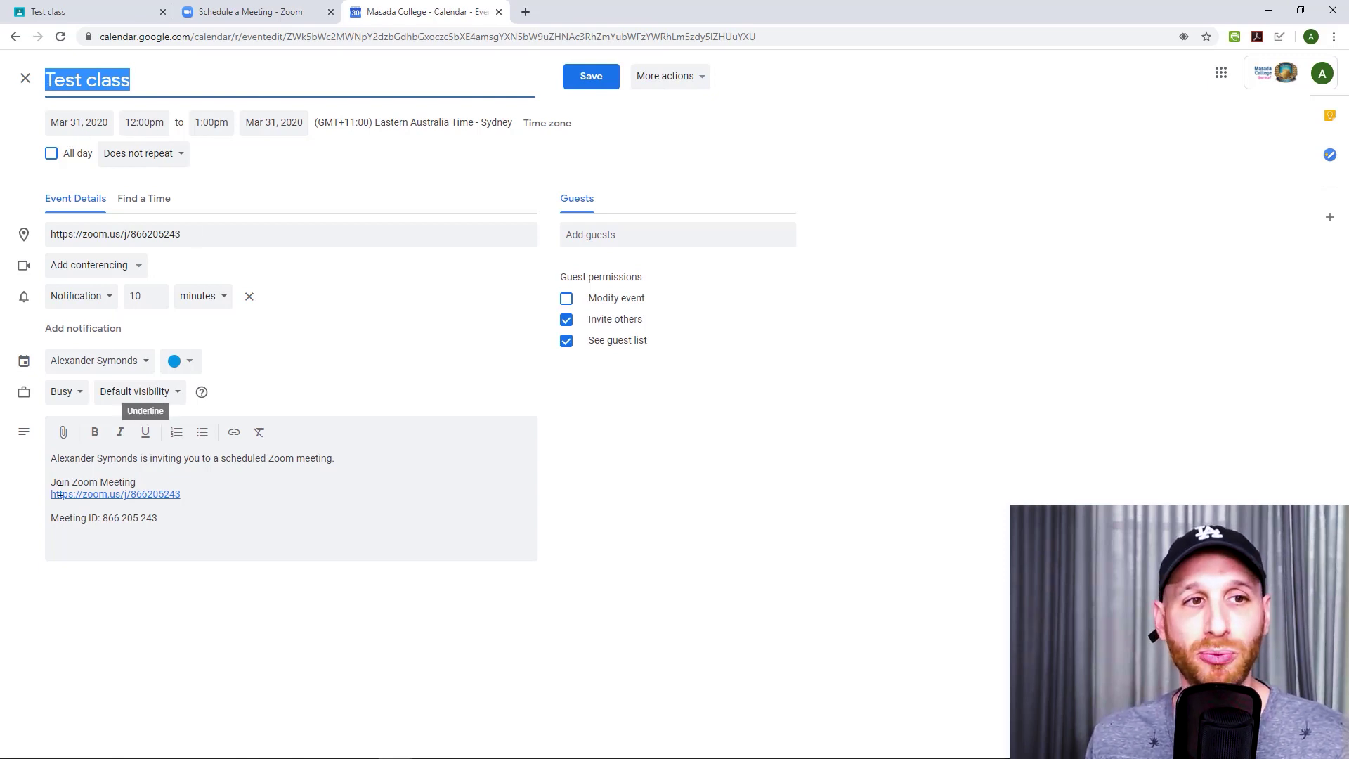
{"action": "left_click_drag", "start_coordinate": [49, 456], "coordinate": [374, 514]}
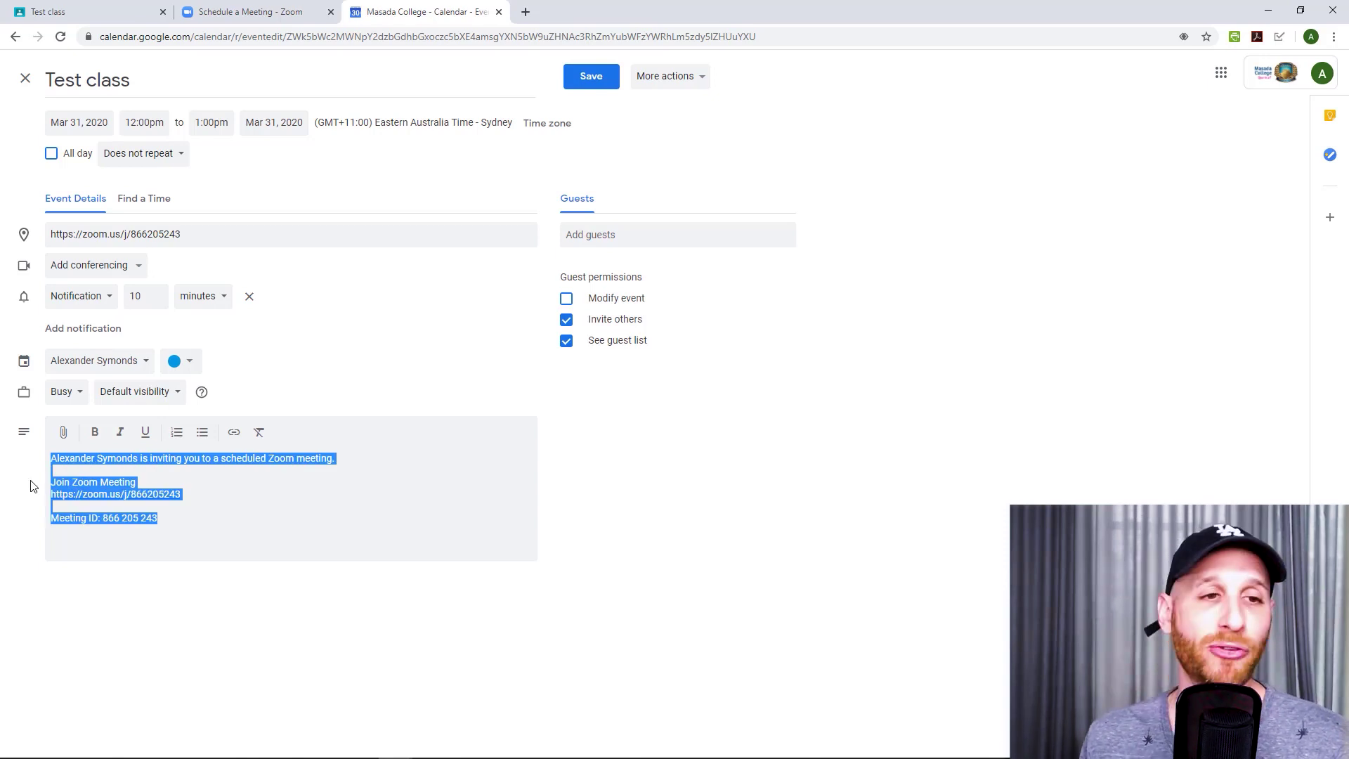
{"action": "left_click", "coordinate": [86, 481]}
{"action": "left_click_drag", "start_coordinate": [85, 486], "coordinate": [188, 522]}
{"action": "key", "text": "ctrl+c"}
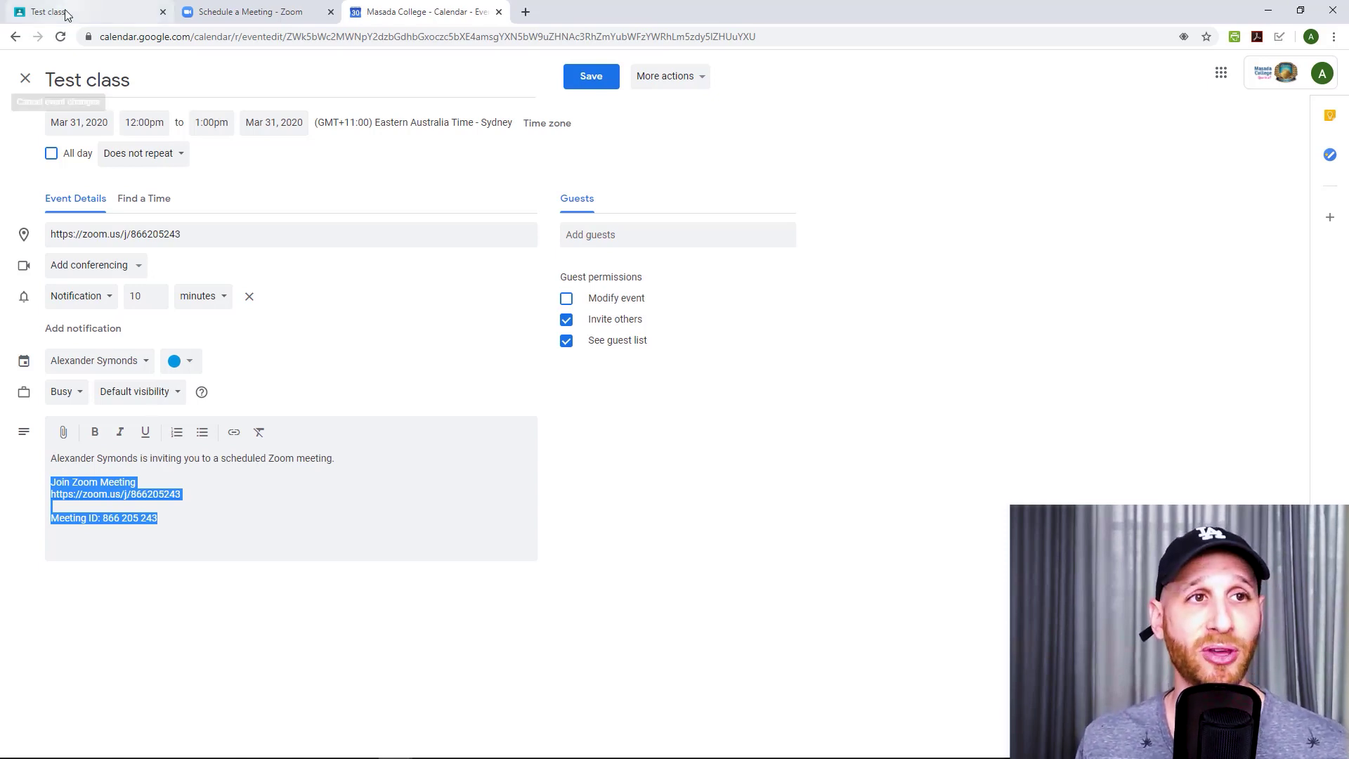
Switch to Google Classroom and paste the meeting link and ID into a new announcement for Test class
{"action": "left_click", "coordinate": [44, 11]}
{"action": "left_click", "coordinate": [589, 339]}
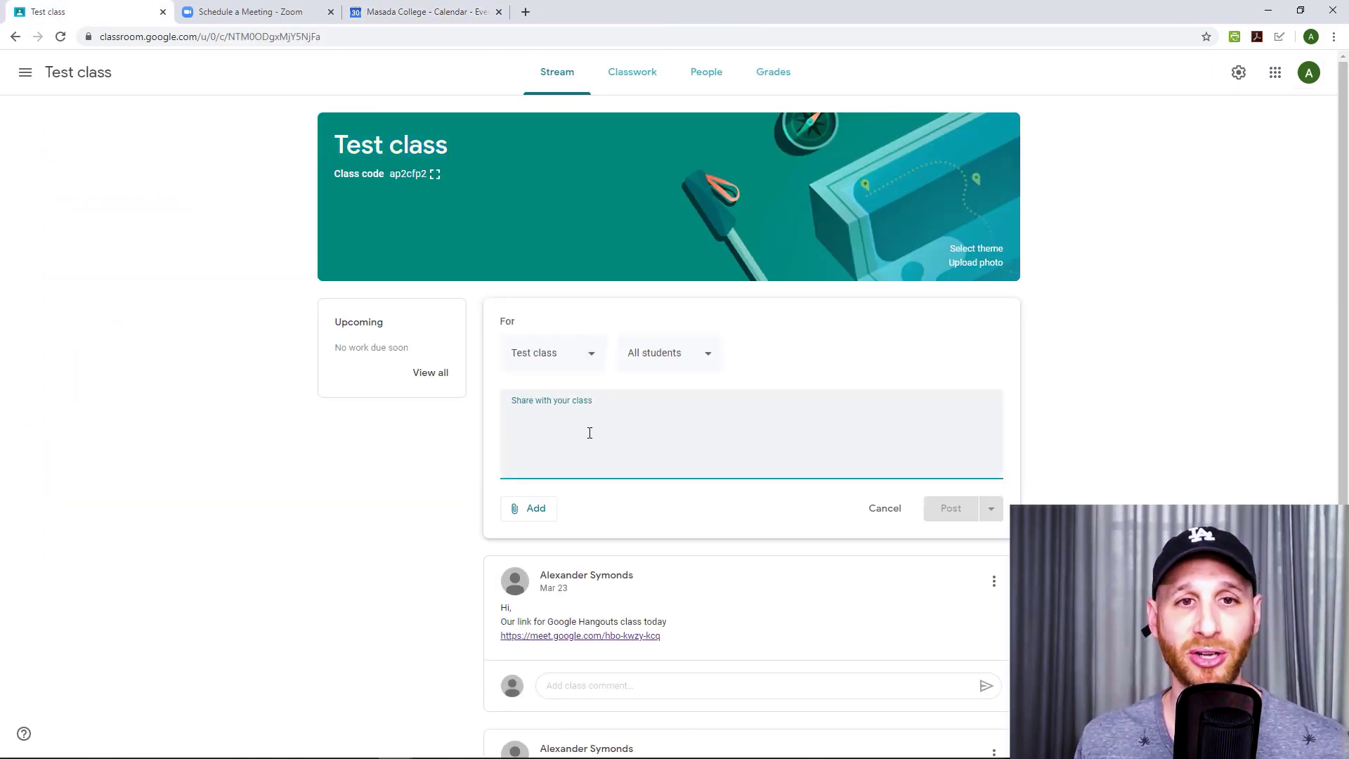
{"action": "key", "text": "ctrl+v"}
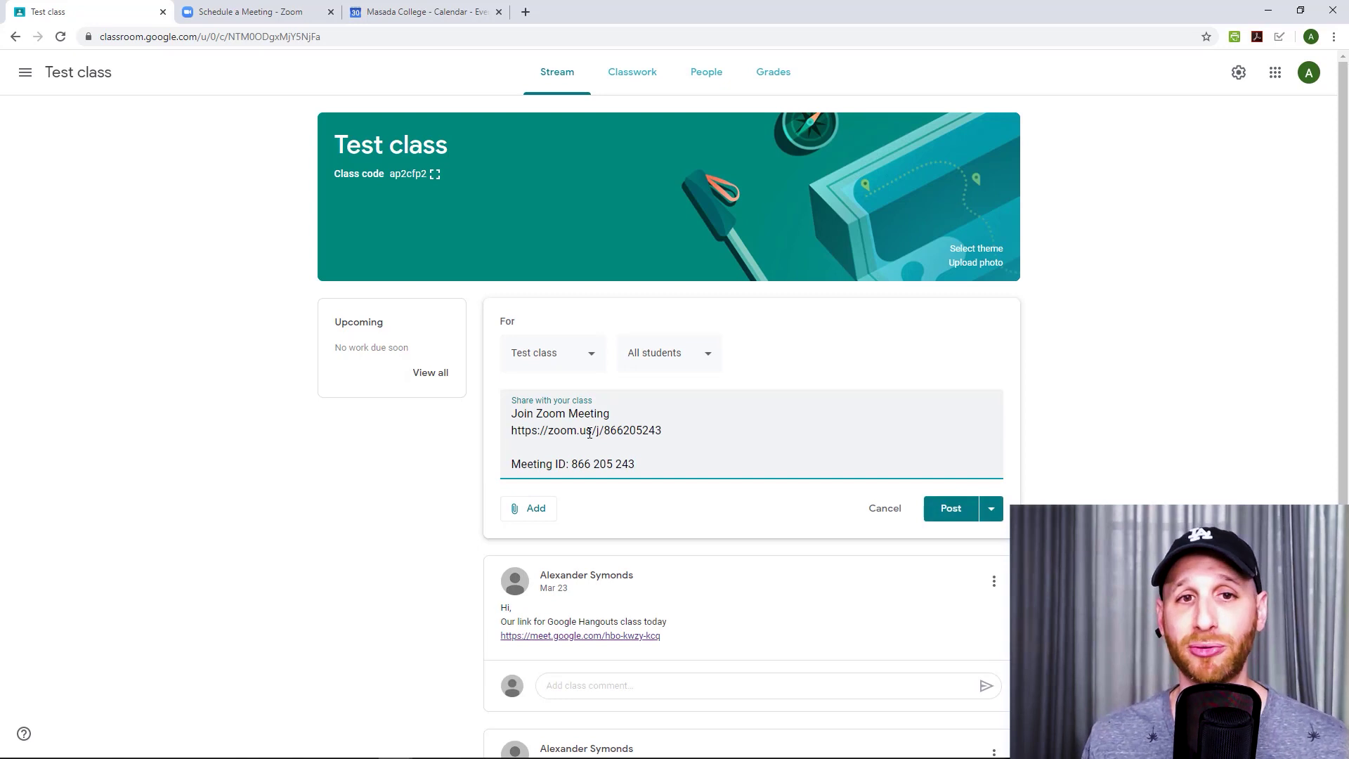
Add "Hi students, Please join our class at 12pm..." above the Zoom meeting details in the announcement
{"action": "left_click", "coordinate": [510, 416]}
{"action": "key", "text": "Return"}
{"action": "key", "text": "Return"}
{"action": "type", "text": "Hi students,"}
{"action": "key", "text": "Return"}
{"action": "type", "text": "P"}
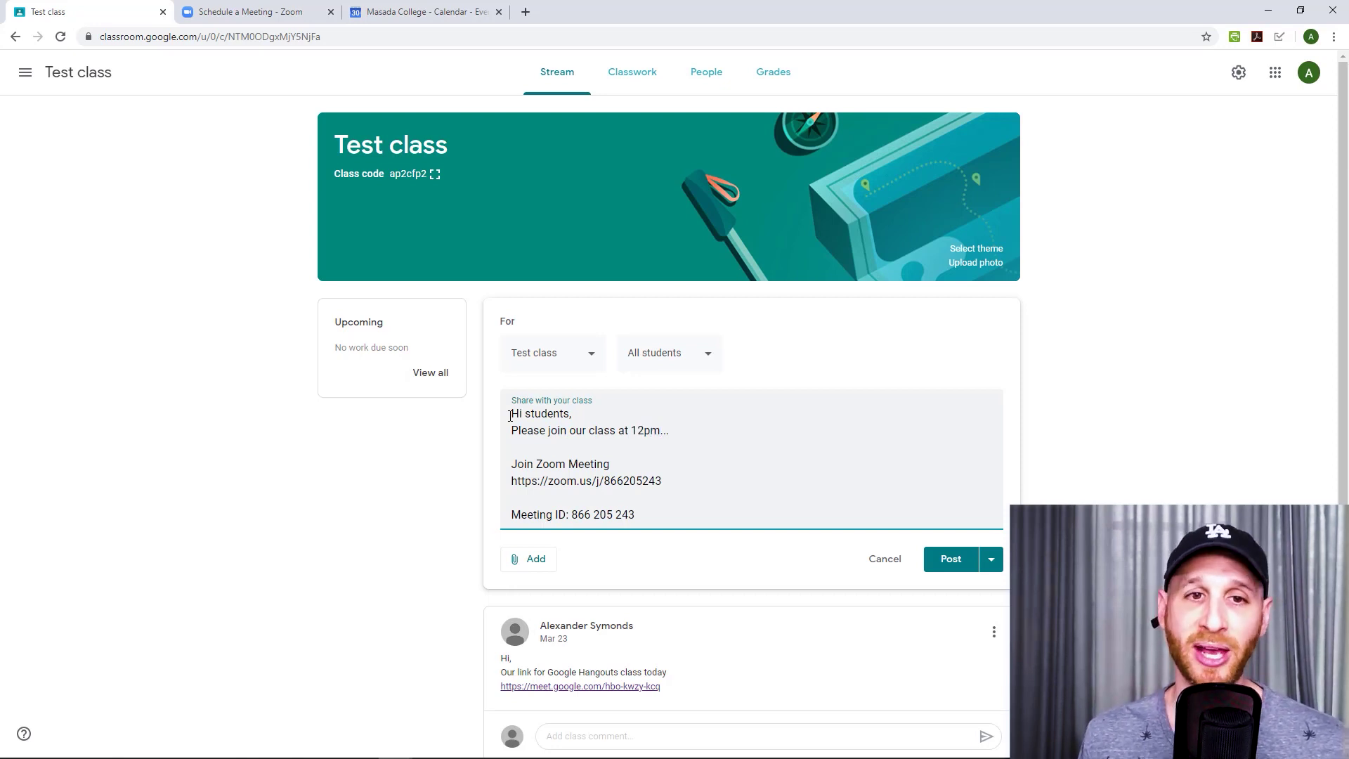
Post the announcement with the Zoom link to all students of Test class
{"action": "left_click_drag", "start_coordinate": [507, 482], "coordinate": [671, 486]}
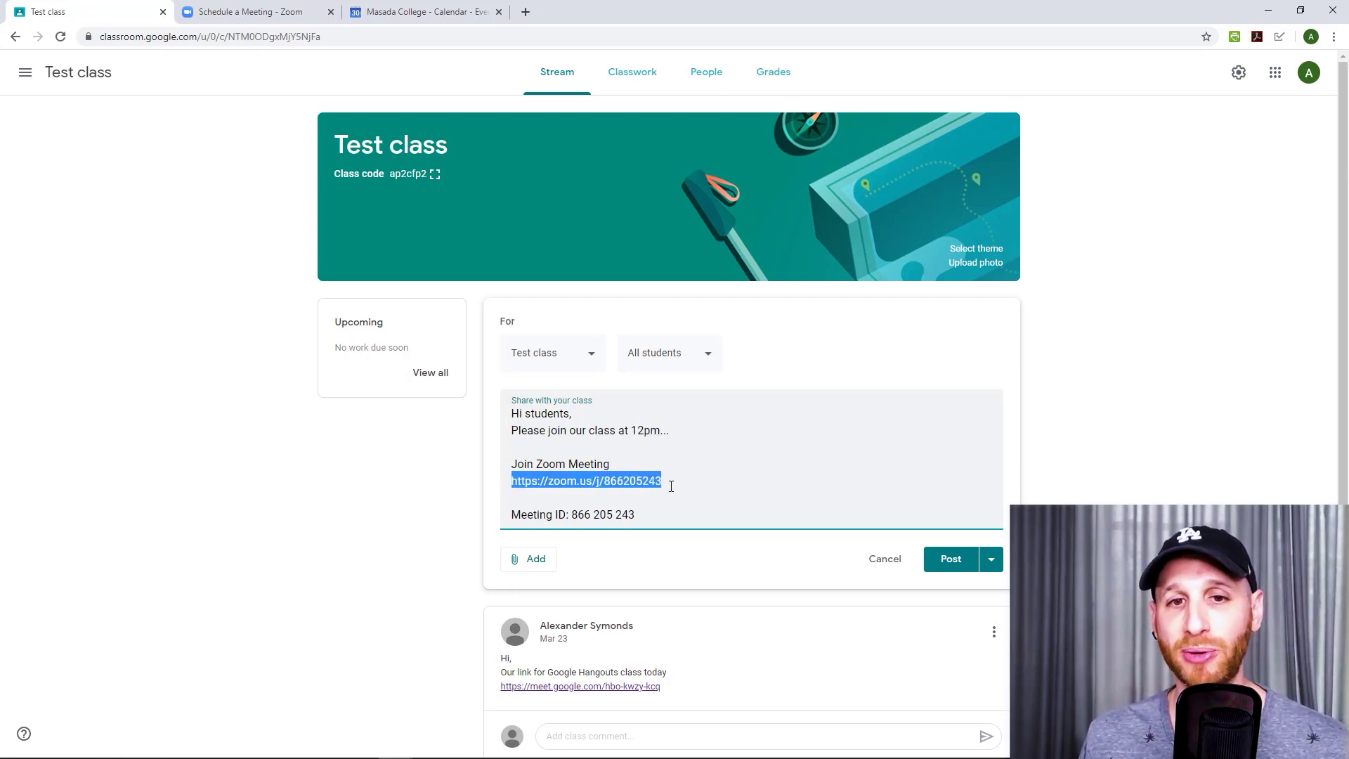
{"action": "left_click", "coordinate": [671, 486]}
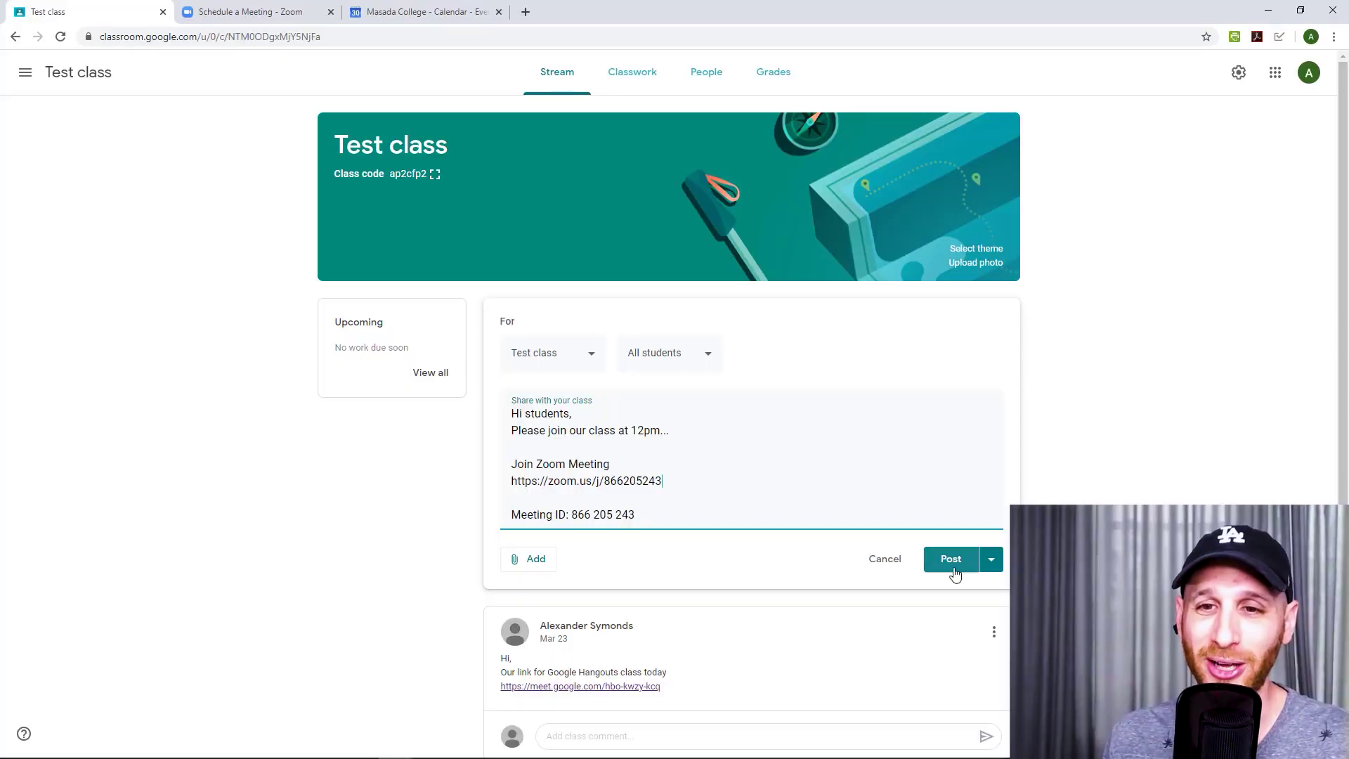
{"action": "left_click", "coordinate": [949, 560]}
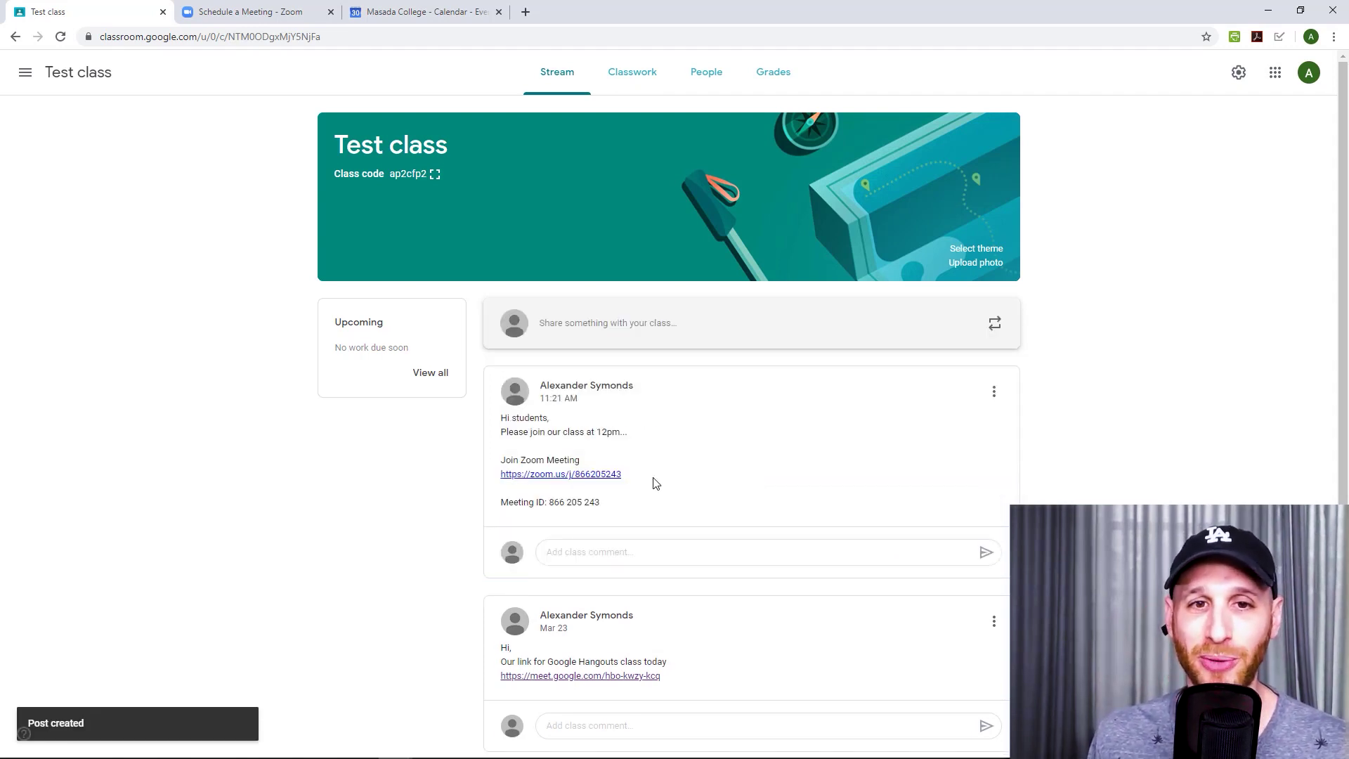
Switch to the Zoom desktop client and copy the invitation of the upcoming Test class meeting
{"action": "left_click", "coordinate": [312, 5]}
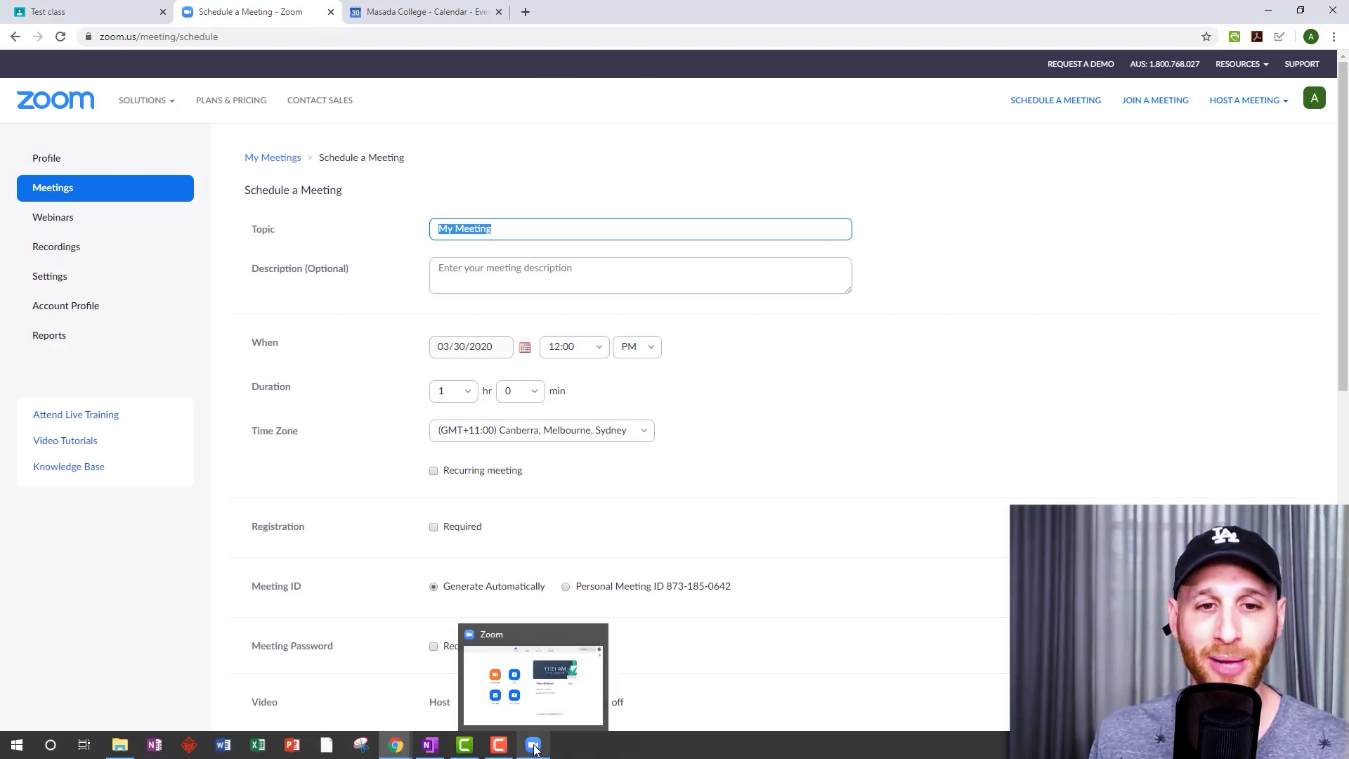
{"action": "left_click", "coordinate": [532, 671]}
{"action": "left_click", "coordinate": [394, 303]}
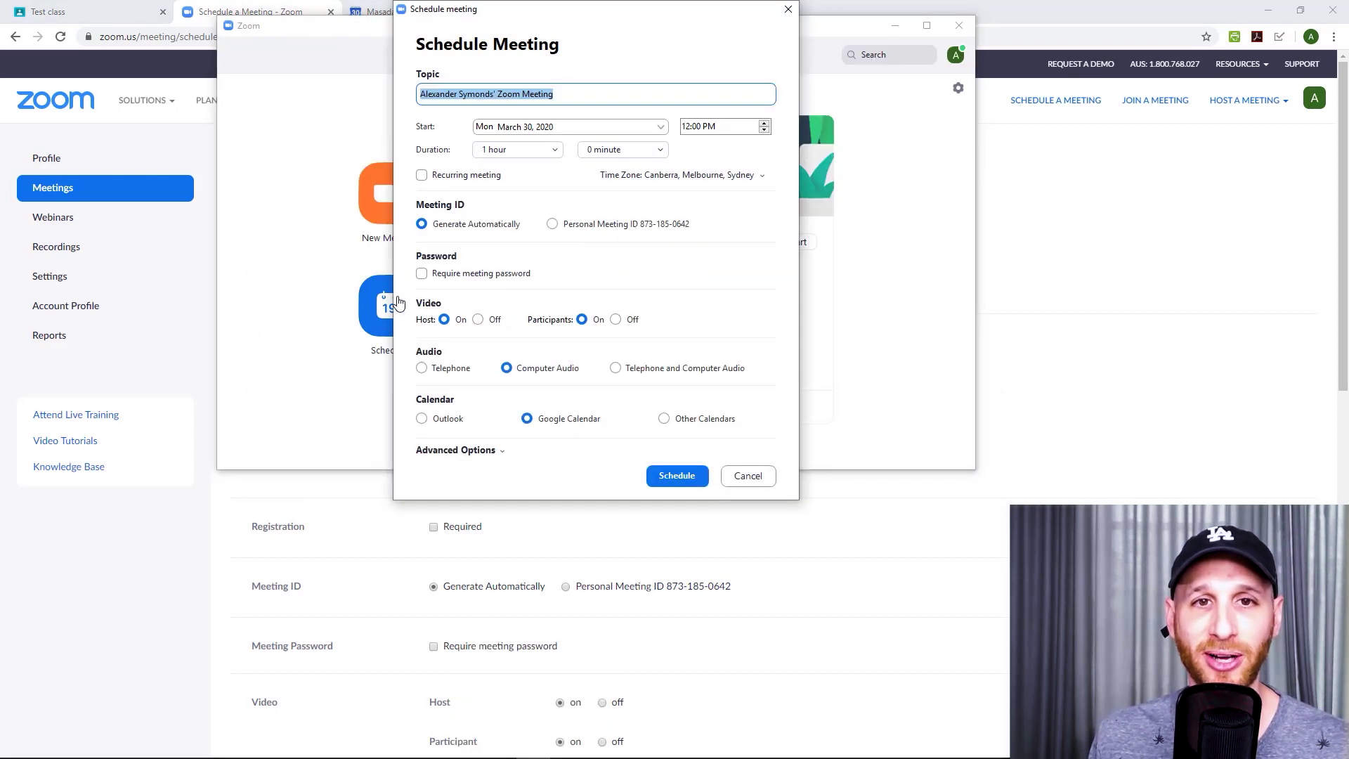
{"action": "left_click", "coordinate": [787, 9]}
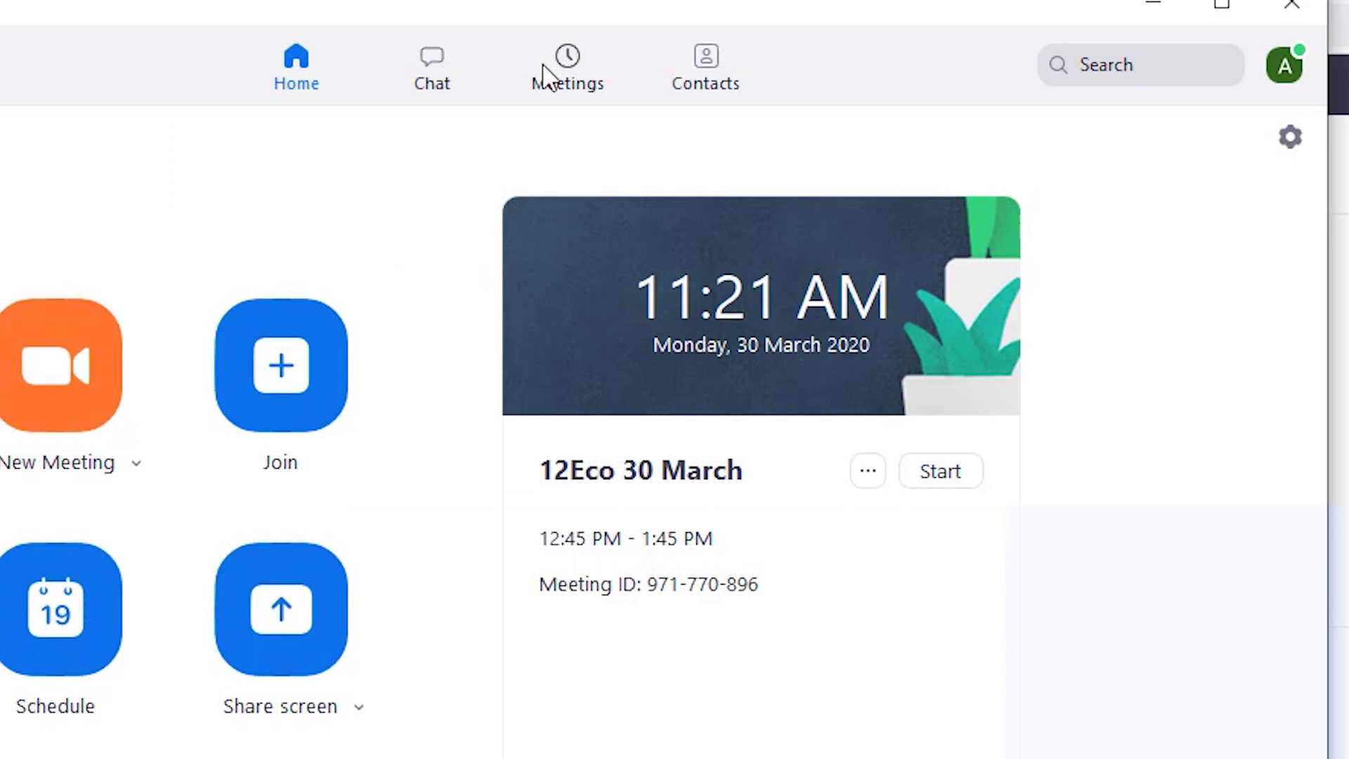
{"action": "left_click", "coordinate": [544, 70]}
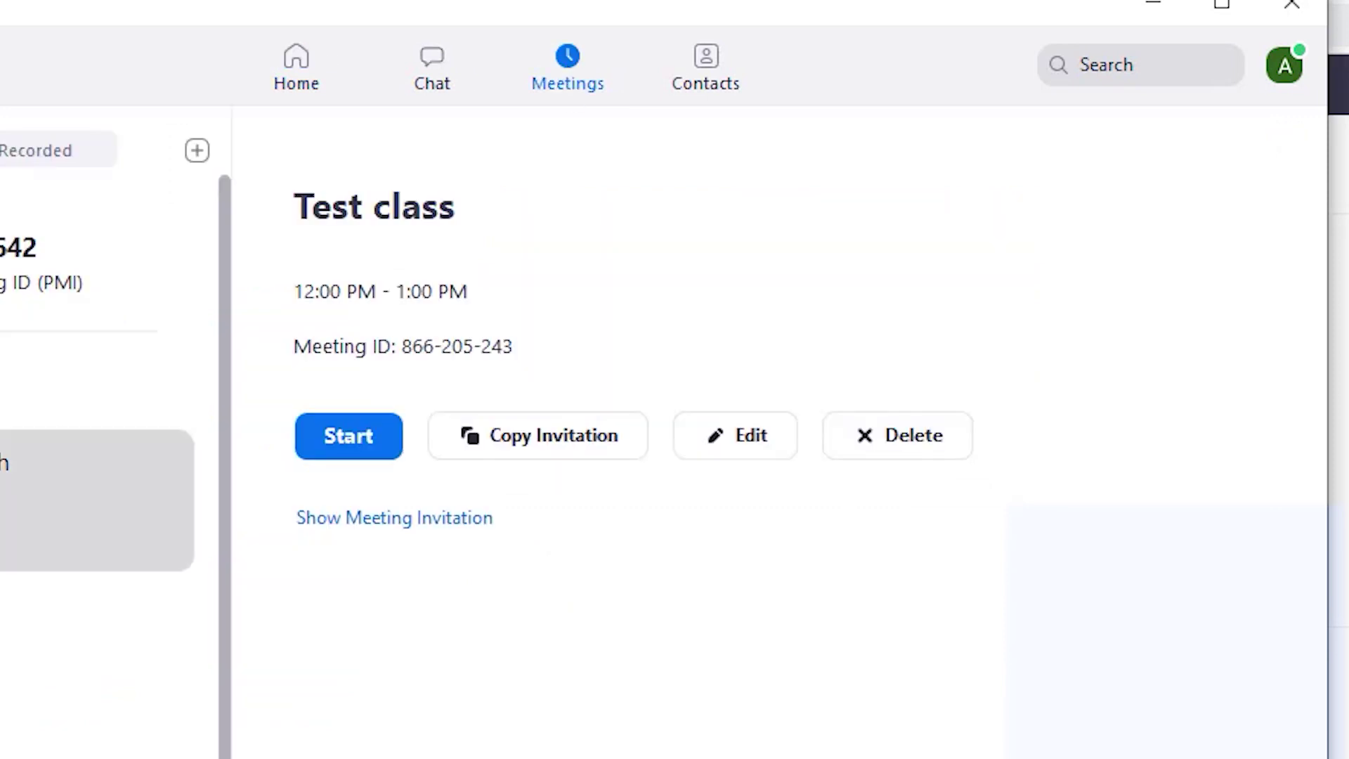
{"action": "scroll", "coordinate": [327, 264], "scroll_direction": "down", "scroll_amount": 2}
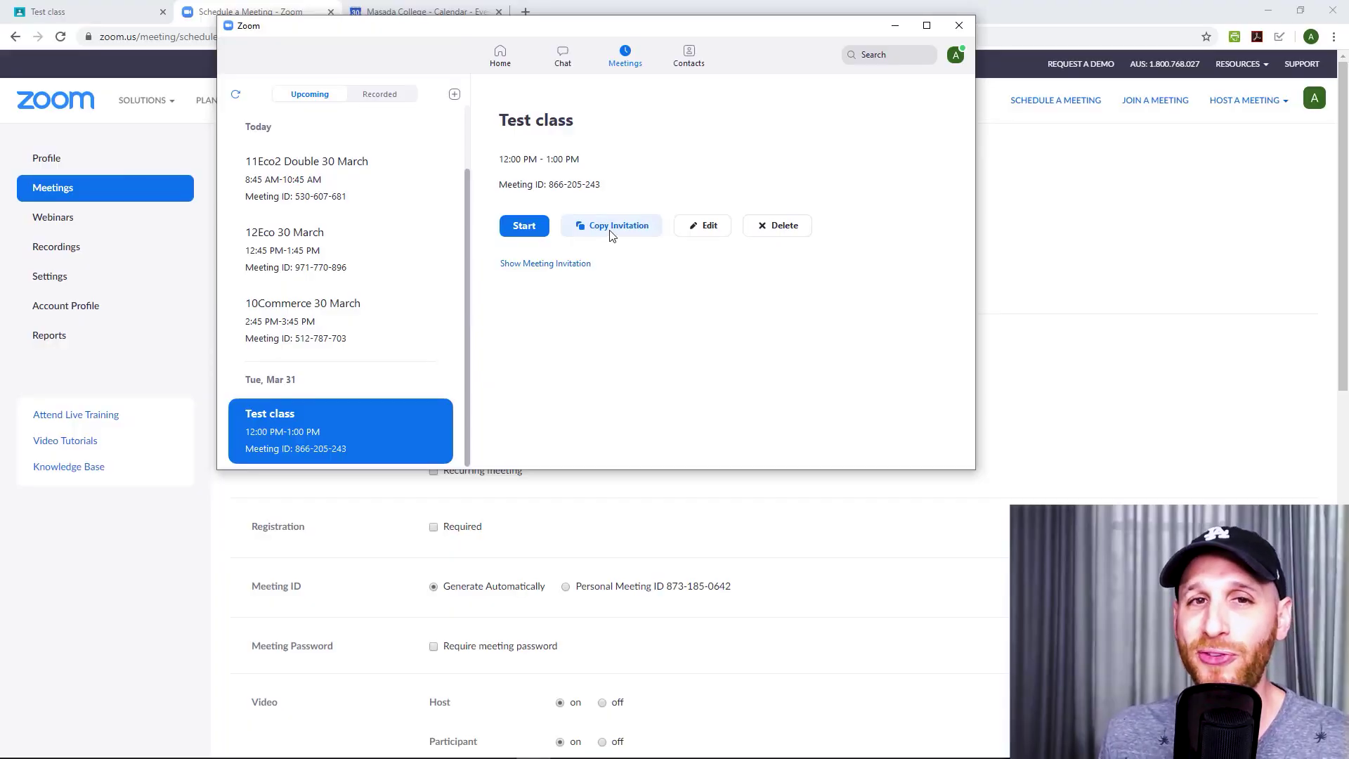
{"action": "left_click", "coordinate": [613, 234]}
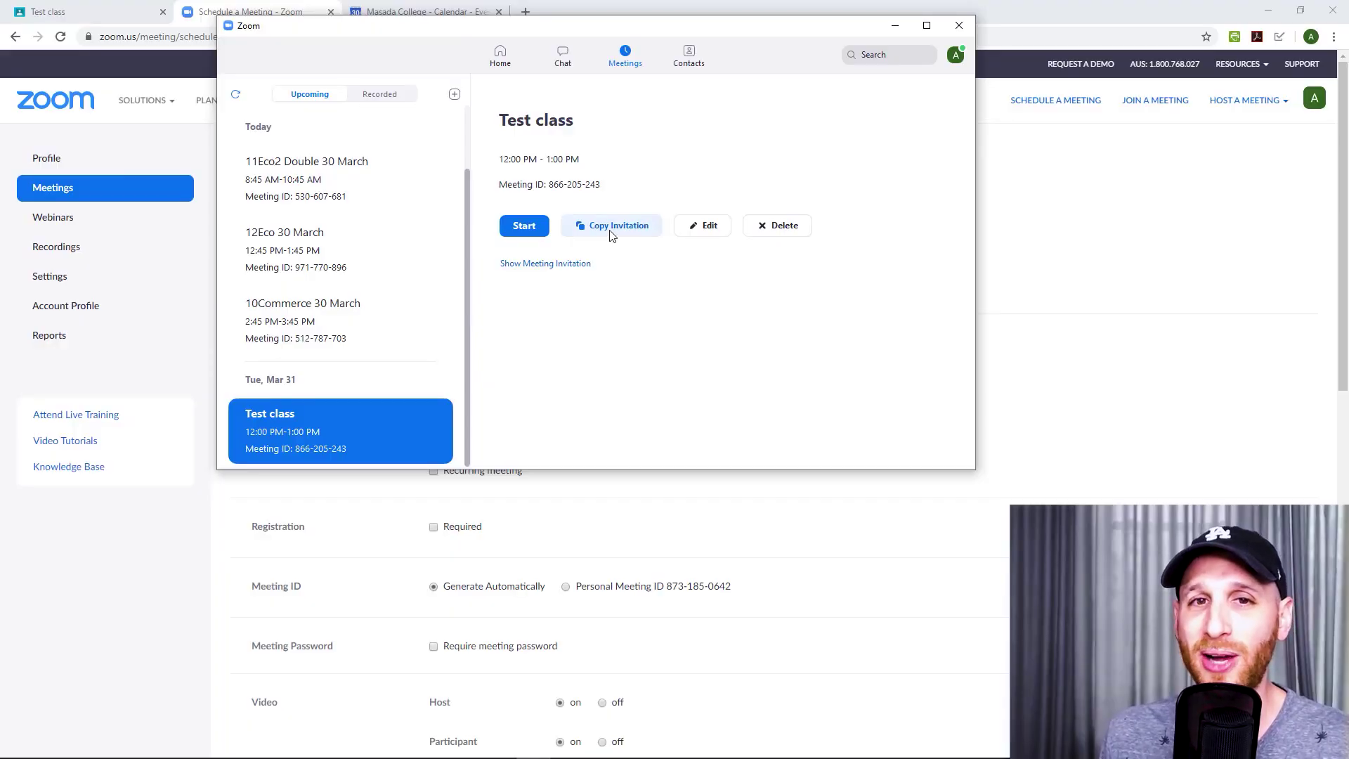
Paste the copied Zoom invitation into a new Test class announcement in Google Classroom and discard the draft
{"action": "mouse_move", "coordinate": [445, 754]}
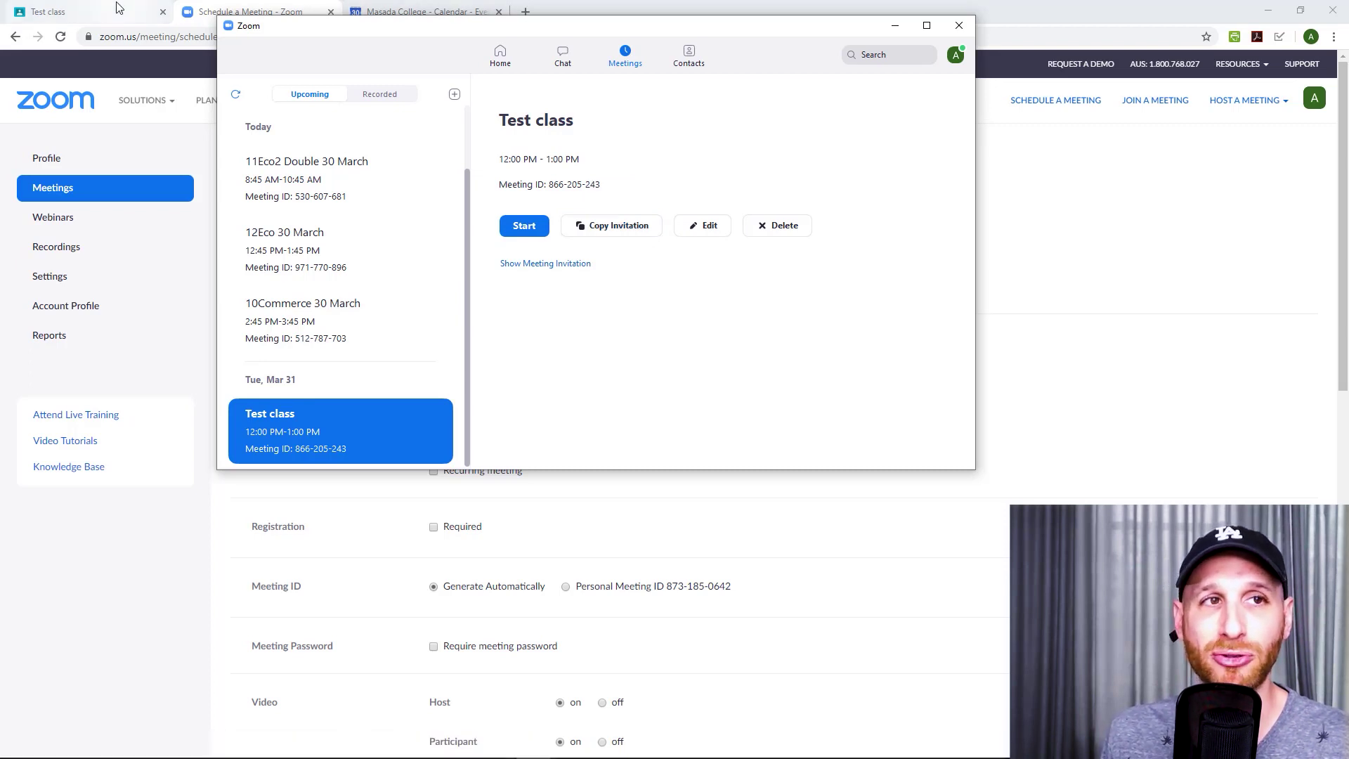
{"action": "left_click", "coordinate": [77, 11]}
{"action": "left_click", "coordinate": [606, 329]}
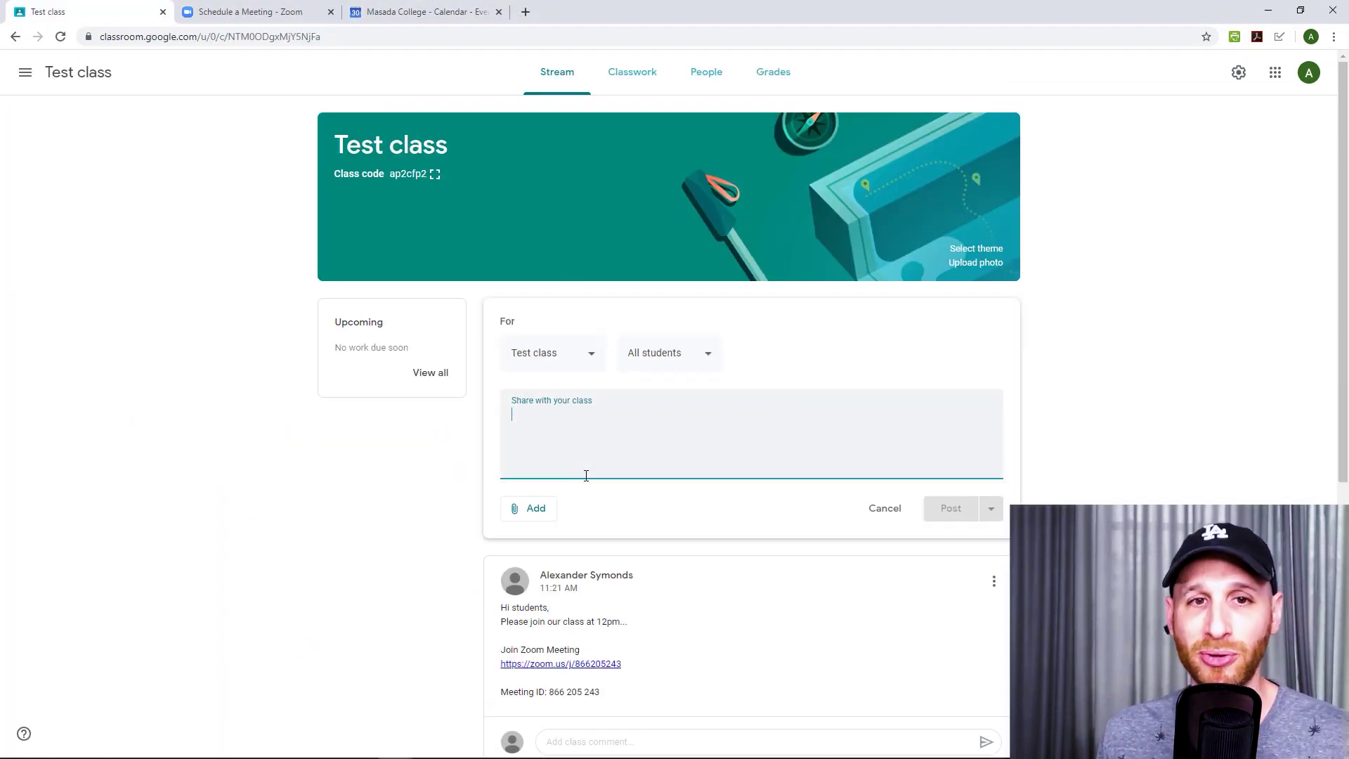
{"action": "key", "text": "ctrl+v"}
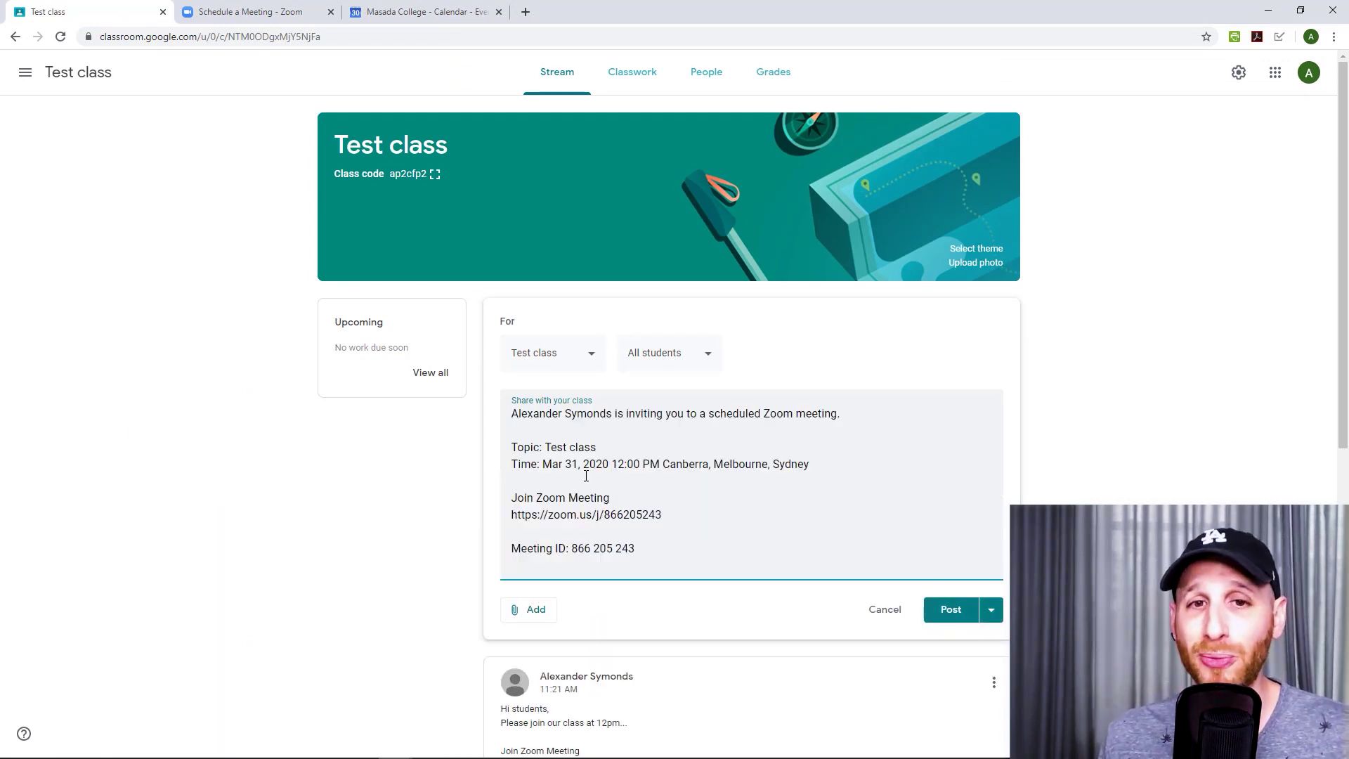
{"action": "left_click", "coordinate": [885, 611]}
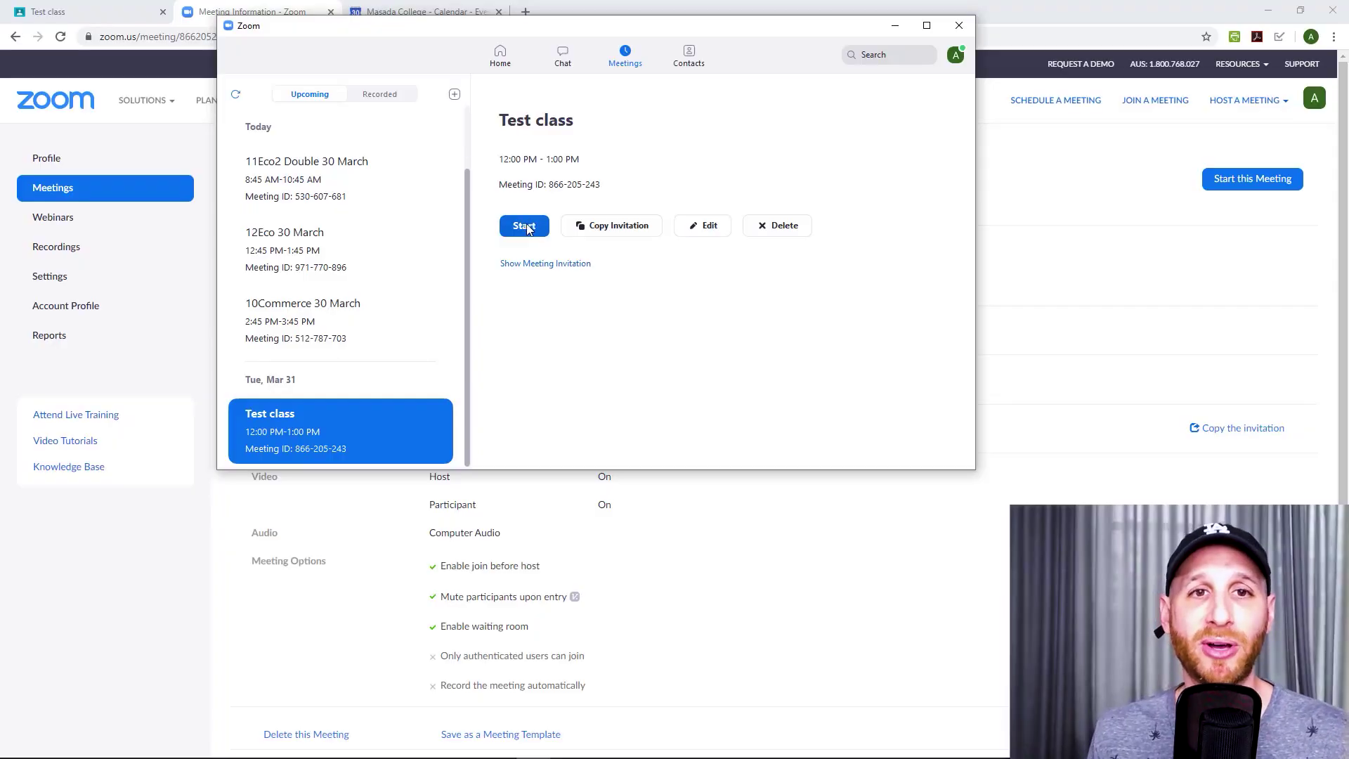
Start the Test class meeting from the Zoom client in a maximized window and join with computer audio
{"action": "left_click", "coordinate": [526, 226]}
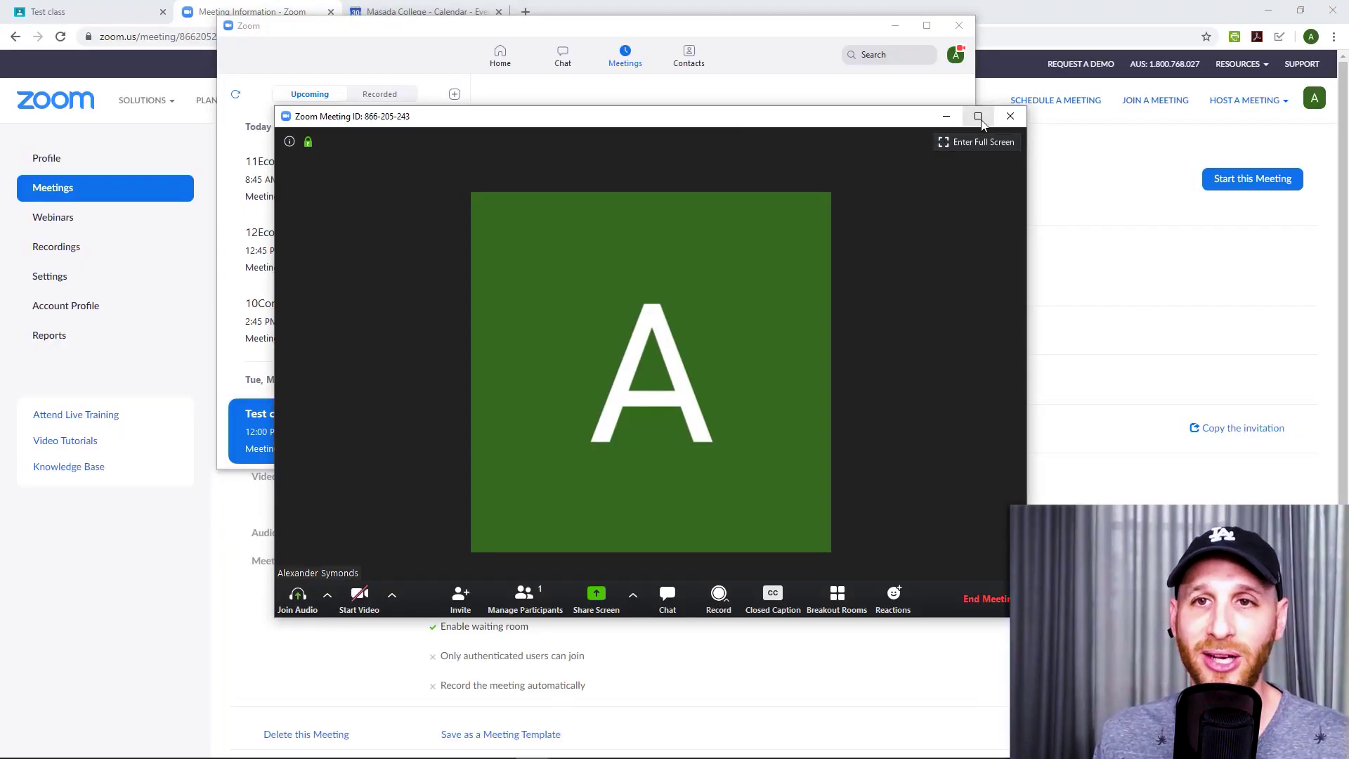
{"action": "left_click", "coordinate": [979, 118]}
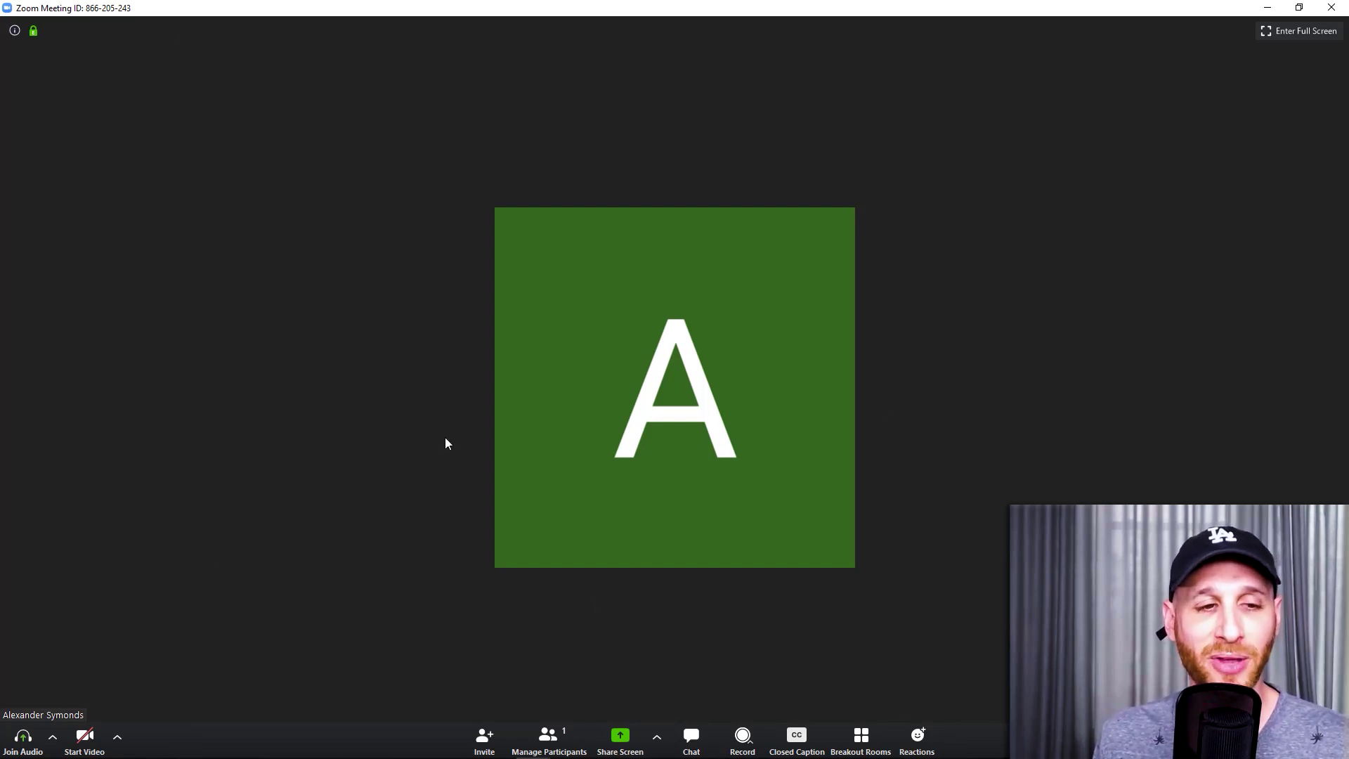
{"action": "left_click", "coordinate": [23, 737]}
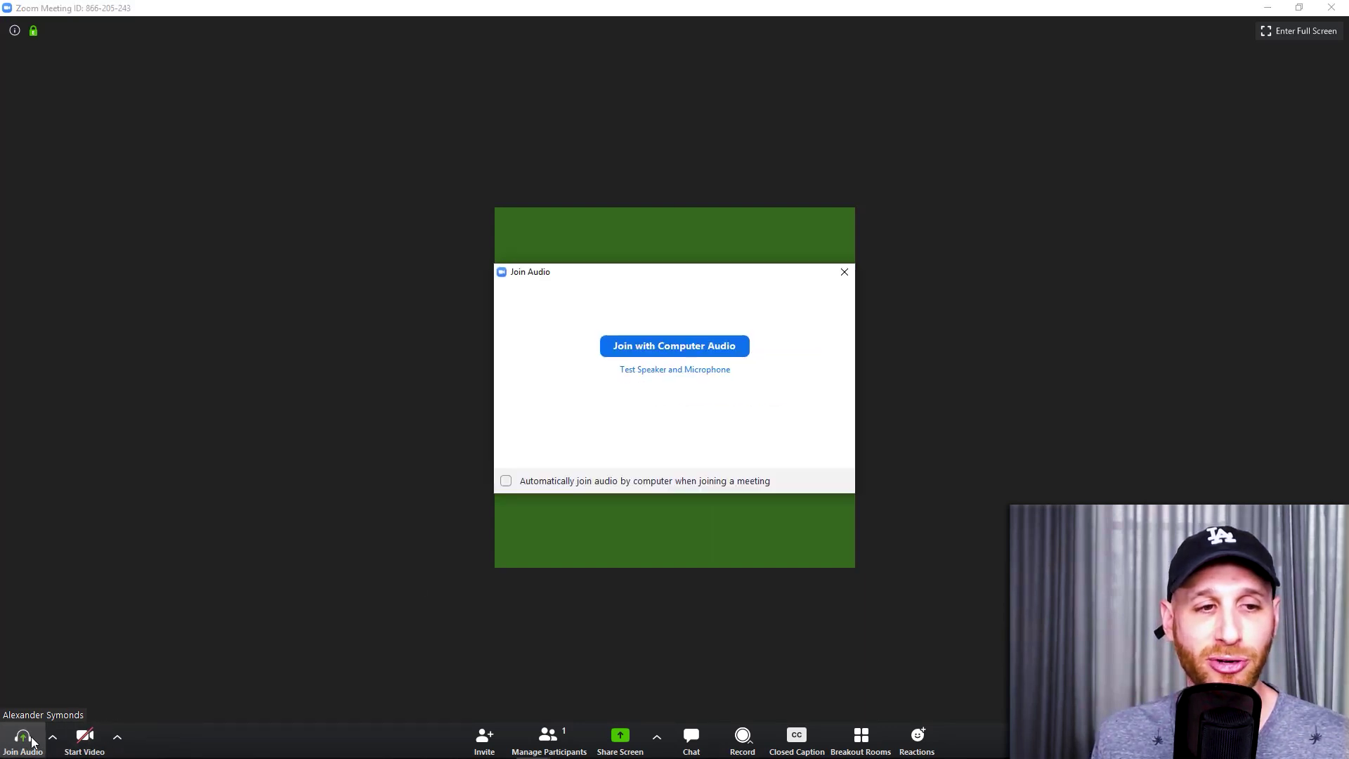
{"action": "left_click", "coordinate": [650, 348]}
Select Microphone (7- RODE NT-USB) as the meeting's microphone
{"action": "left_click", "coordinate": [52, 736]}
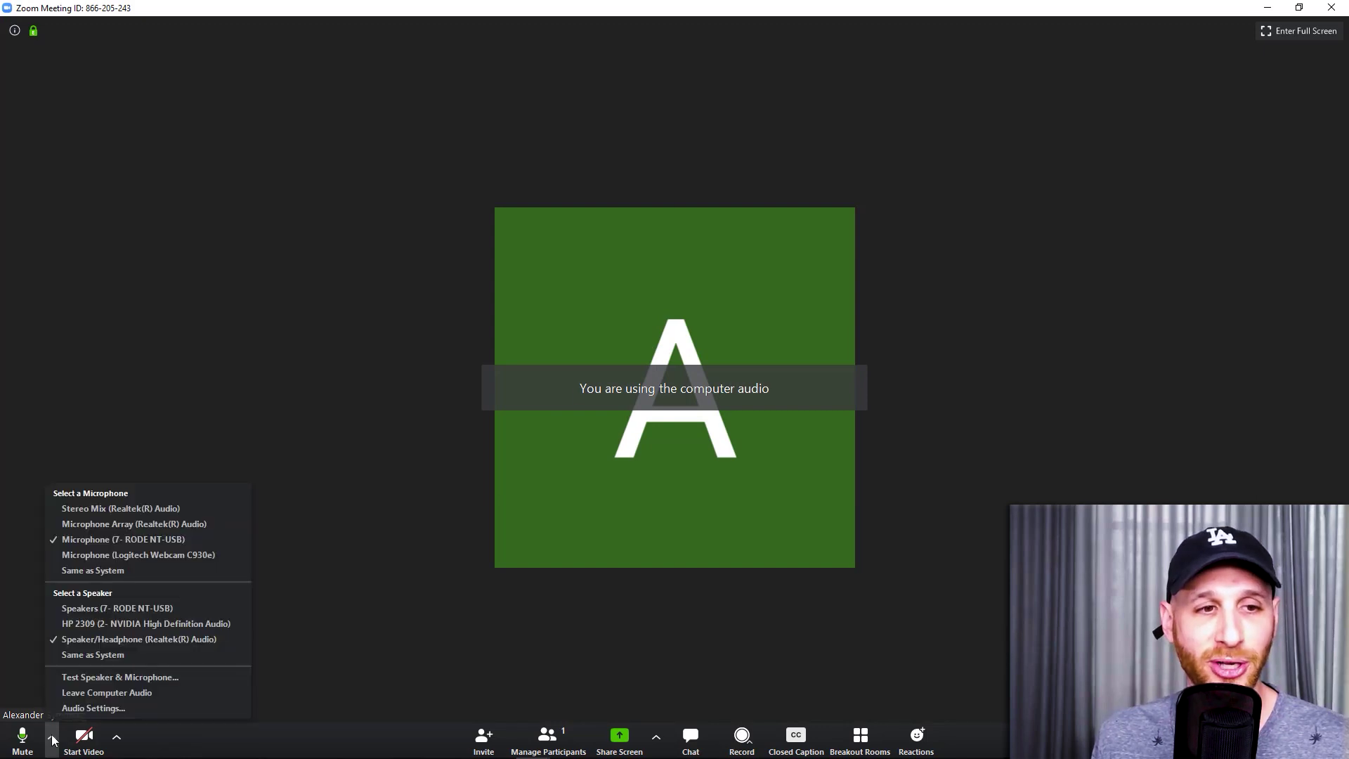
{"action": "left_click", "coordinate": [169, 542]}
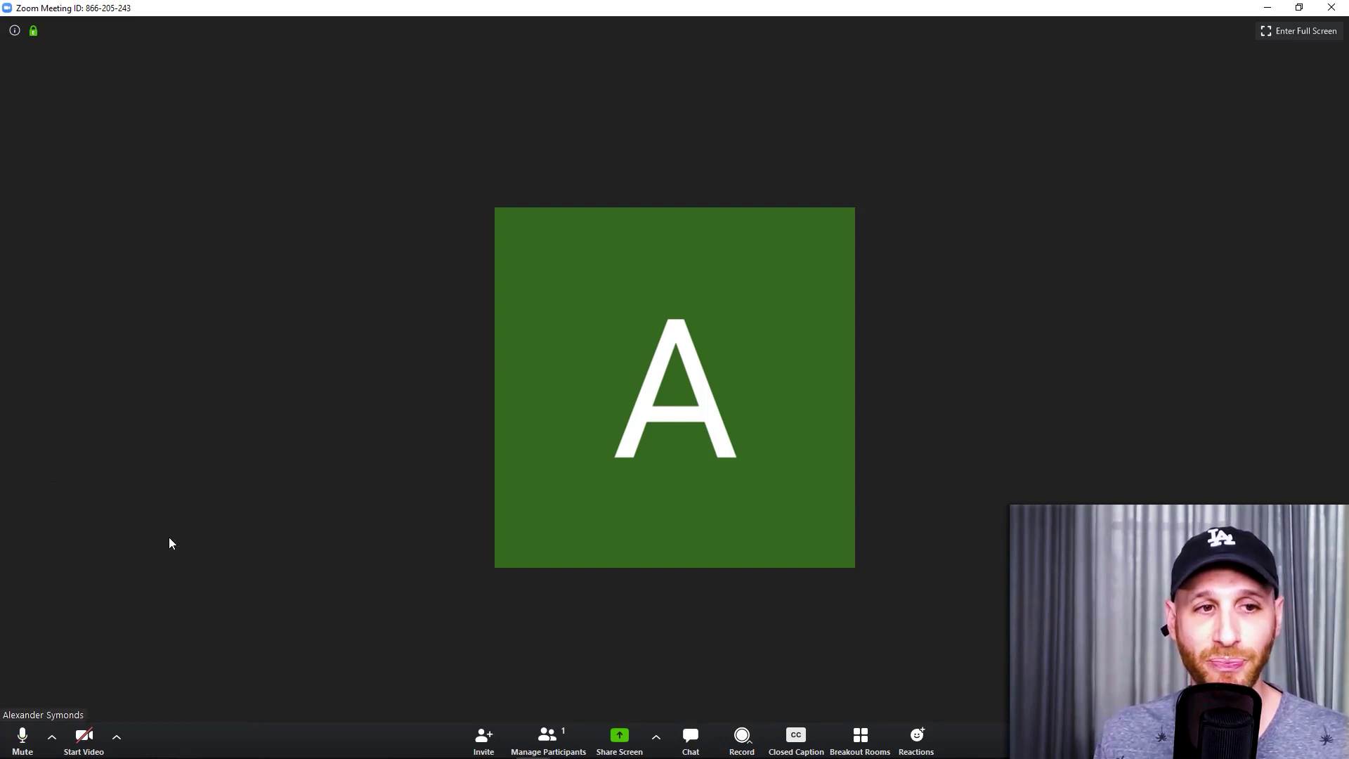
{"action": "left_click", "coordinate": [52, 736]}
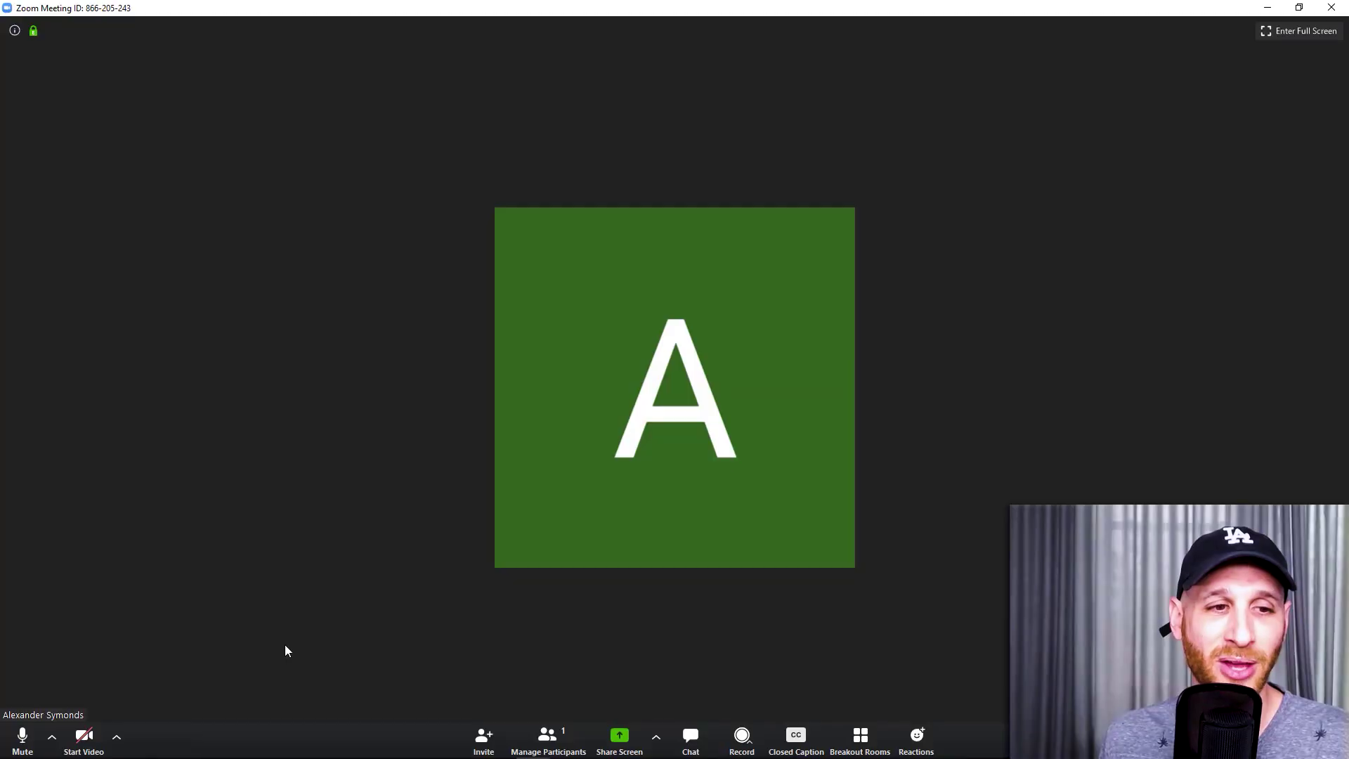
Mute and unmute the microphone, and start the camera video
{"action": "left_click", "coordinate": [24, 736]}
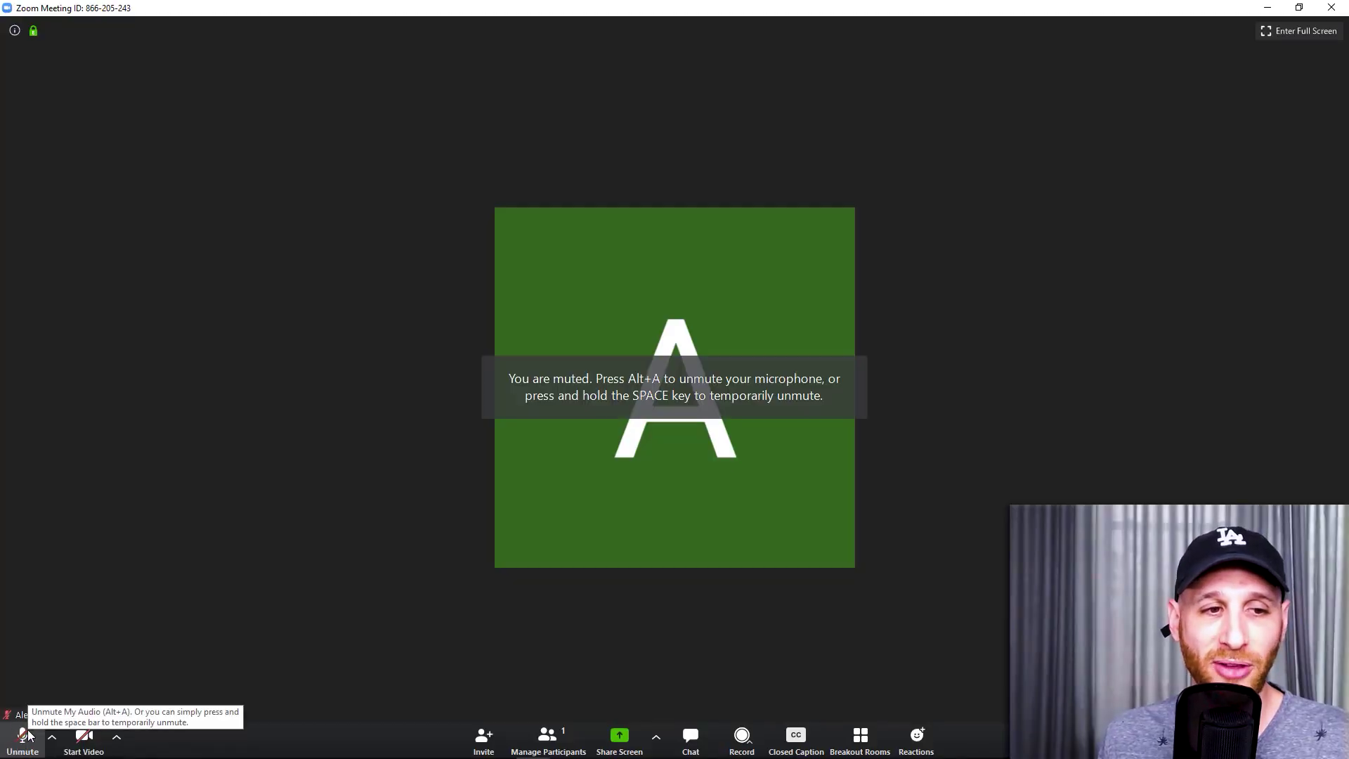
{"action": "left_click", "coordinate": [23, 736]}
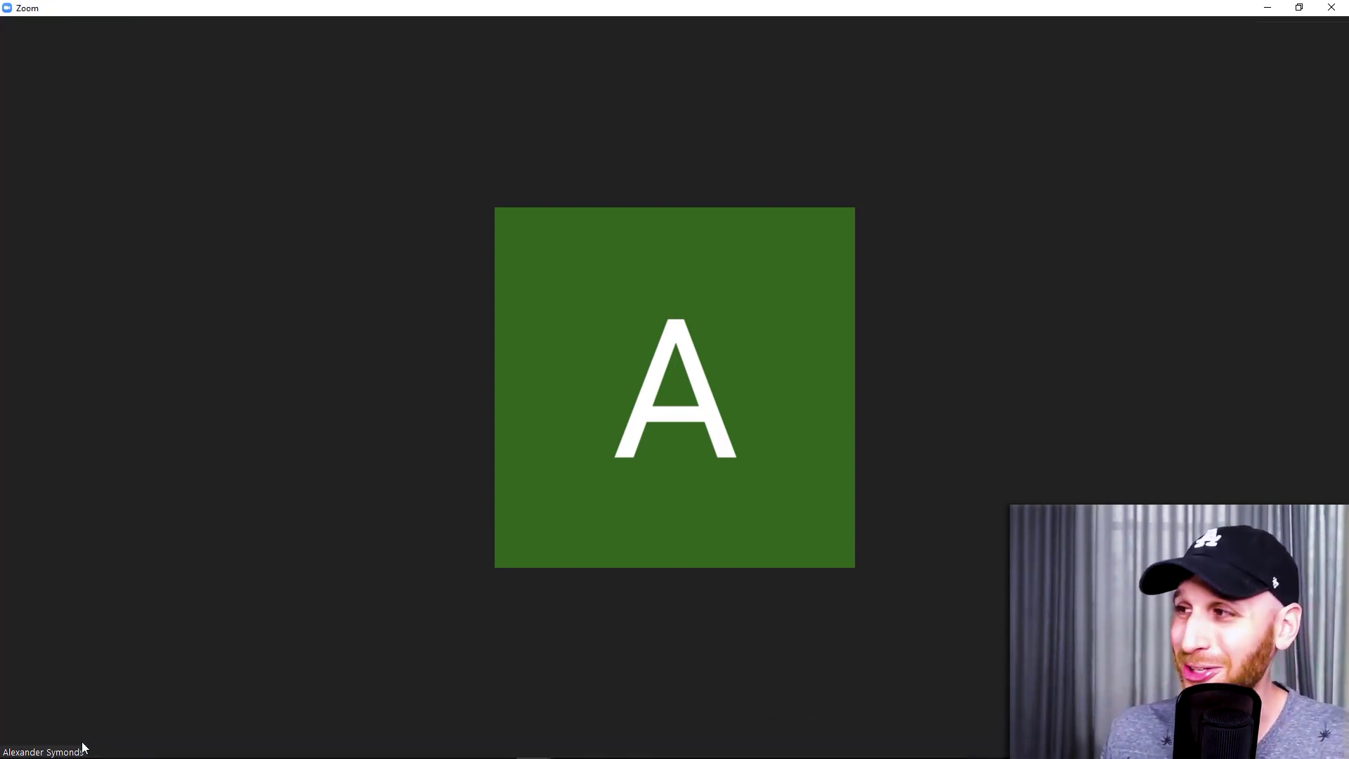
{"action": "left_click", "coordinate": [83, 747]}
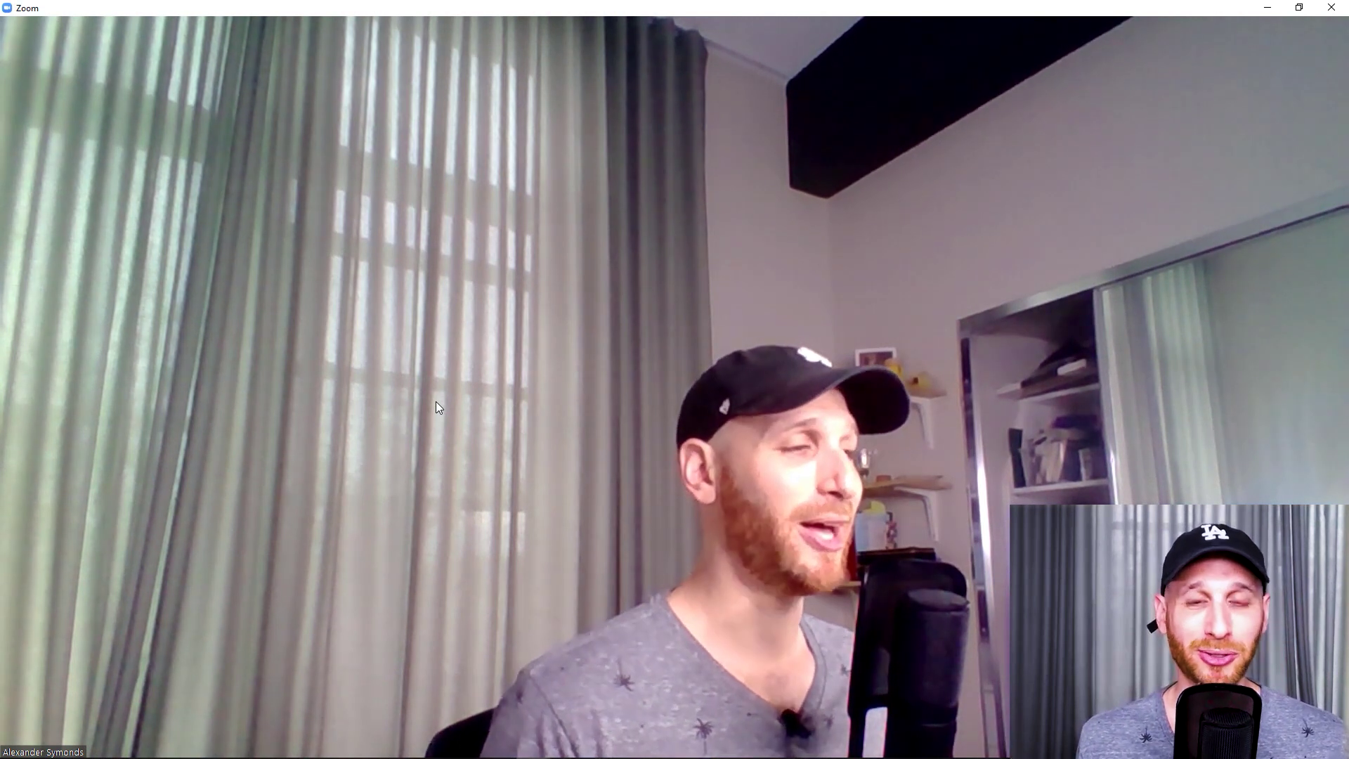
Switch the camera video and the microphone off and back on to demonstrate both controls
{"action": "mouse_move", "coordinate": [423, 621]}
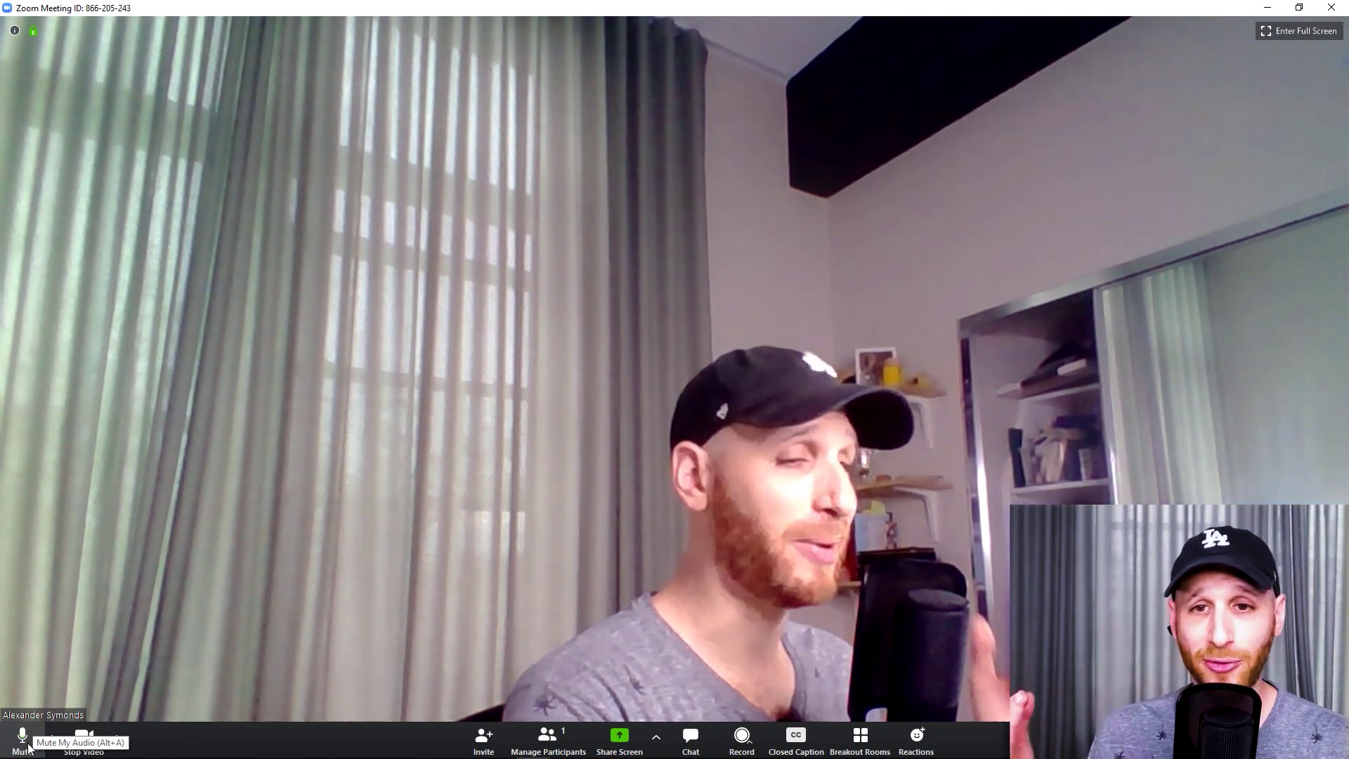
{"action": "left_click", "coordinate": [87, 736]}
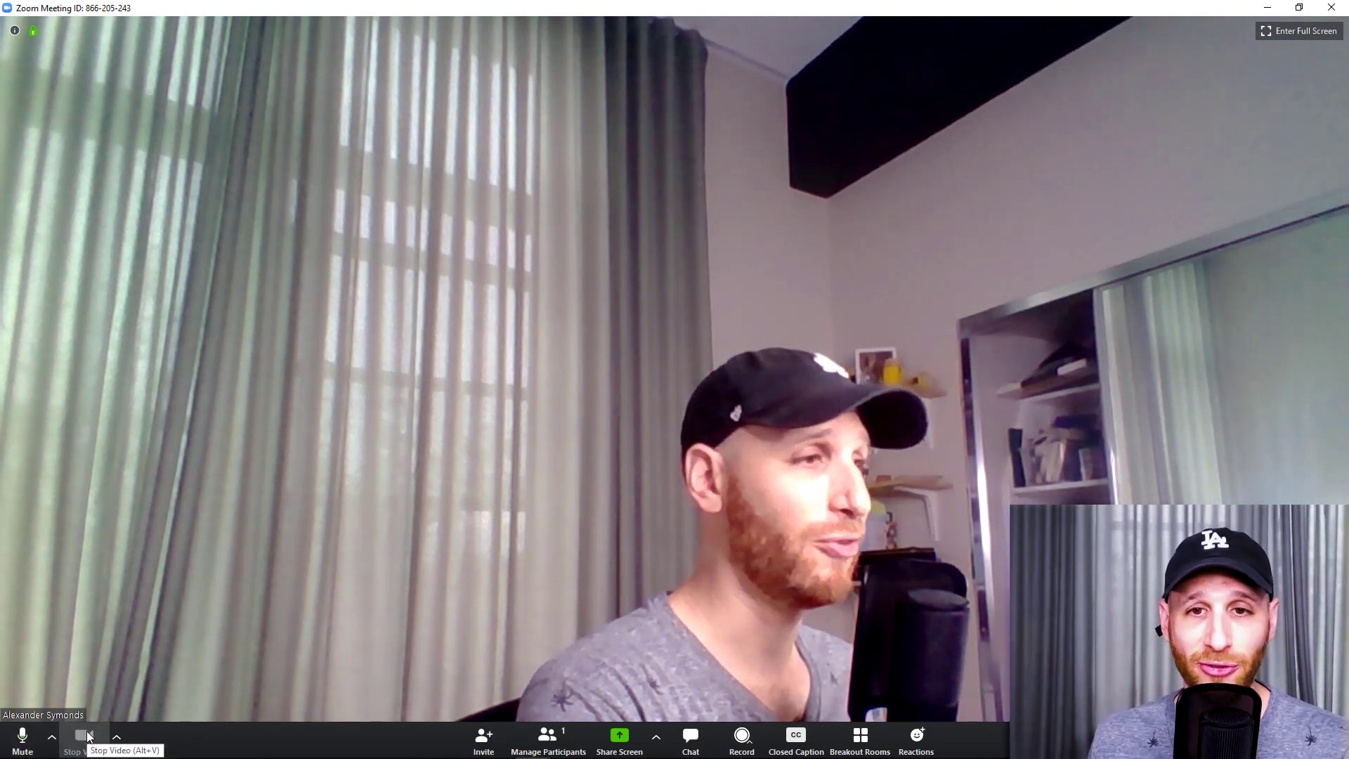
{"action": "left_click", "coordinate": [87, 736]}
{"action": "left_click", "coordinate": [20, 736]}
{"action": "left_click", "coordinate": [19, 736]}
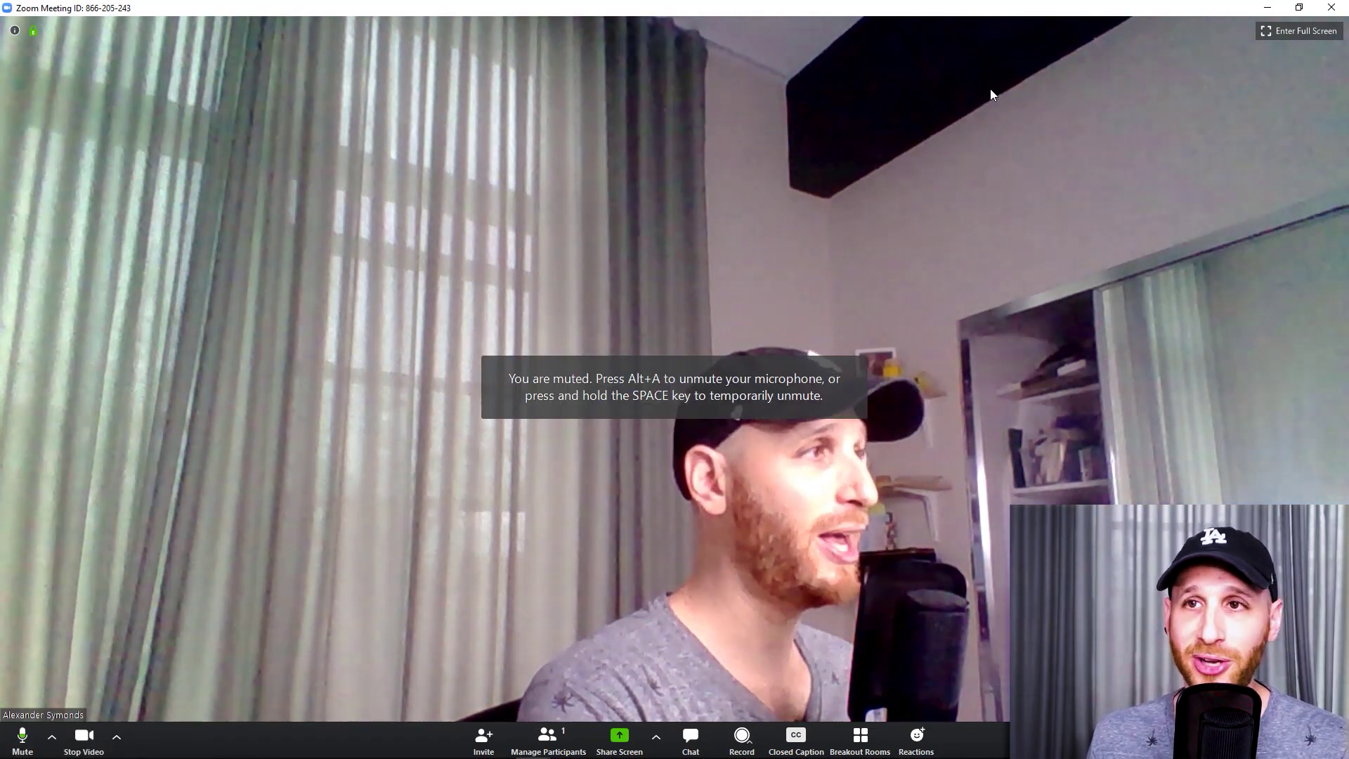
Return the meeting from full screen to a smaller window and open the group chat beside the video
{"action": "left_click", "coordinate": [1267, 8]}
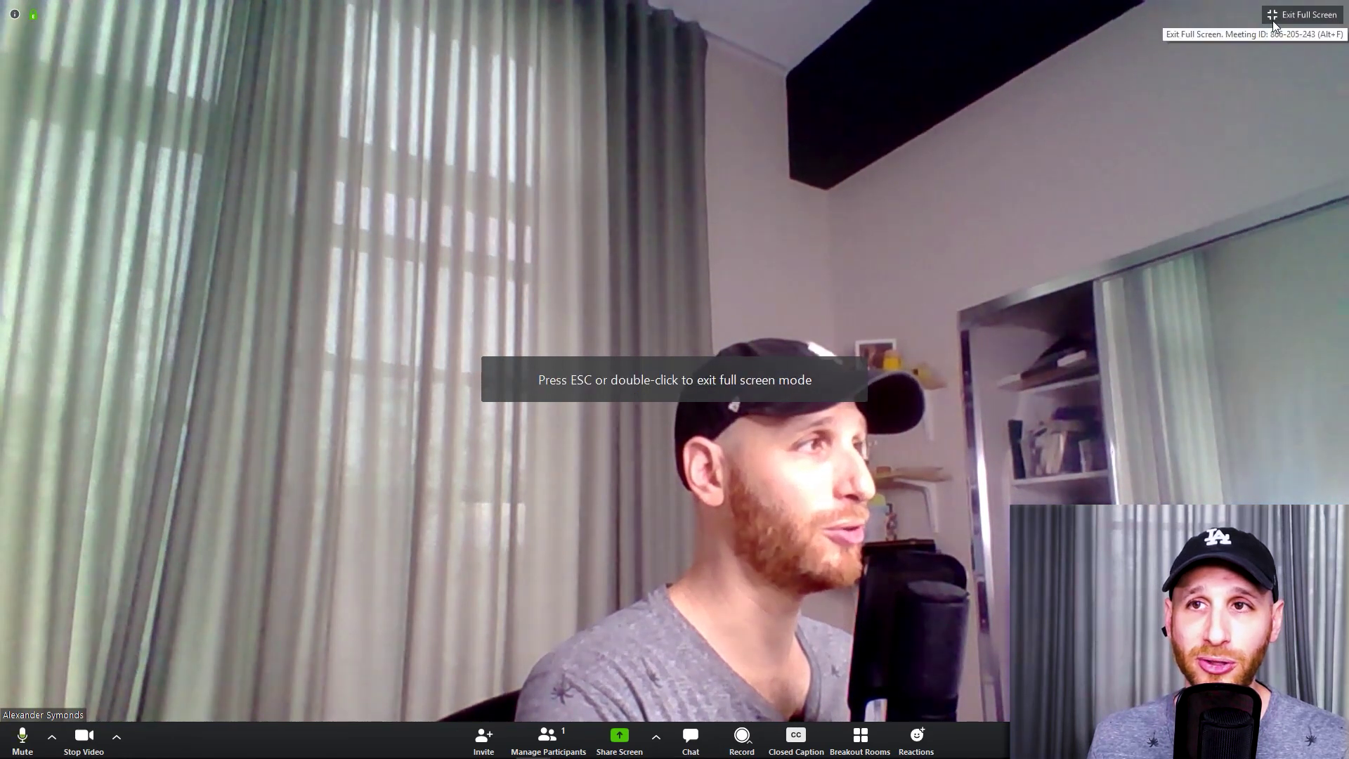
{"action": "left_click", "coordinate": [1300, 14]}
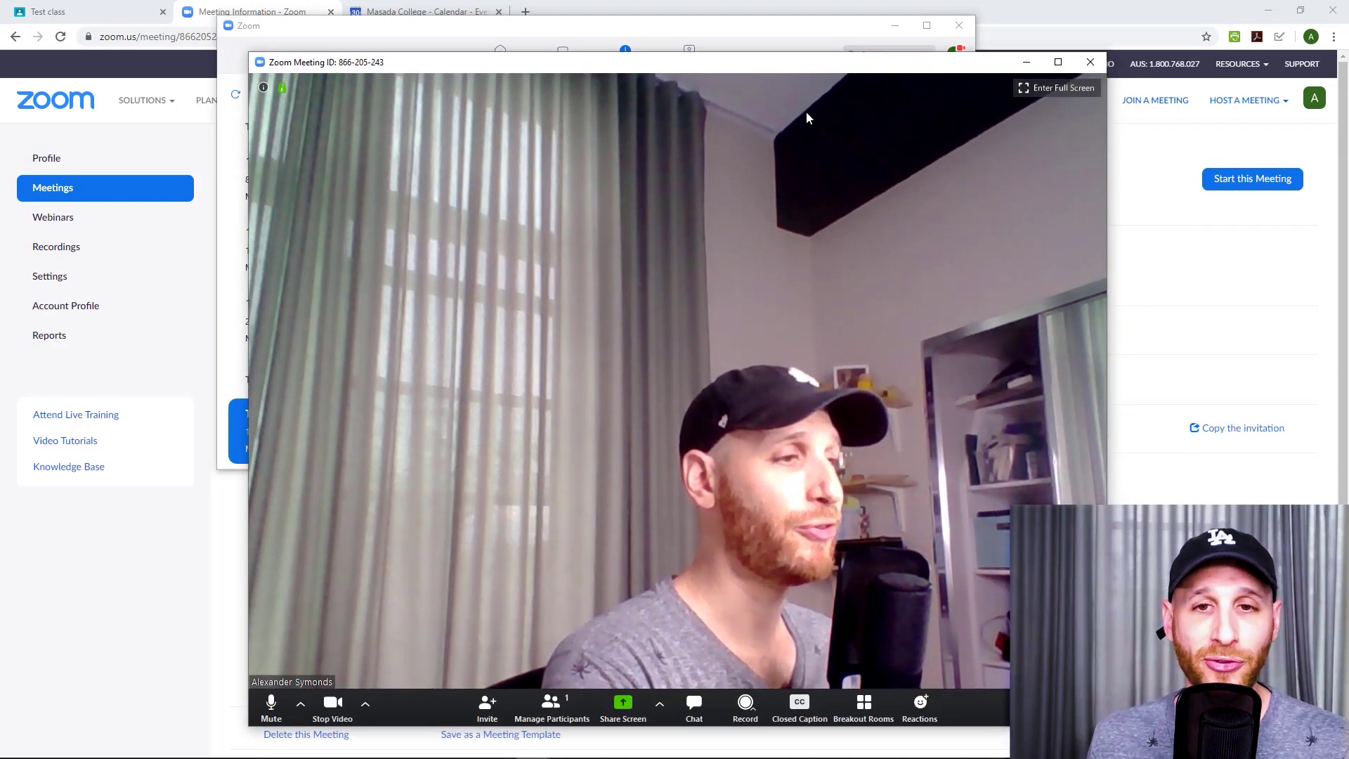
{"action": "left_click", "coordinate": [711, 701]}
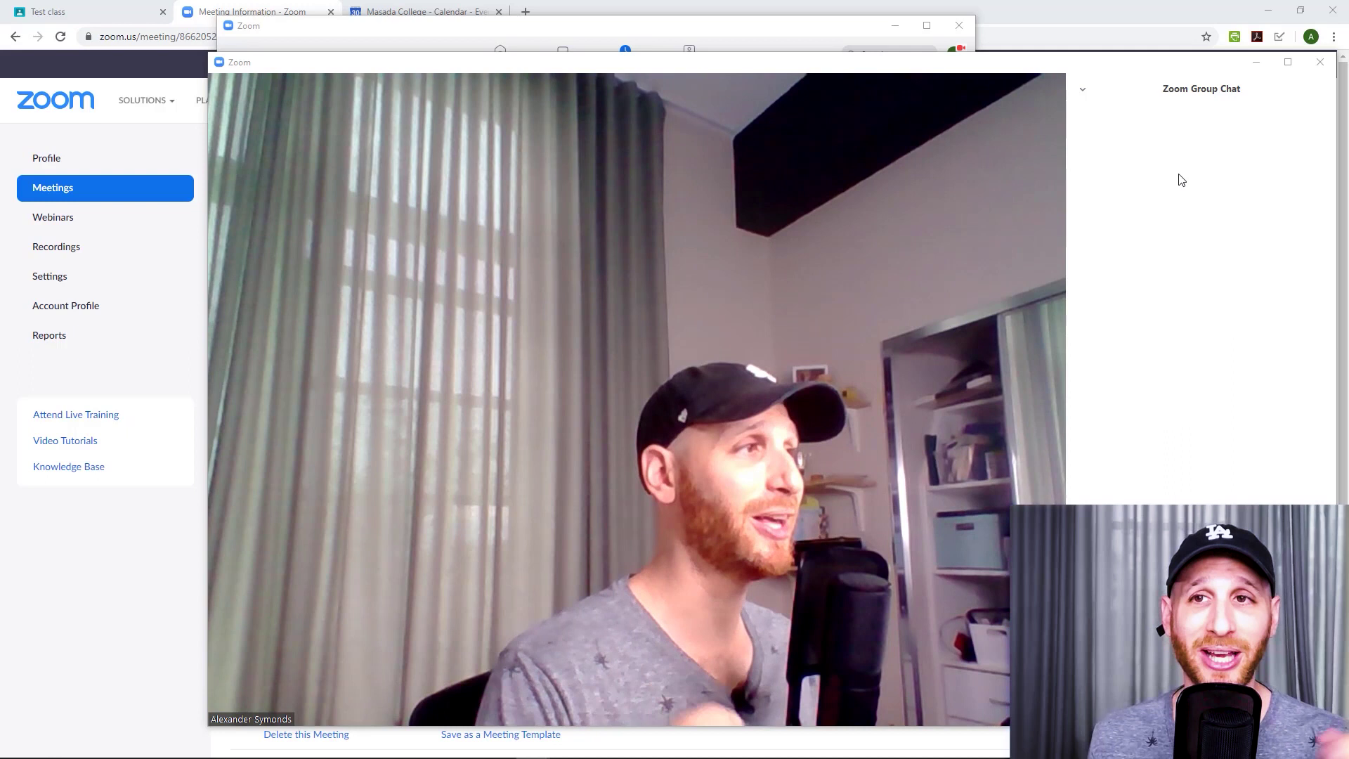
Review the email and copy options for inviting people to the running meeting, and close the invitation dialog
{"action": "mouse_move", "coordinate": [674, 688]}
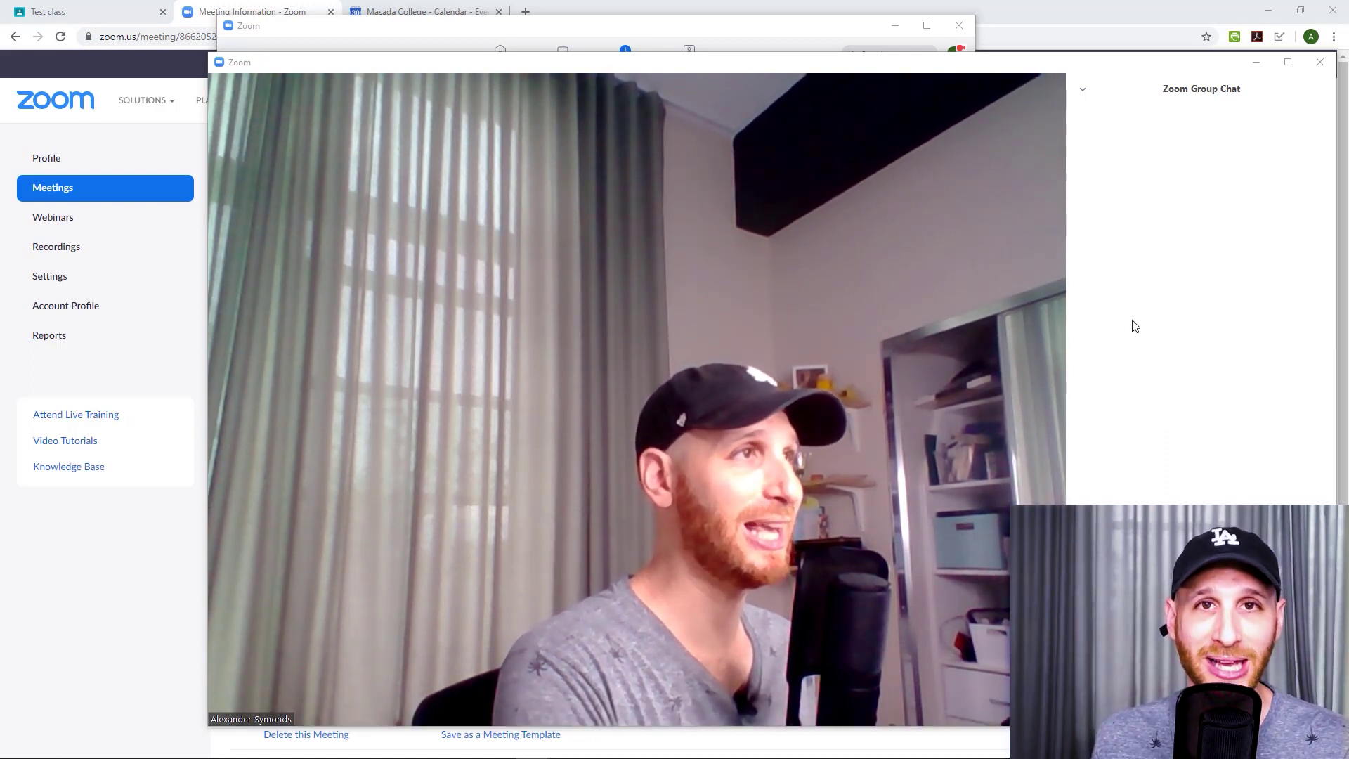
{"action": "mouse_move", "coordinate": [651, 543]}
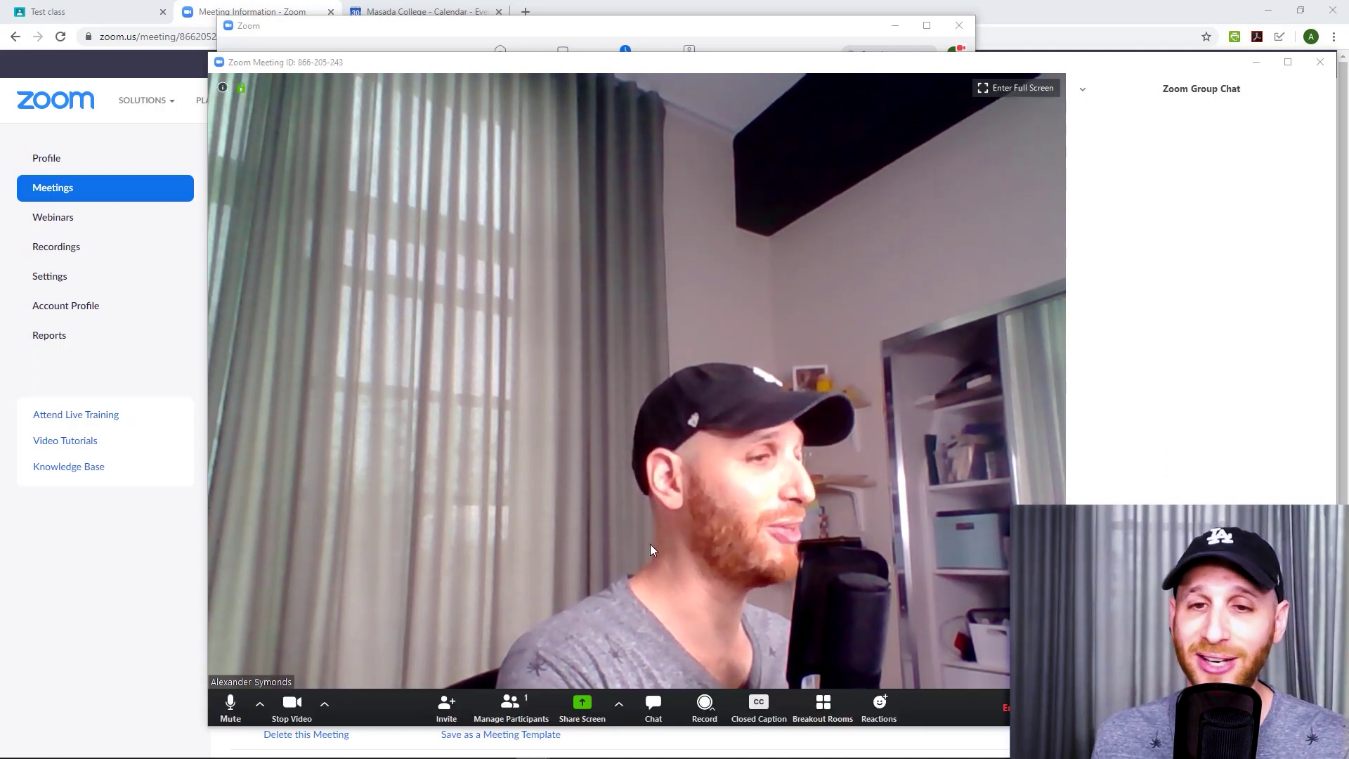
{"action": "left_click", "coordinate": [446, 708]}
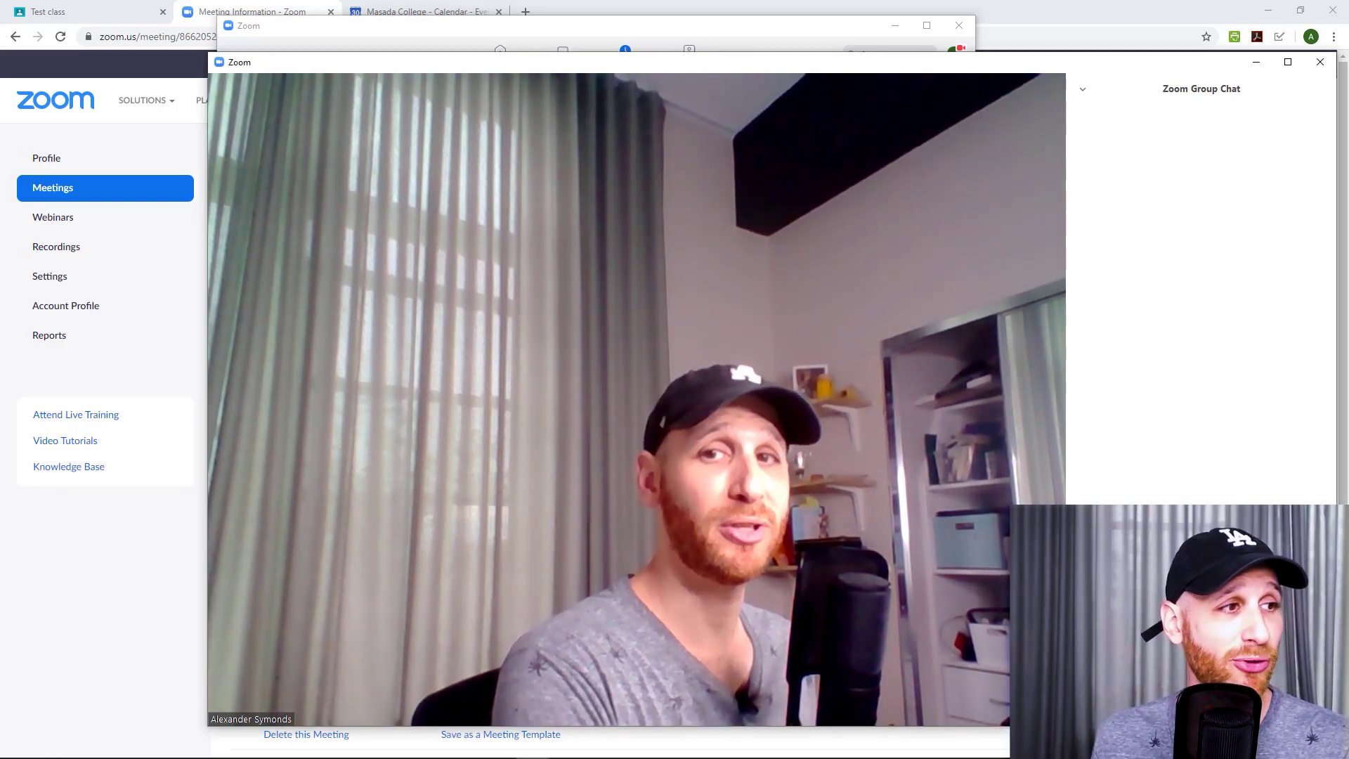
{"action": "left_click_drag", "start_coordinate": [432, 181], "coordinate": [609, 147]}
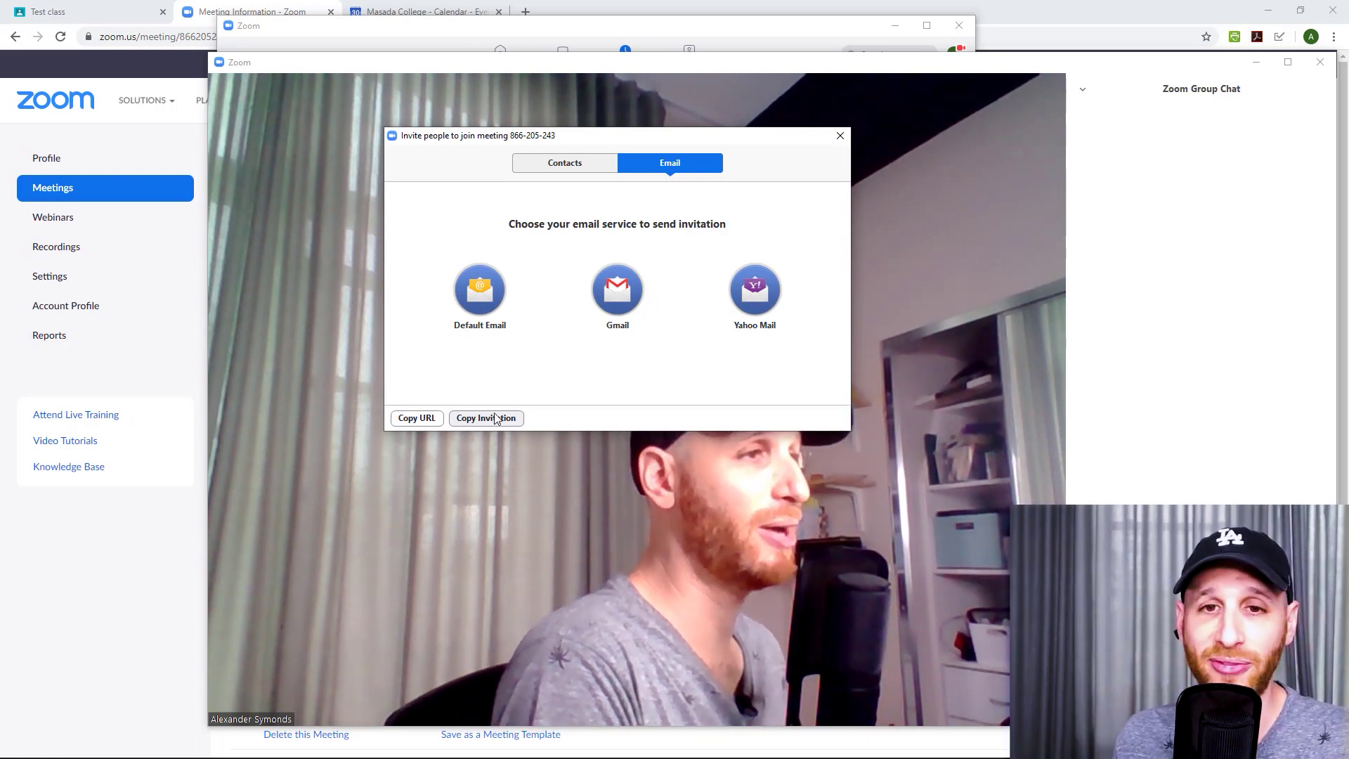
{"action": "left_click", "coordinate": [840, 136]}
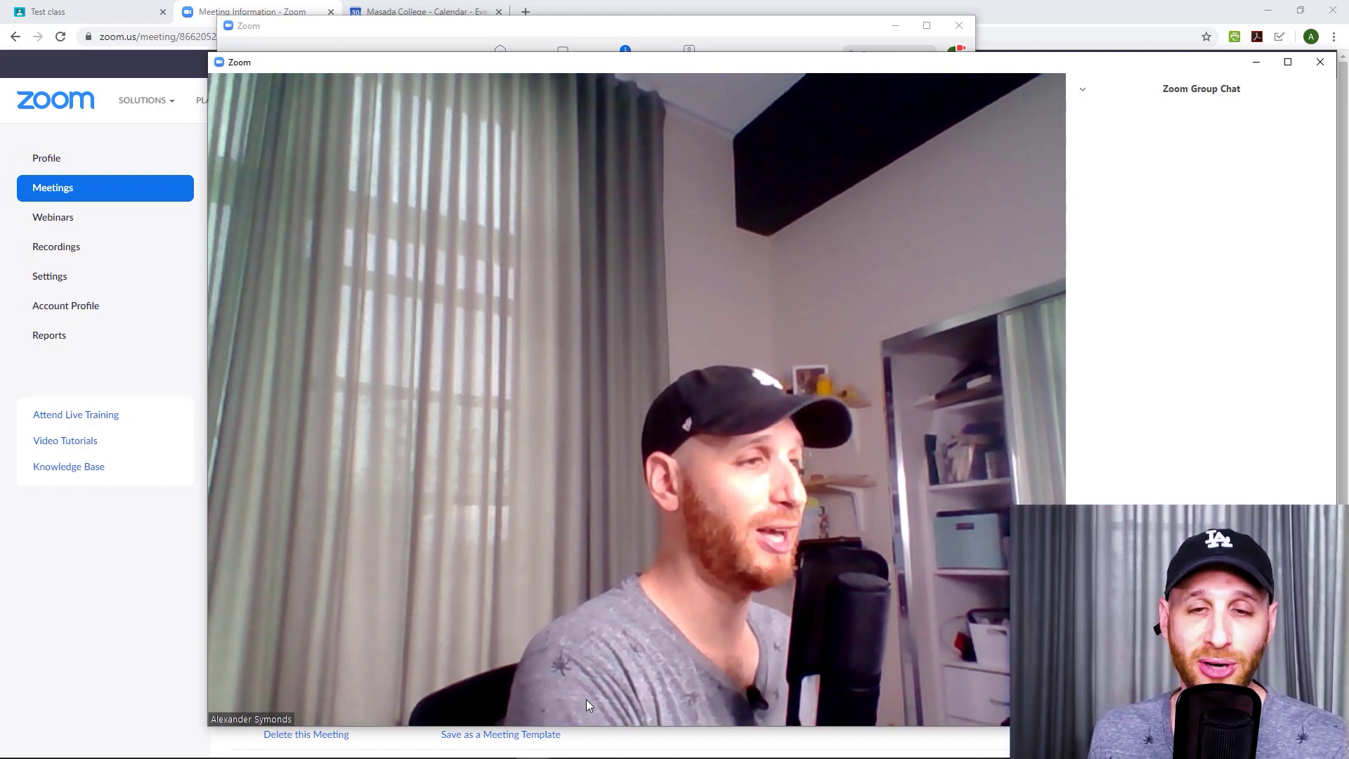
Share the 11Eco - OneNote window with the meeting participants
{"action": "mouse_move", "coordinate": [582, 705]}
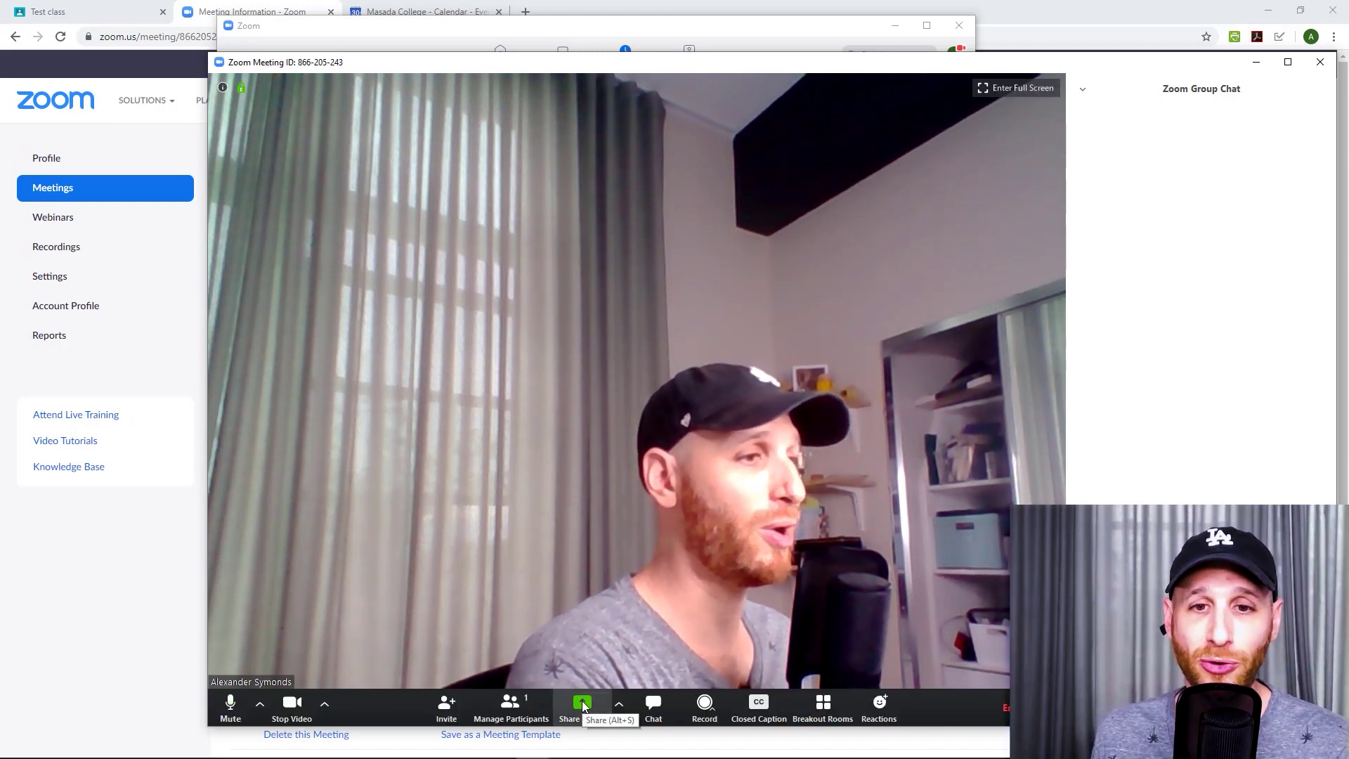
{"action": "left_click", "coordinate": [582, 703]}
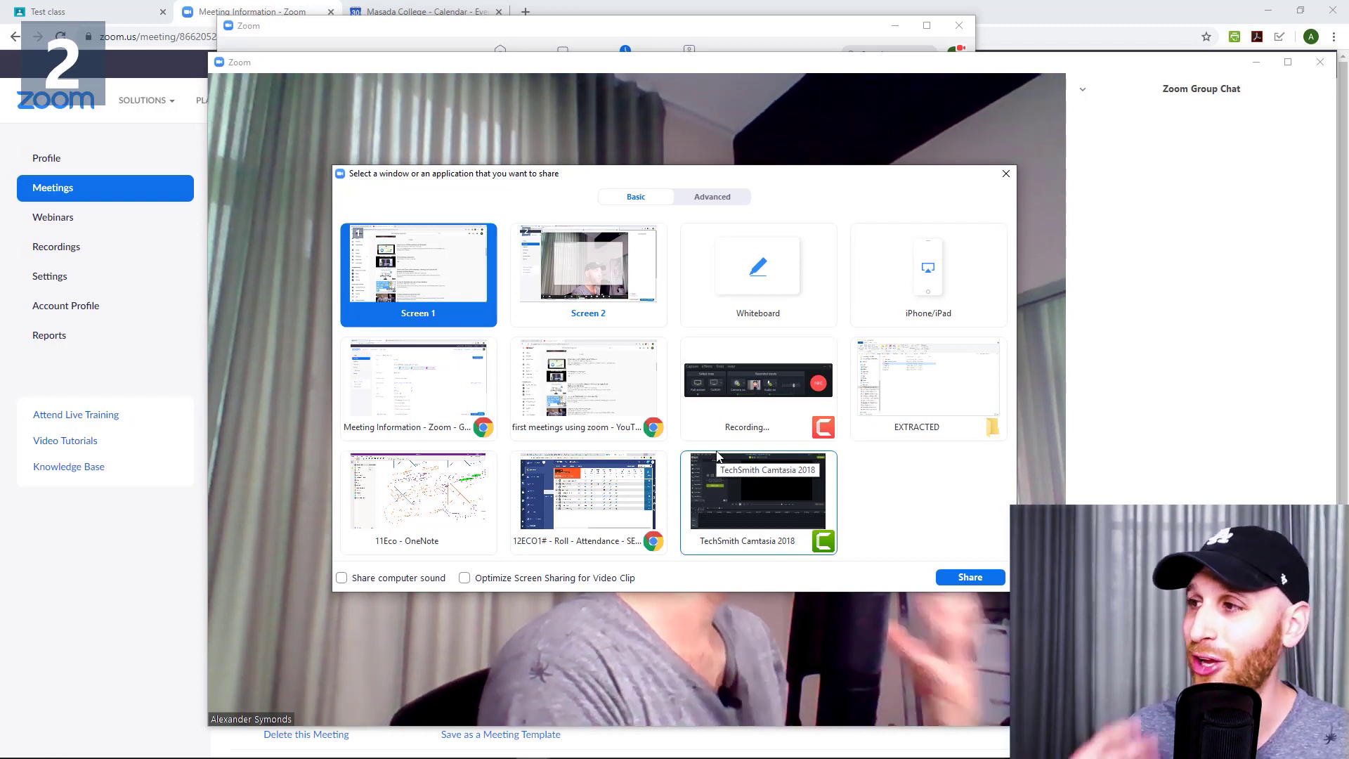
{"action": "left_click", "coordinate": [1008, 174]}
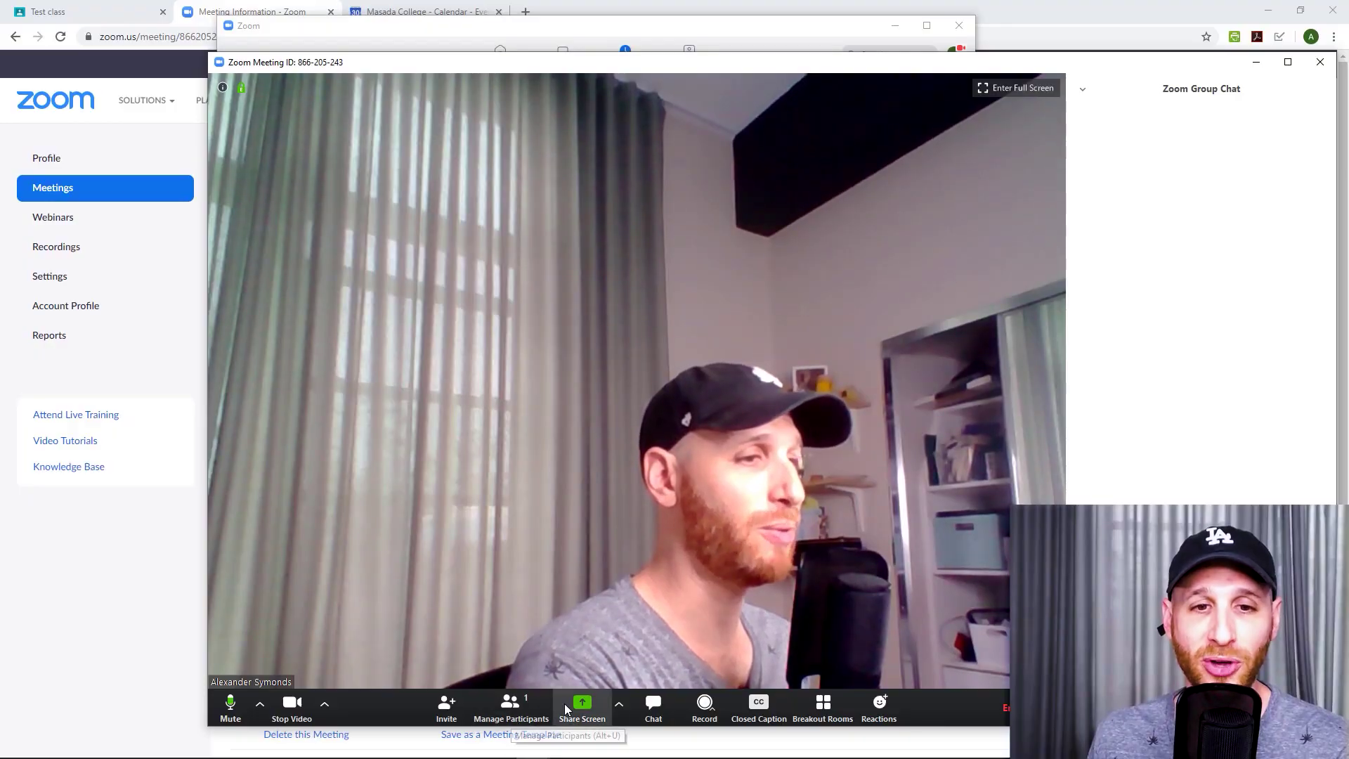
{"action": "left_click", "coordinate": [566, 707]}
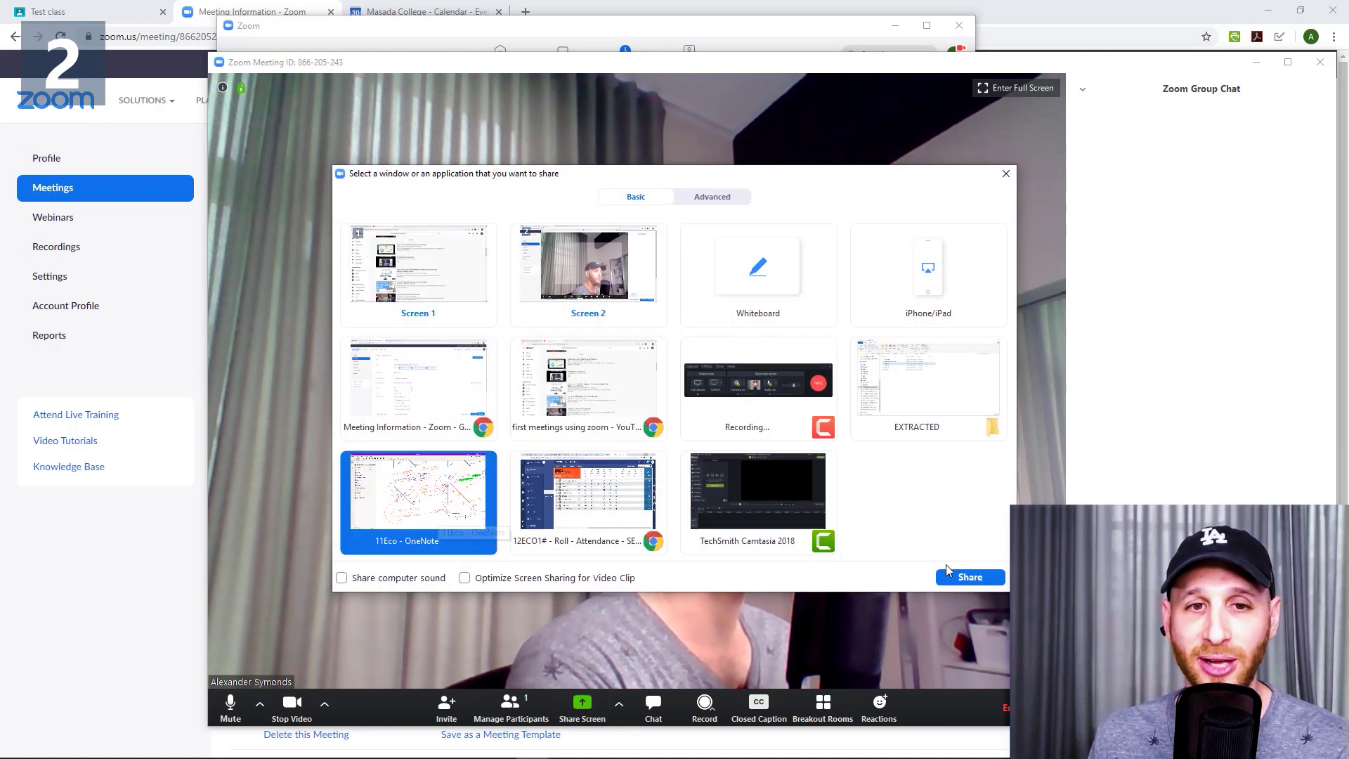
{"action": "left_click", "coordinate": [954, 574]}
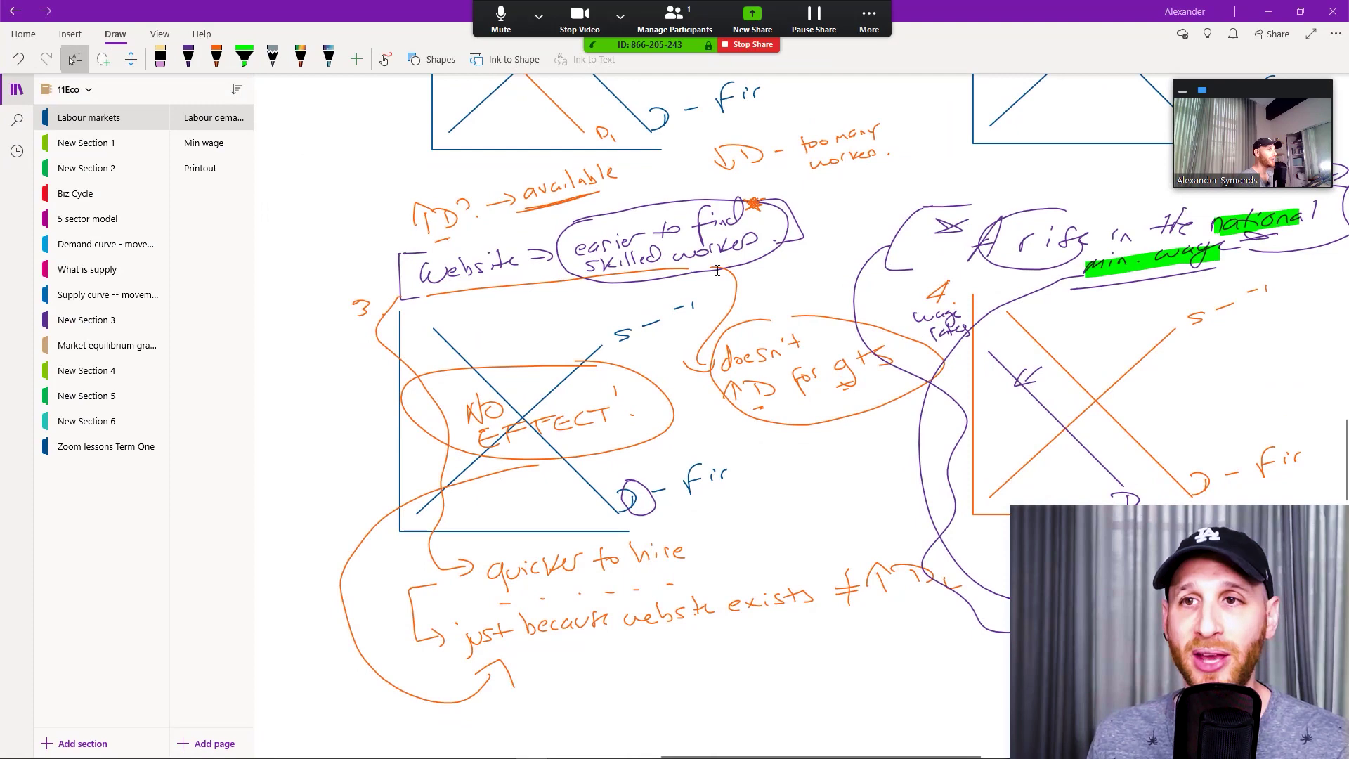
Look through the shared Labour demand notes and return to the start of the page
{"action": "scroll", "coordinate": [717, 271], "scroll_direction": "up", "scroll_amount": 15}
{"action": "scroll", "coordinate": [717, 271], "scroll_direction": "down", "scroll_amount": 20}
{"action": "scroll", "coordinate": [717, 271], "scroll_direction": "up", "scroll_amount": 8}
{"action": "scroll", "coordinate": [718, 271], "scroll_direction": "down", "scroll_amount": 8}
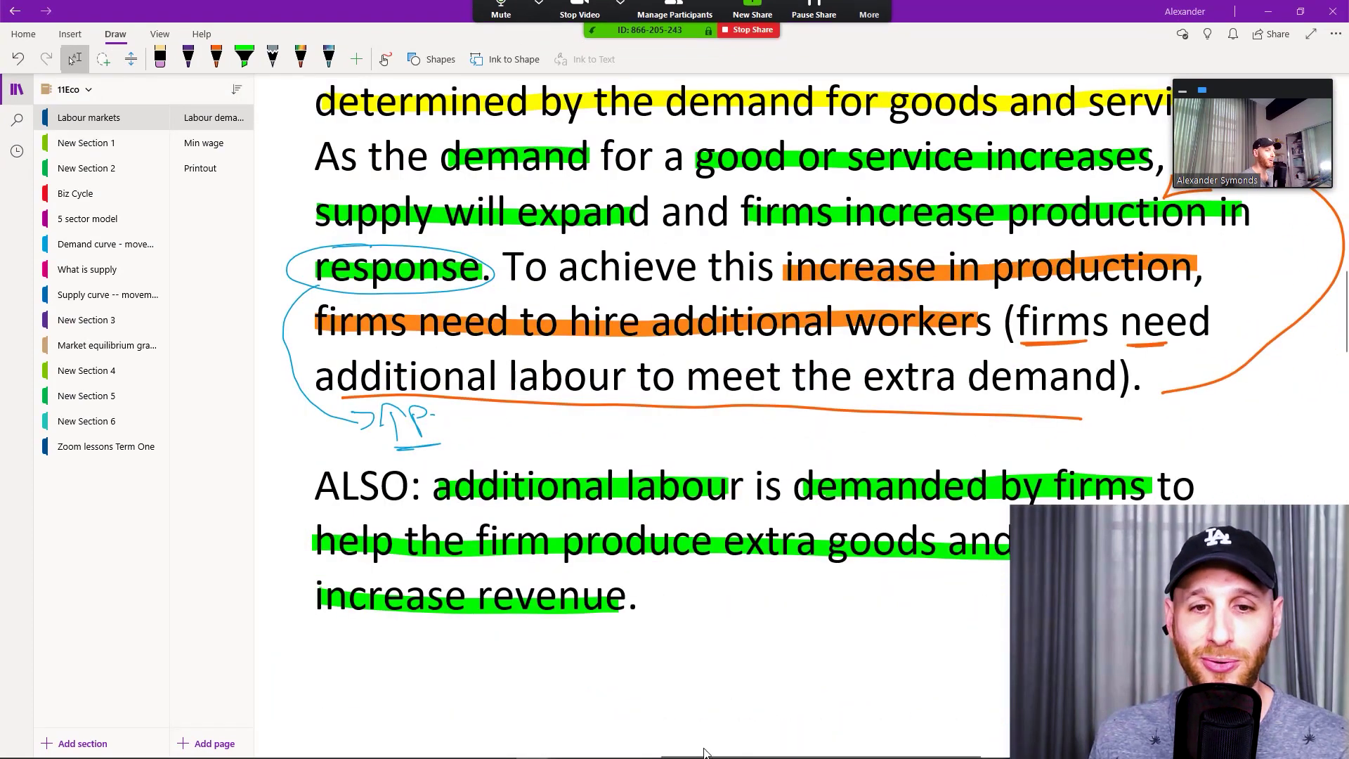
{"action": "left_click_drag", "start_coordinate": [702, 755], "coordinate": [307, 755]}
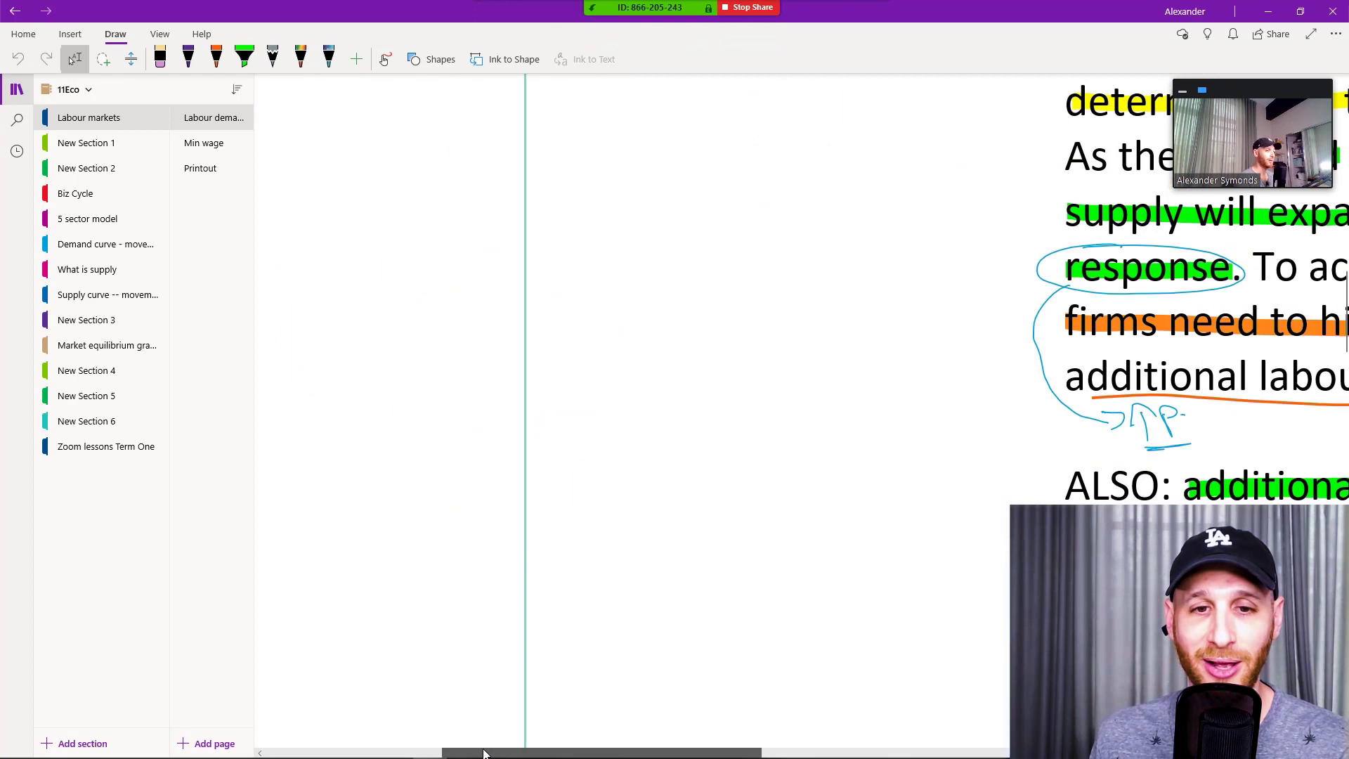
{"action": "scroll", "coordinate": [543, 479], "scroll_direction": "down", "scroll_amount": 5}
{"action": "scroll", "coordinate": [612, 430], "scroll_direction": "up", "scroll_amount": 15}
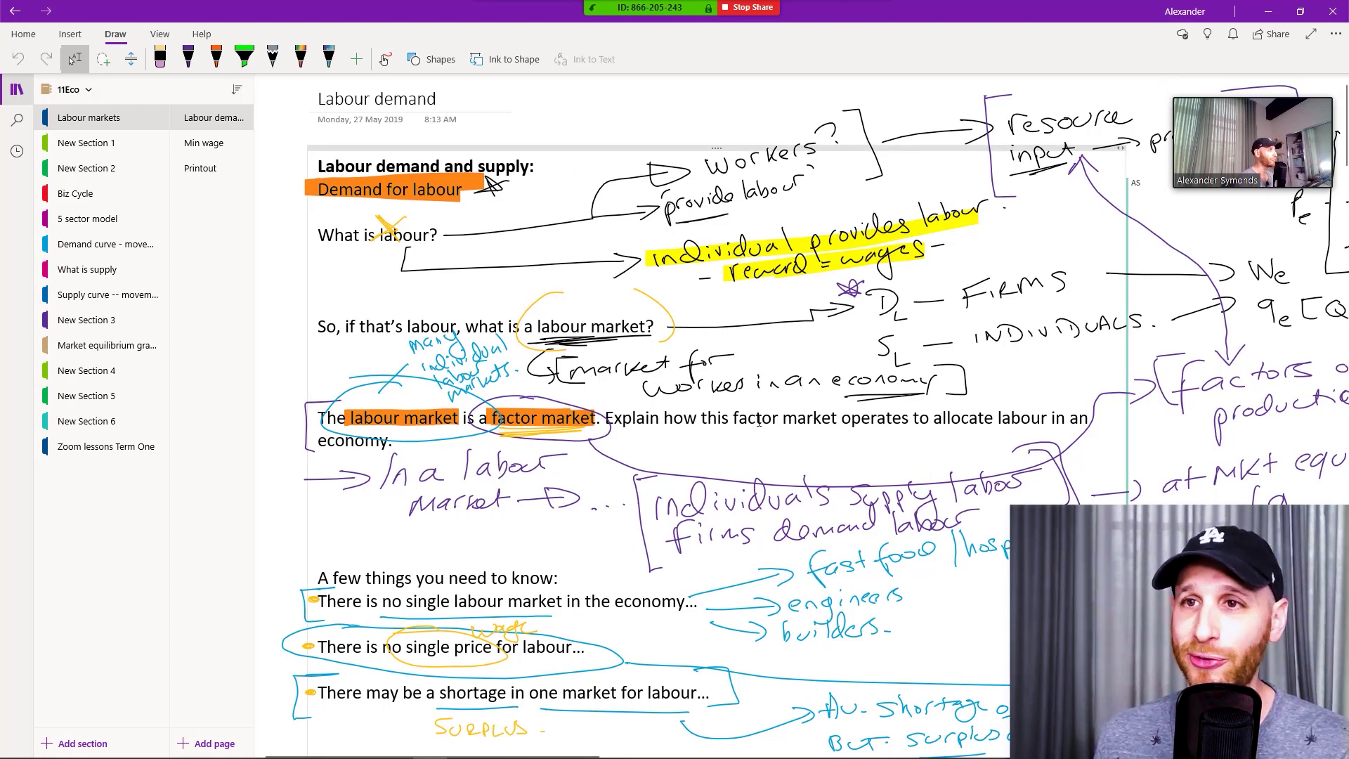
Stop sharing the OneNote window and return to the meeting video
{"action": "mouse_move", "coordinate": [1316, 134]}
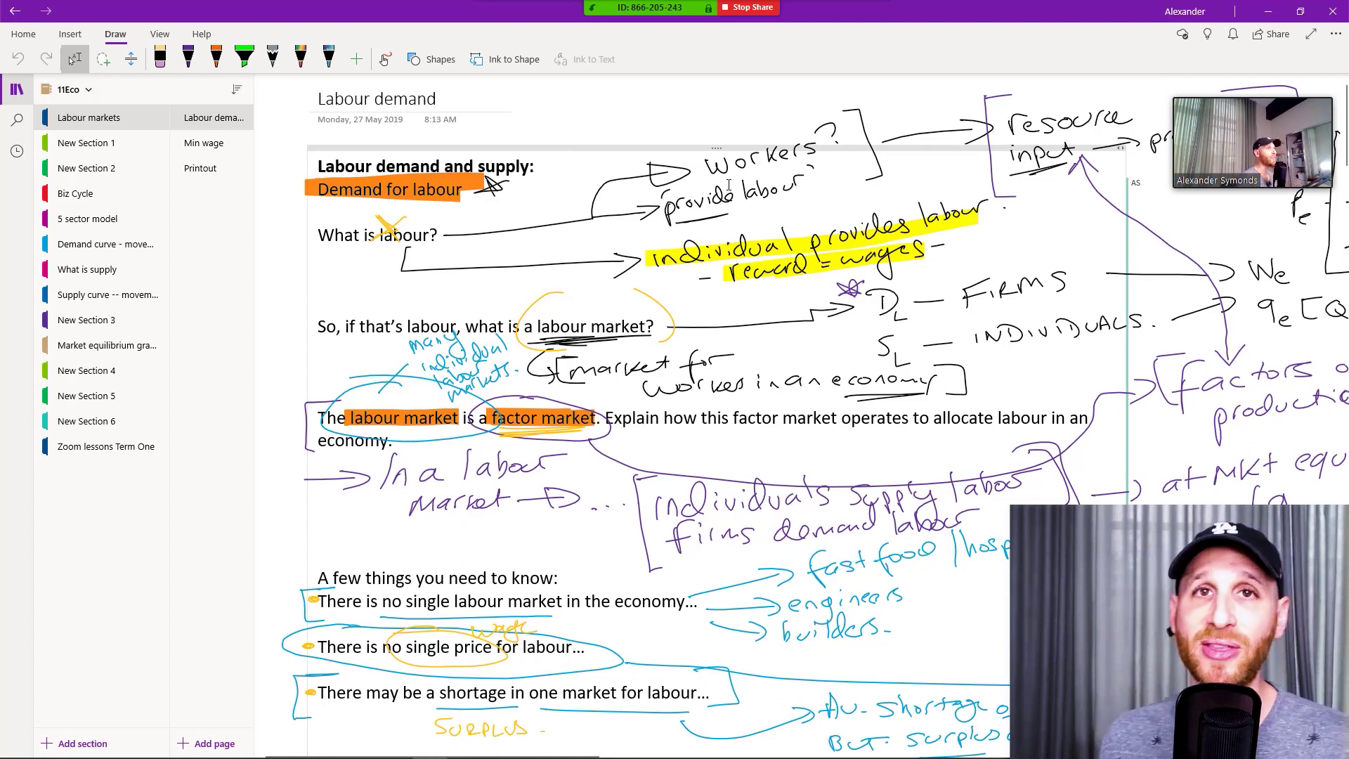
{"action": "mouse_move", "coordinate": [755, 10]}
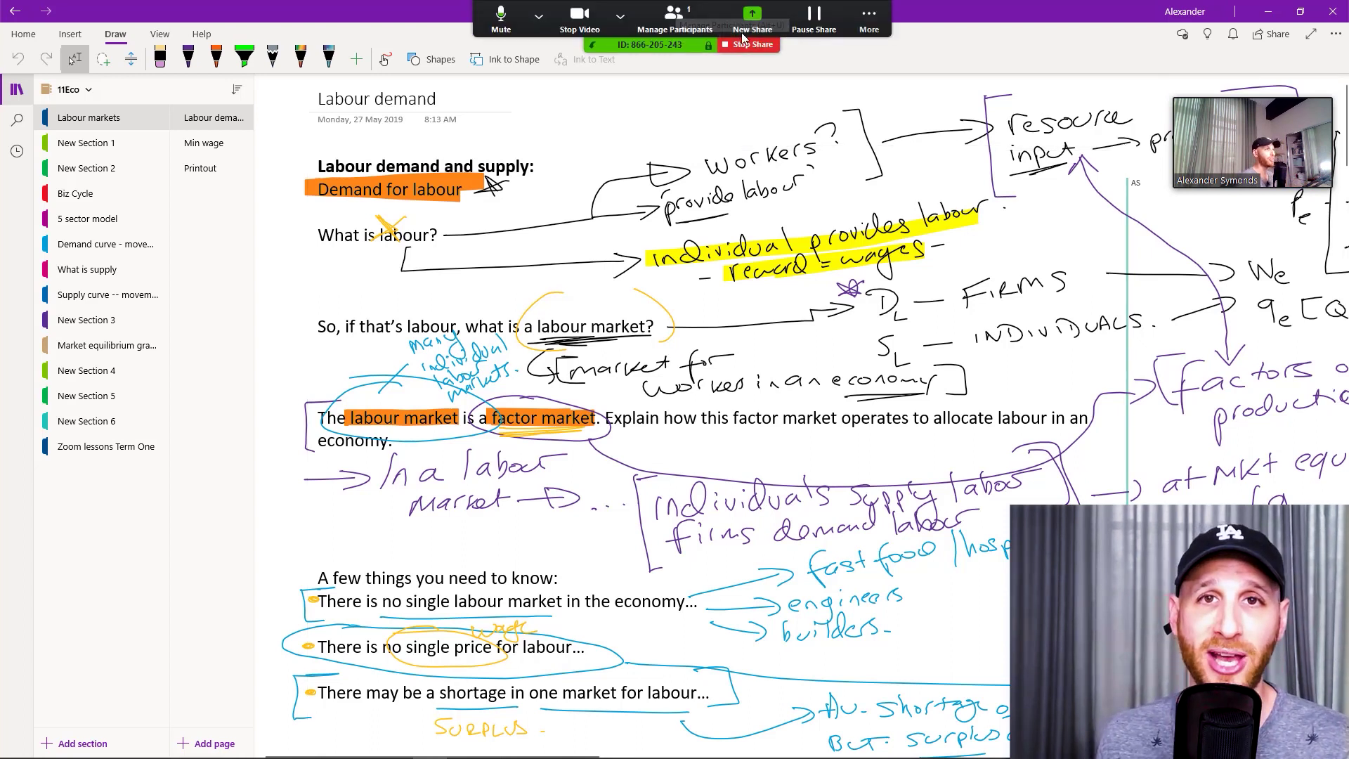
{"action": "left_click", "coordinate": [744, 44]}
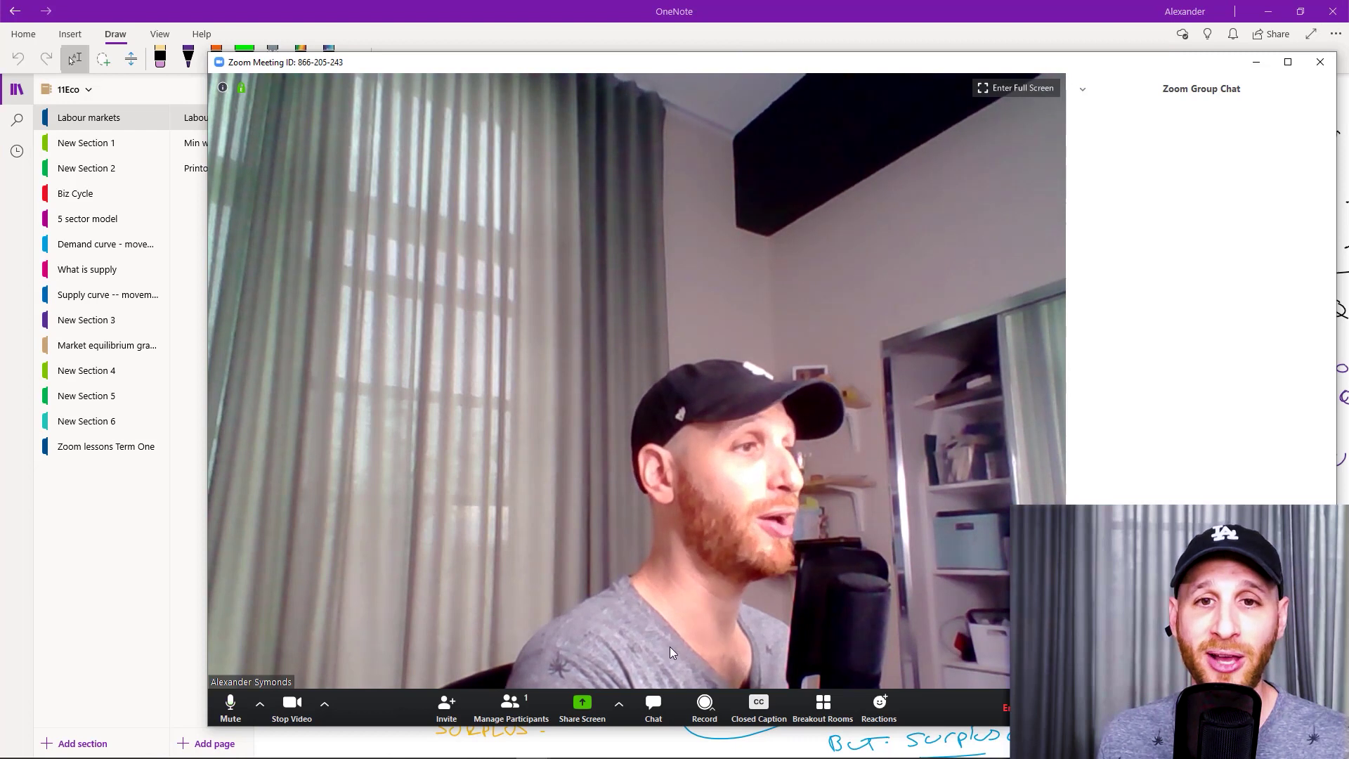
Share the 11Eco - OneNote window with the meeting participants
{"action": "left_click", "coordinate": [577, 702]}
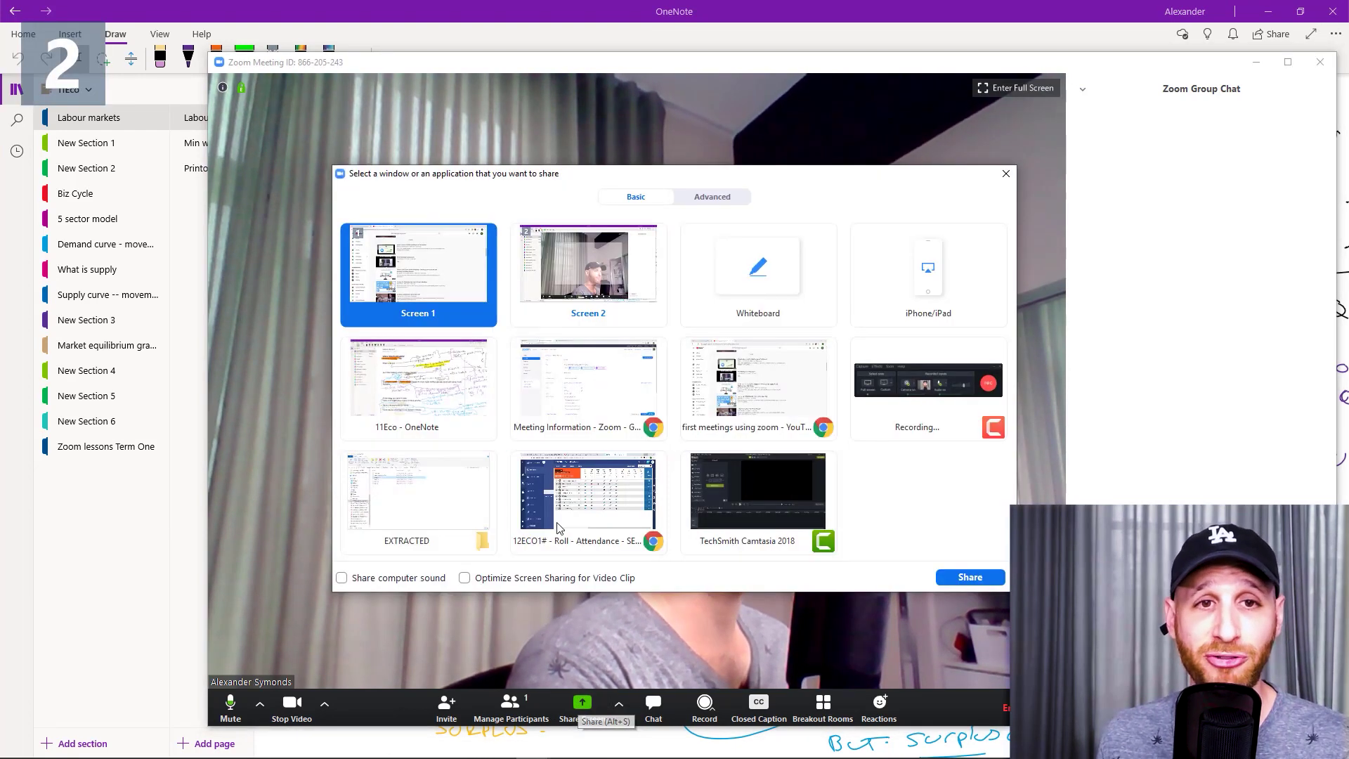
{"action": "left_click", "coordinate": [465, 396]}
{"action": "left_click", "coordinate": [998, 586]}
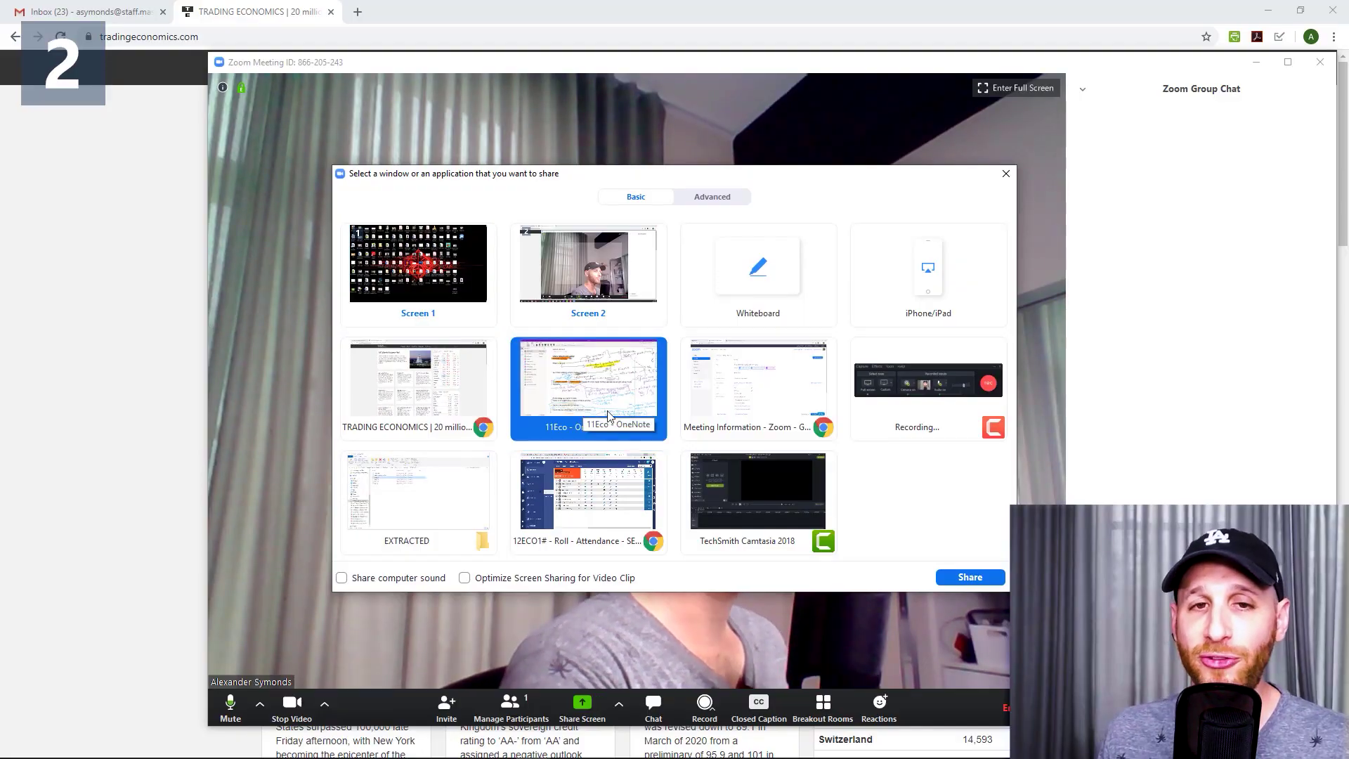
{"action": "left_click", "coordinate": [961, 573]}
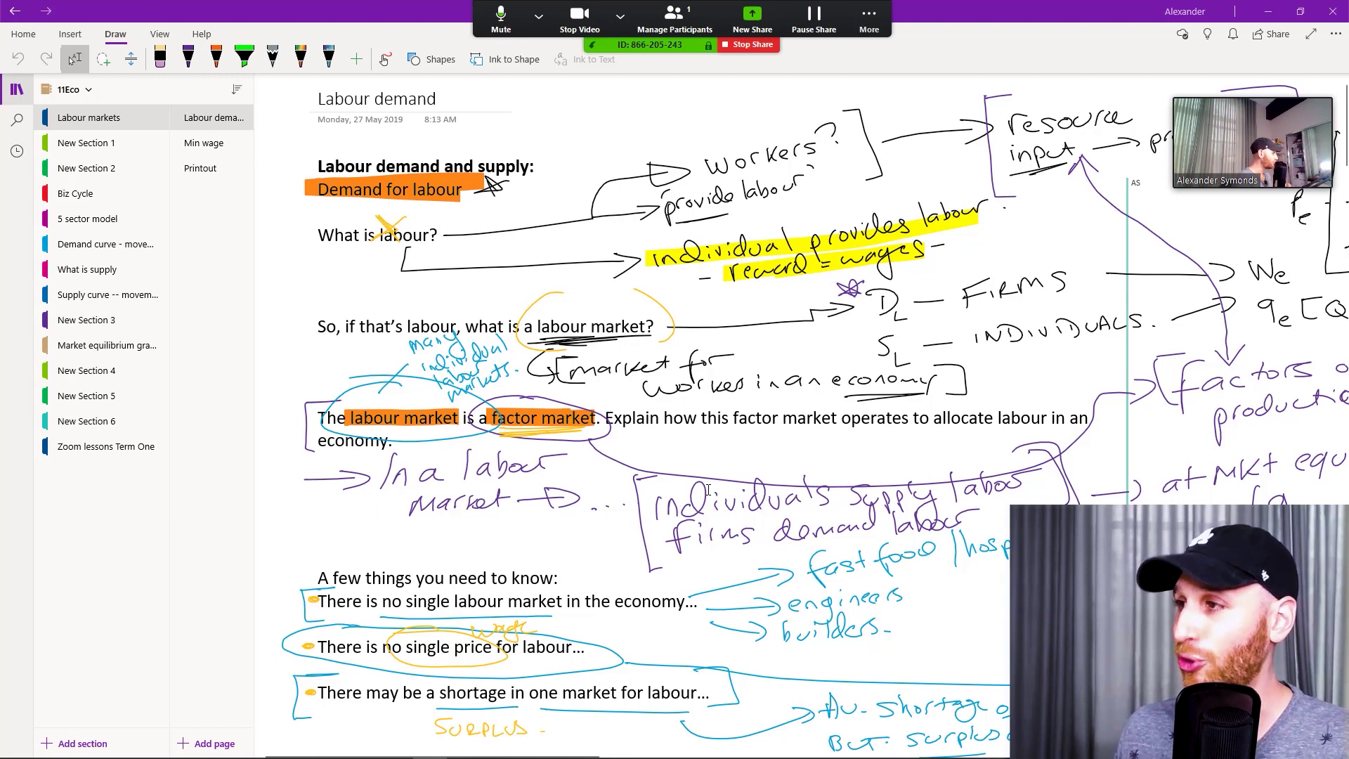
Switch the shared content from OneNote to the TRADING ECONOMICS browser window with a new share
{"action": "left_click", "coordinate": [748, 27]}
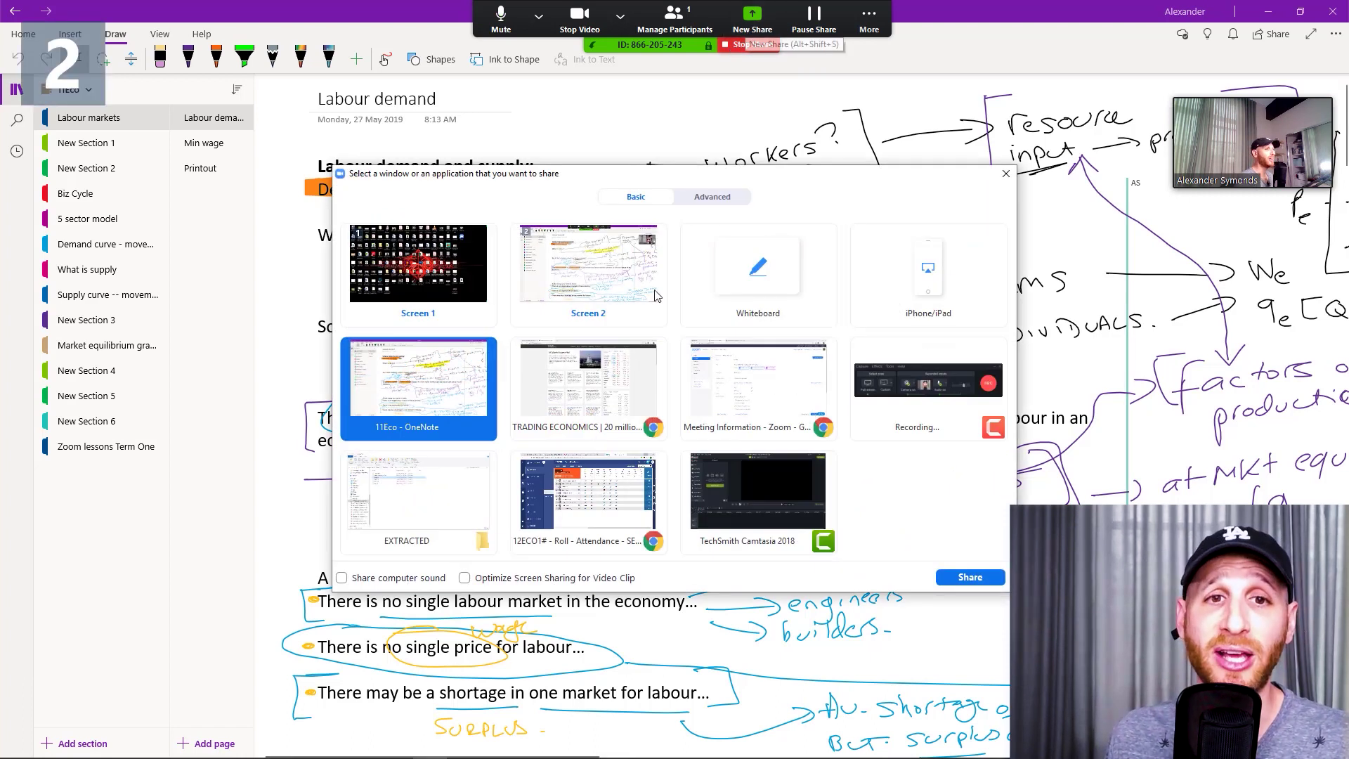
{"action": "left_click", "coordinate": [653, 416]}
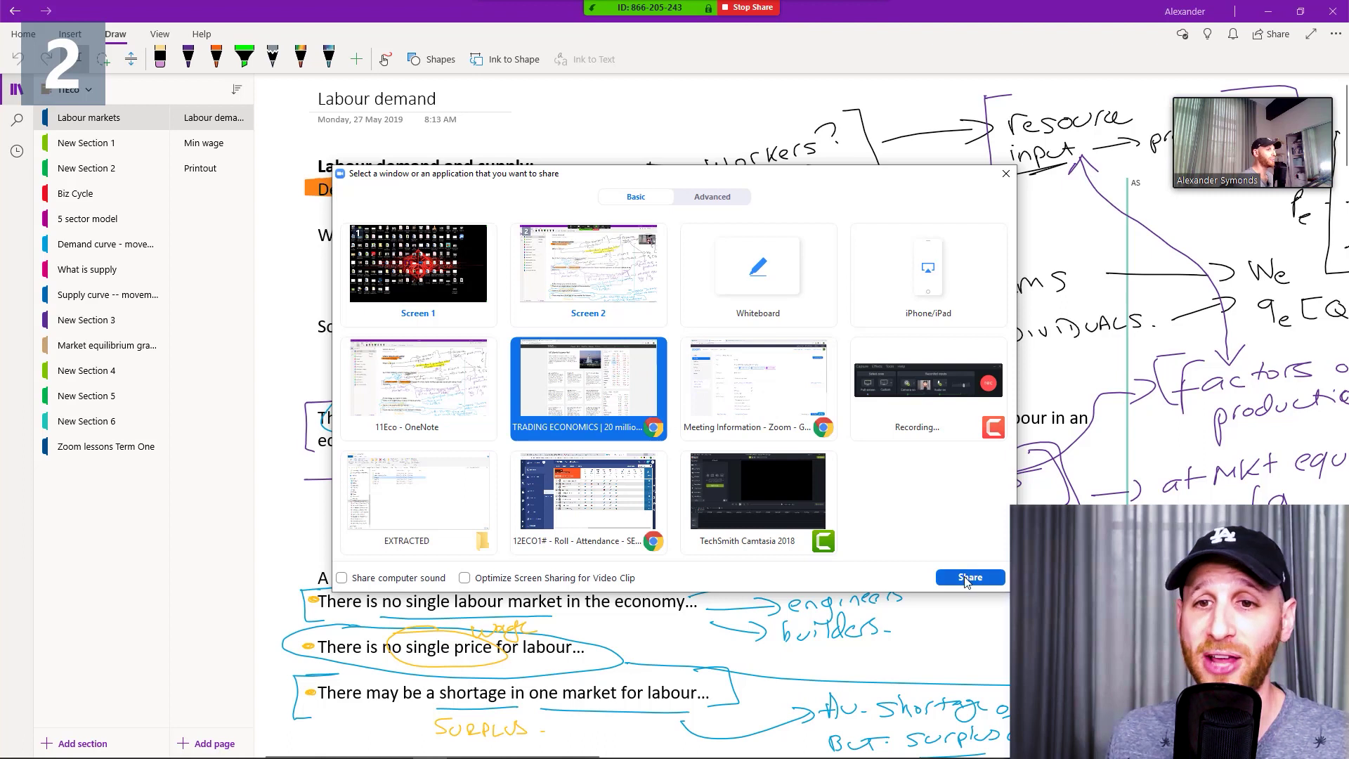
{"action": "left_click", "coordinate": [966, 579]}
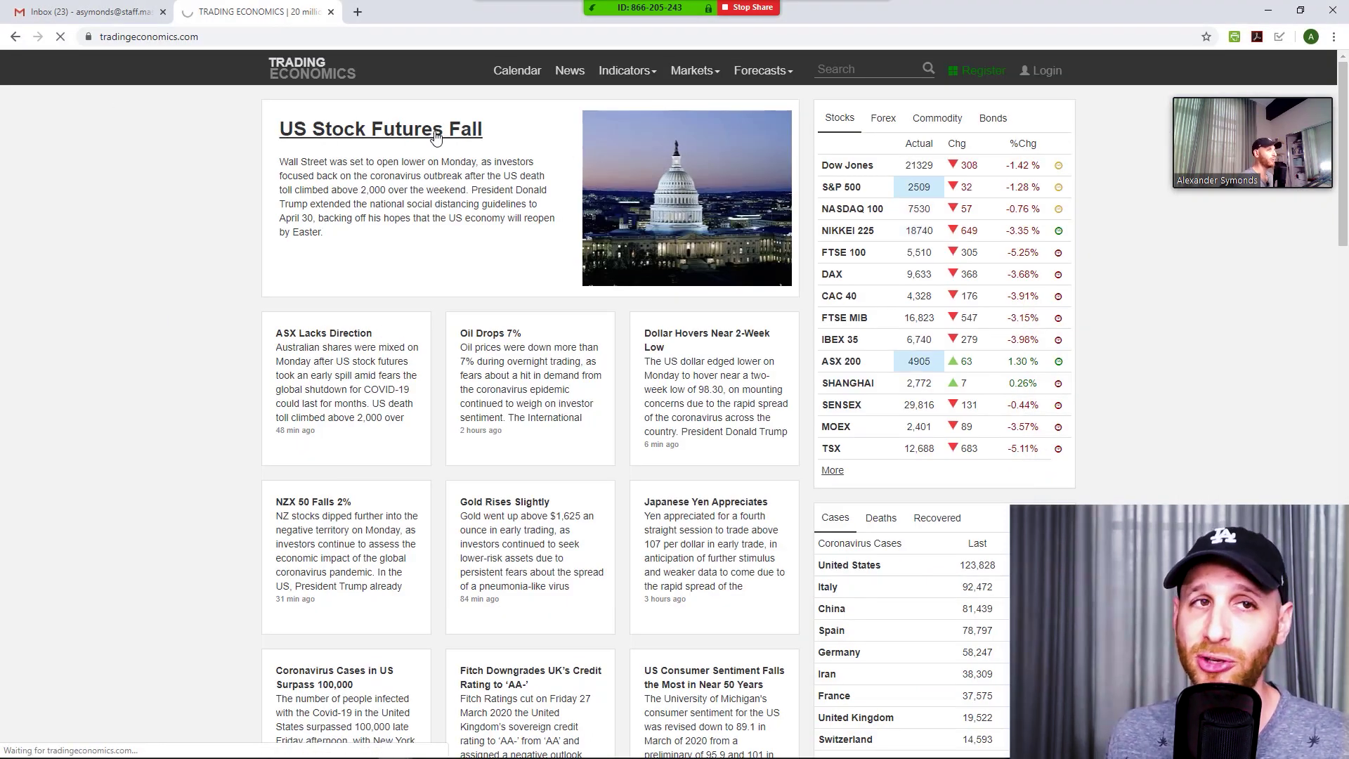
Look through the US Stock Futures Fall story's Week Ahead page in the shared browser window, and stop sharing
{"action": "scroll", "coordinate": [326, 445], "scroll_direction": "down", "scroll_amount": 8}
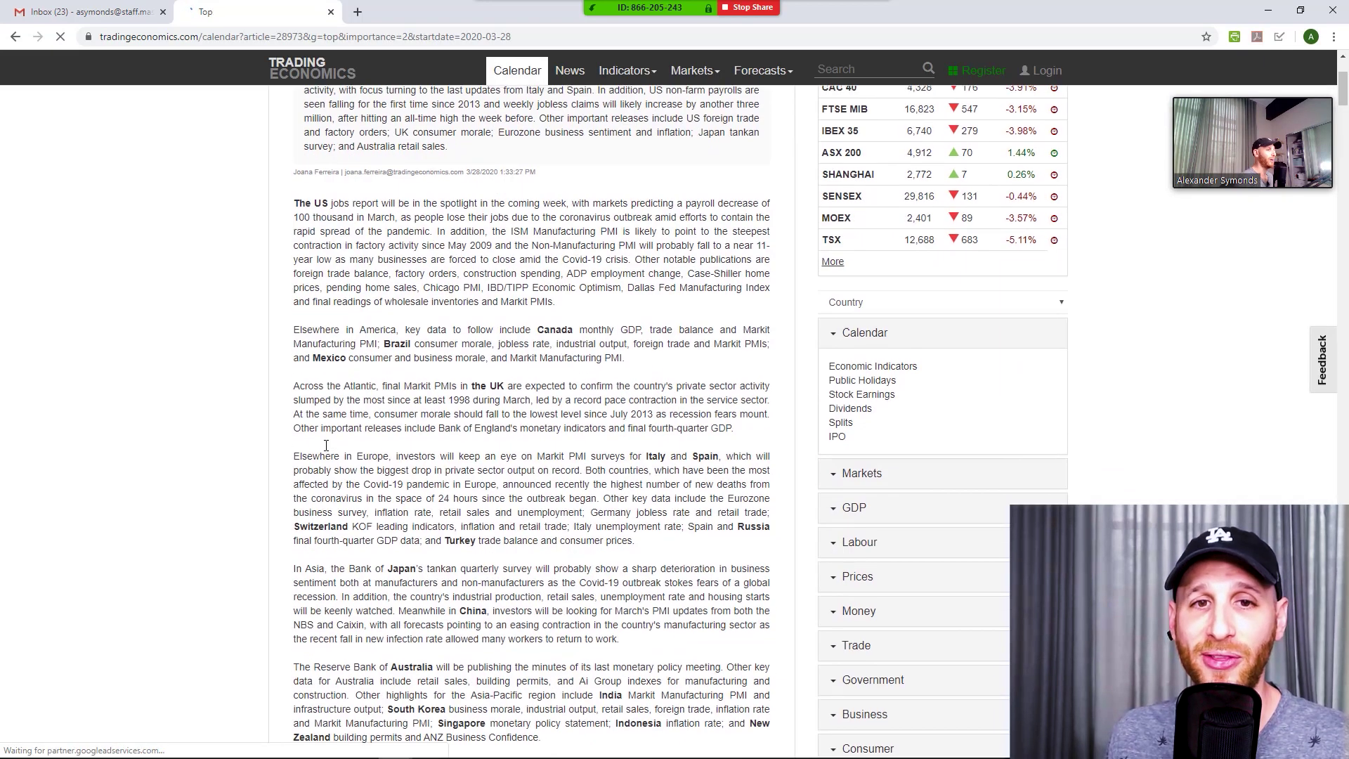
{"action": "scroll", "coordinate": [326, 445], "scroll_direction": "down", "scroll_amount": 5}
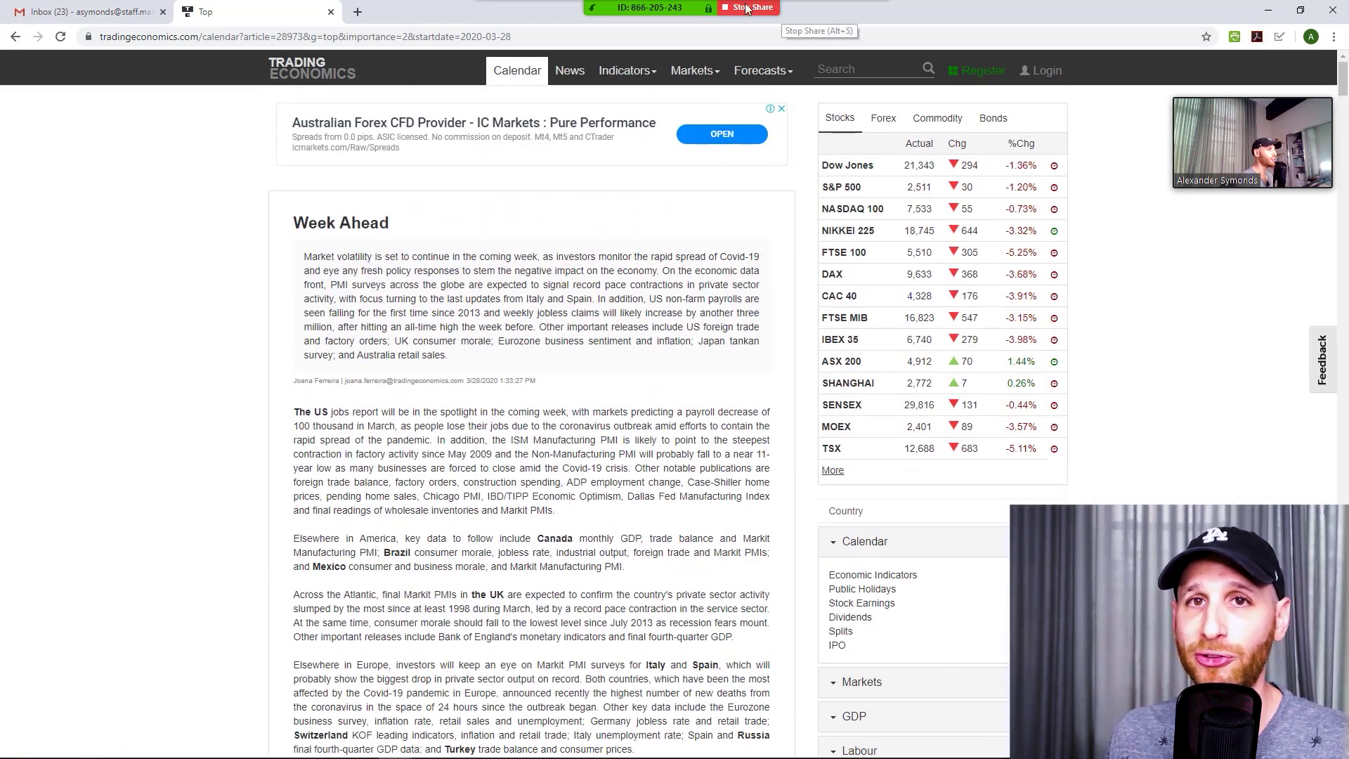
{"action": "left_click", "coordinate": [747, 8]}
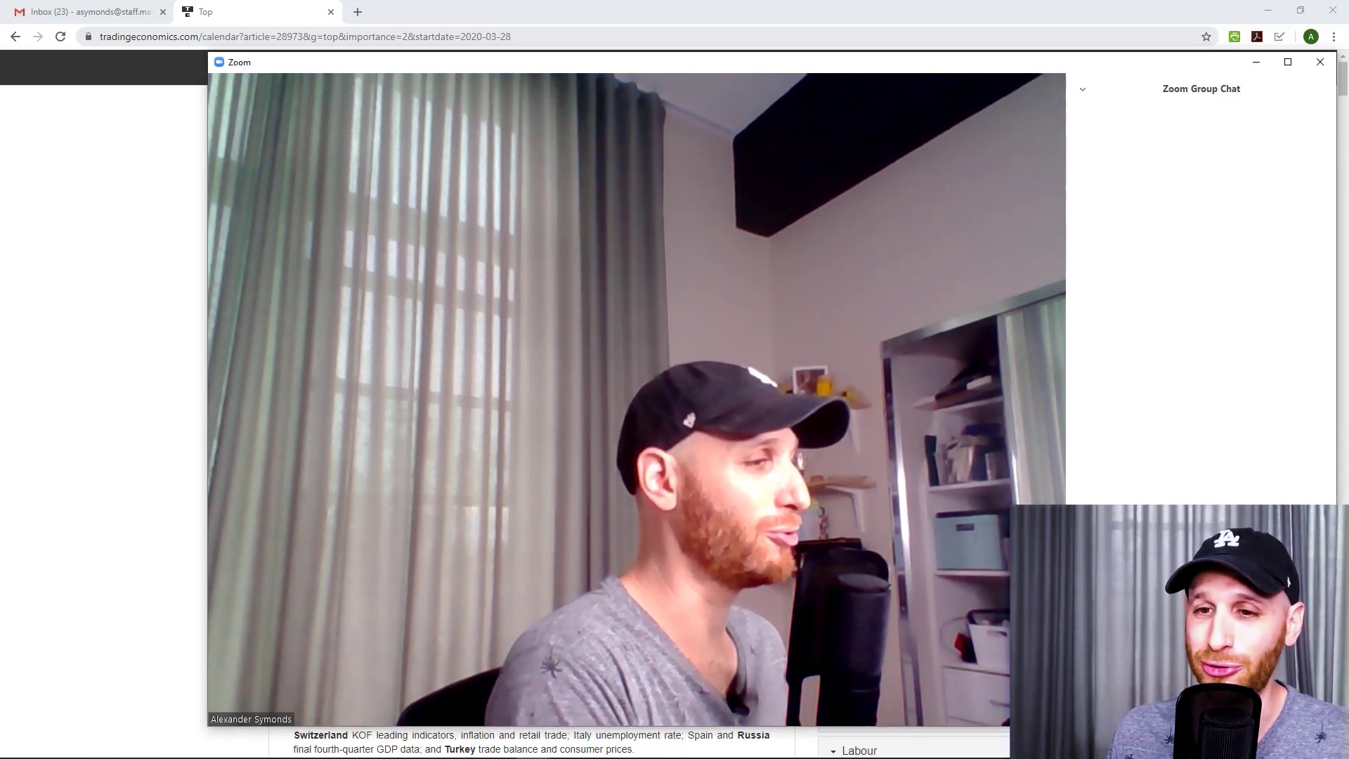
Record the meeting on this computer, and pause and resume the recording
{"action": "mouse_move", "coordinate": [582, 725]}
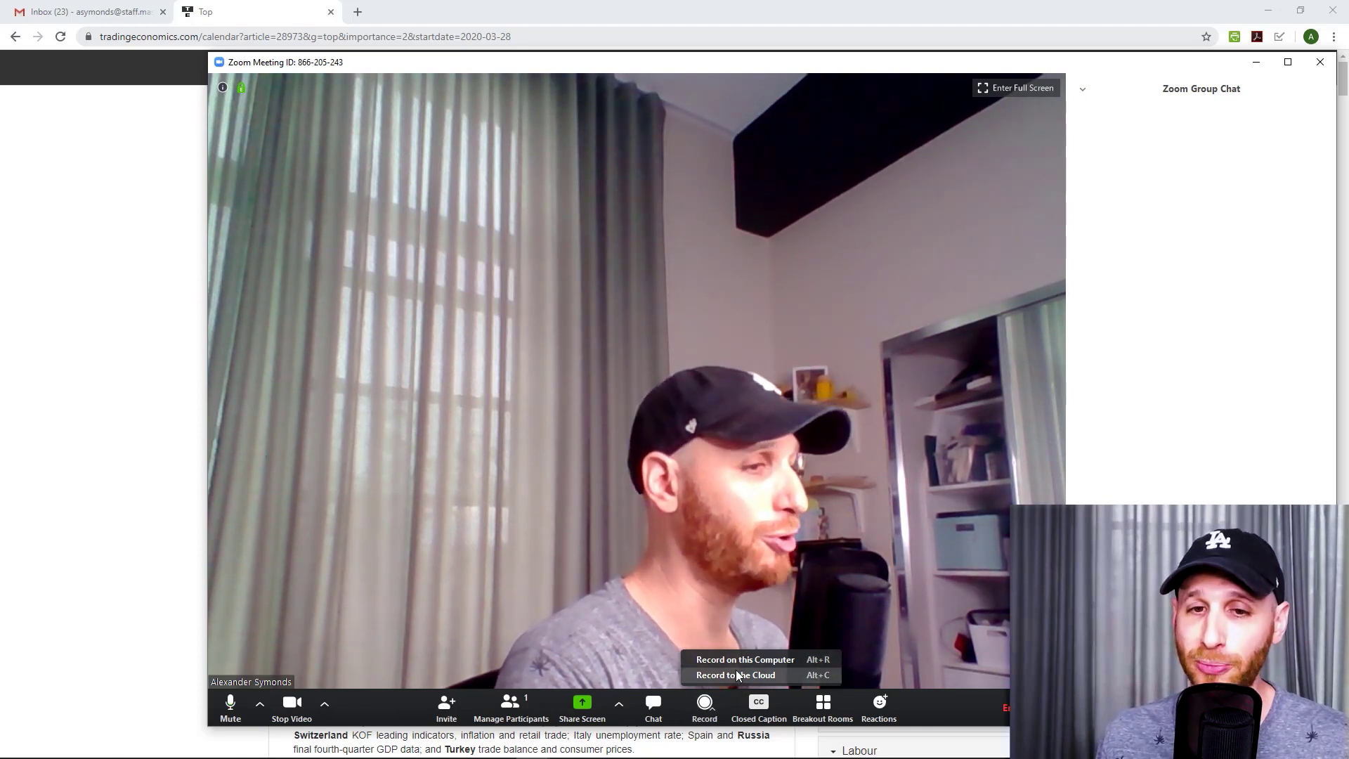
{"action": "left_click", "coordinate": [741, 659]}
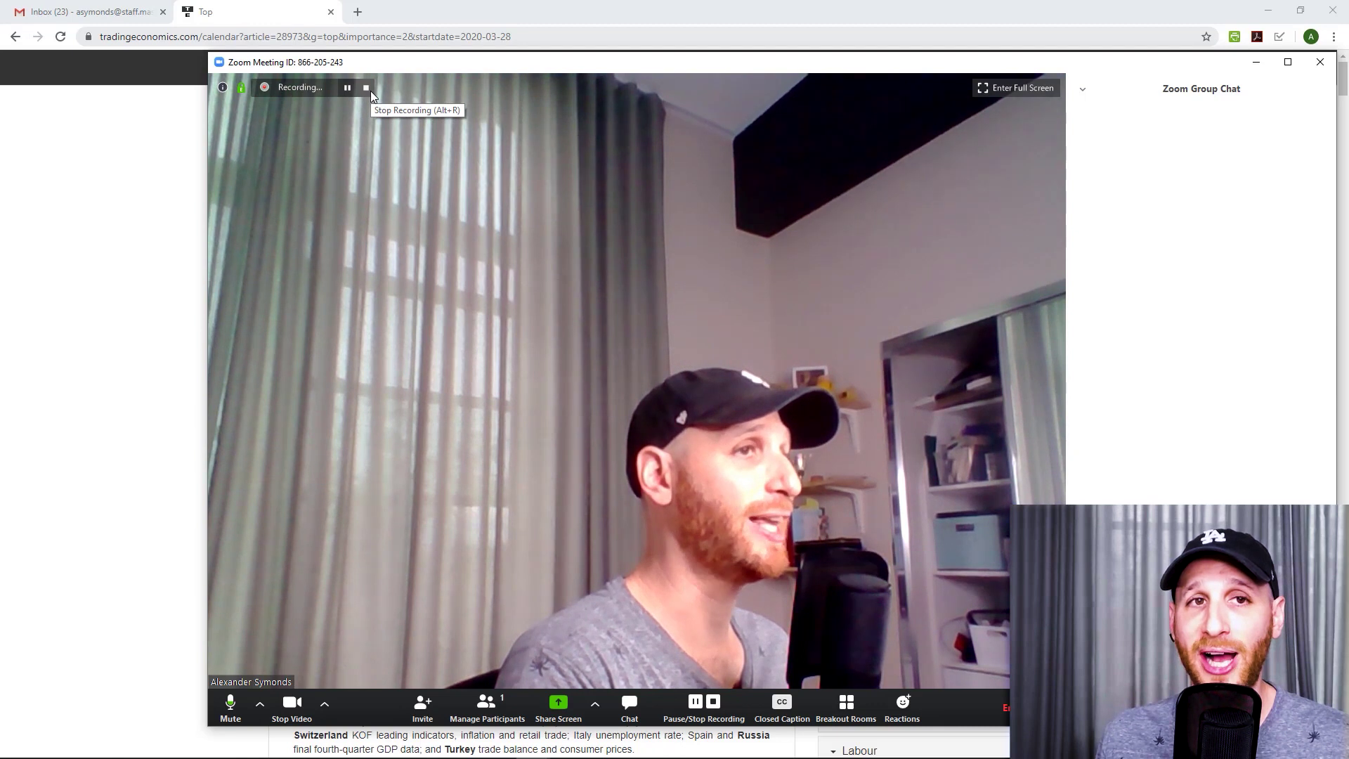
{"action": "left_click", "coordinate": [346, 88]}
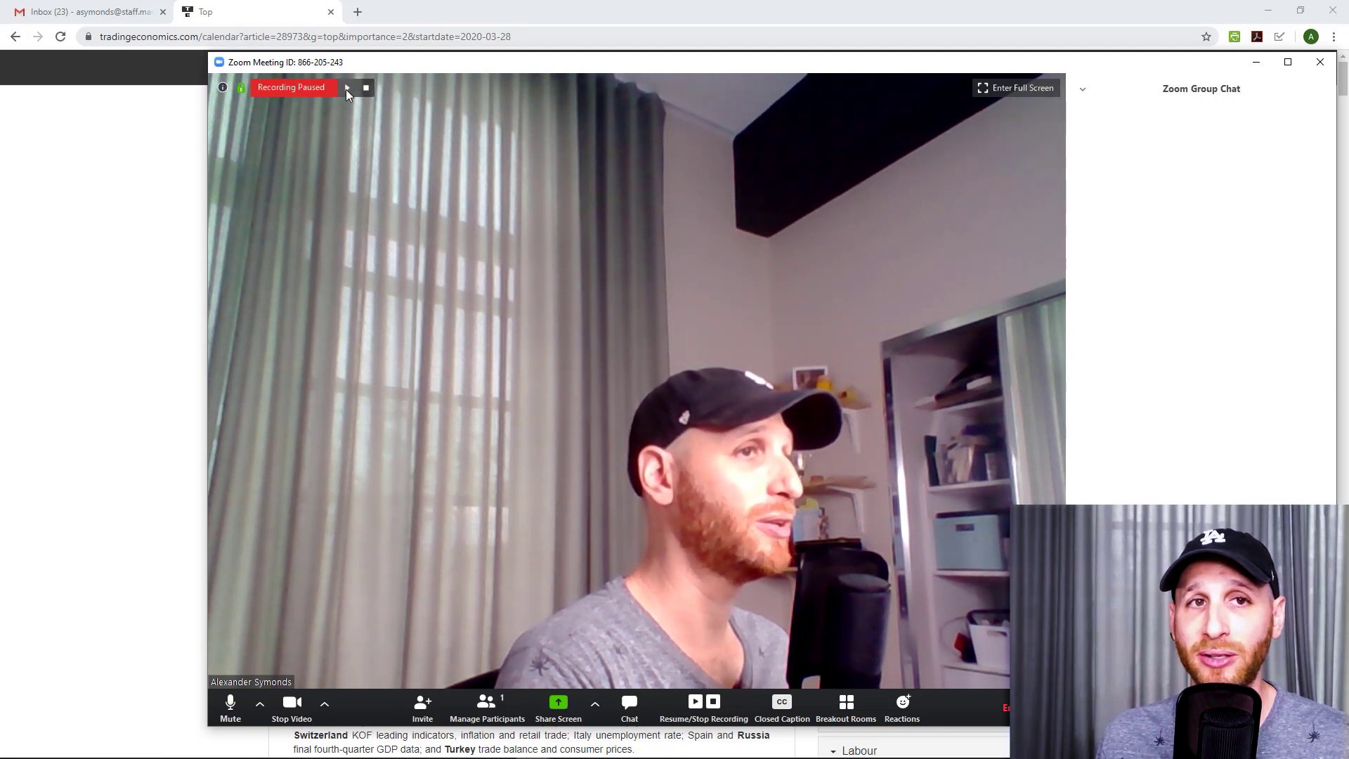
{"action": "left_click", "coordinate": [346, 88]}
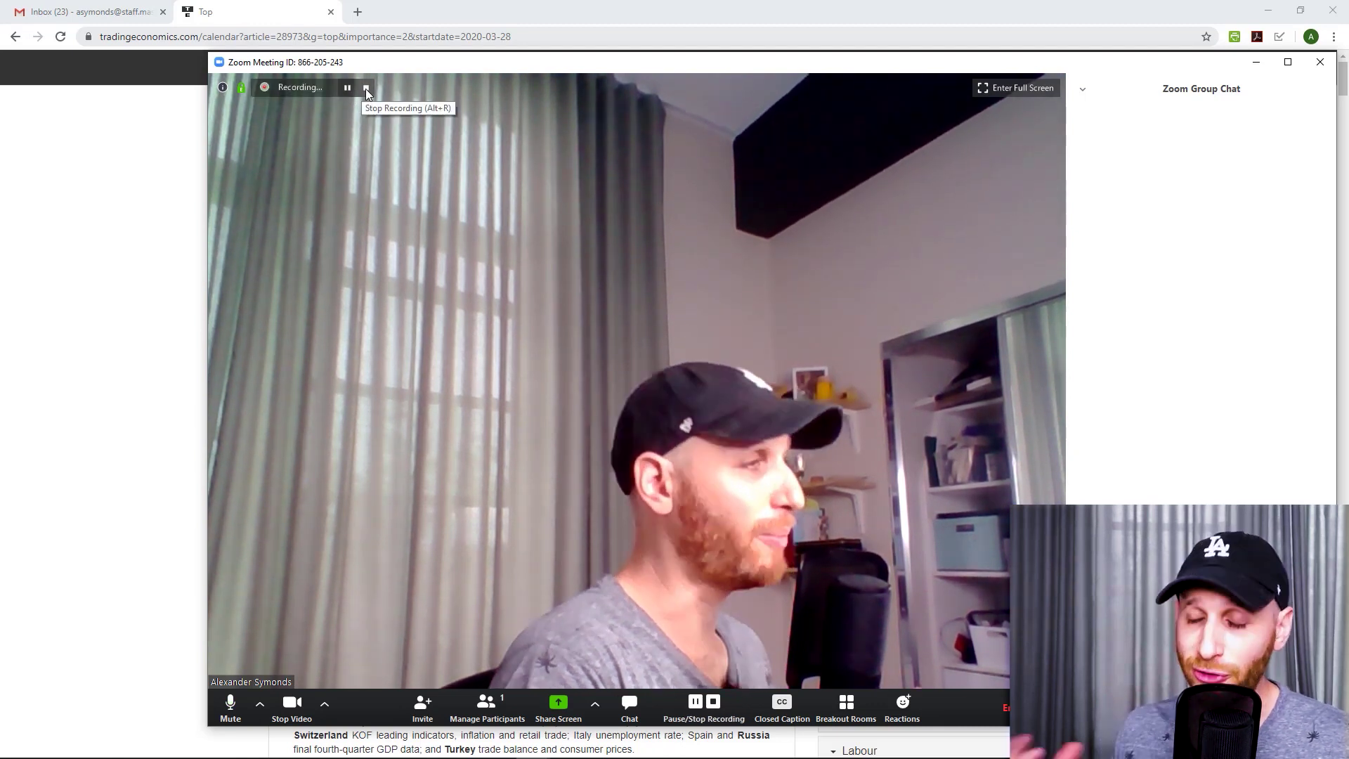
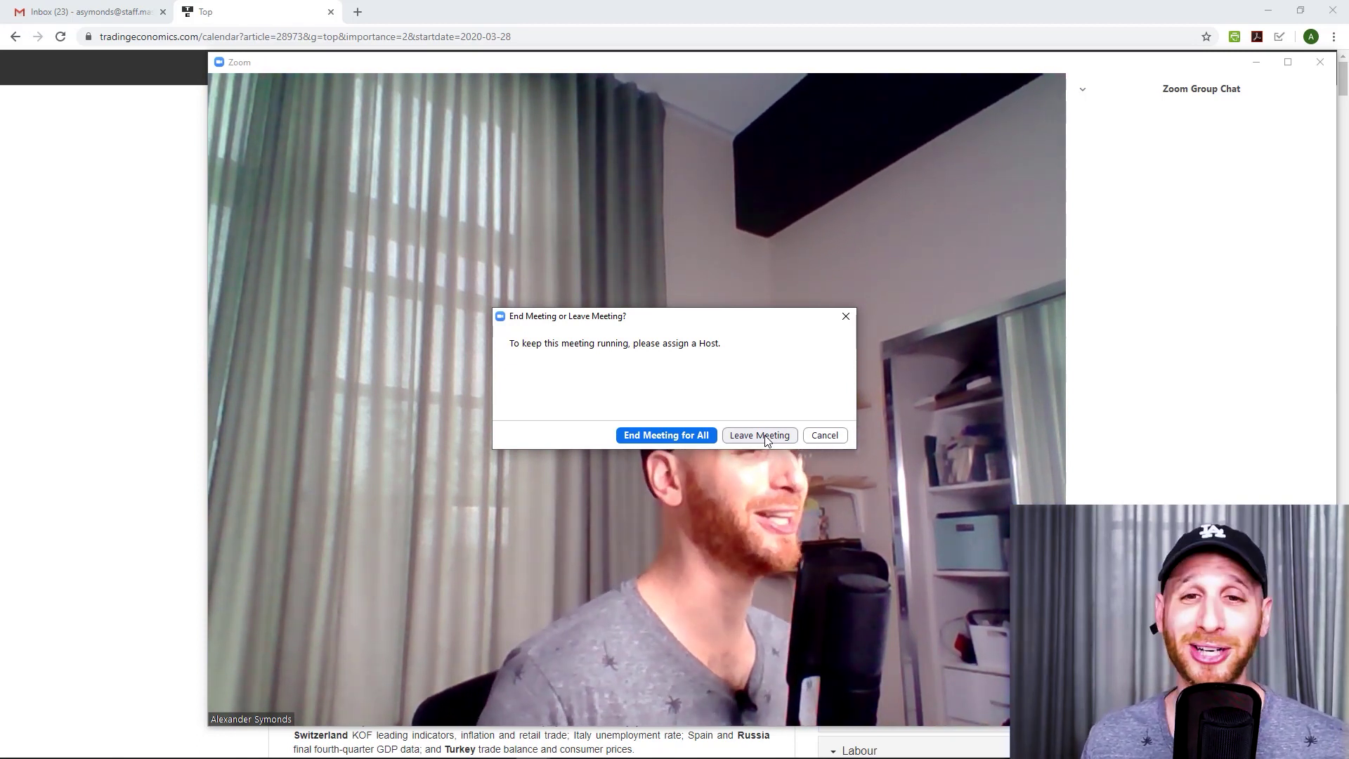
End the meeting for all participants and move the recording's folder window aside
{"action": "left_click", "coordinate": [697, 439]}
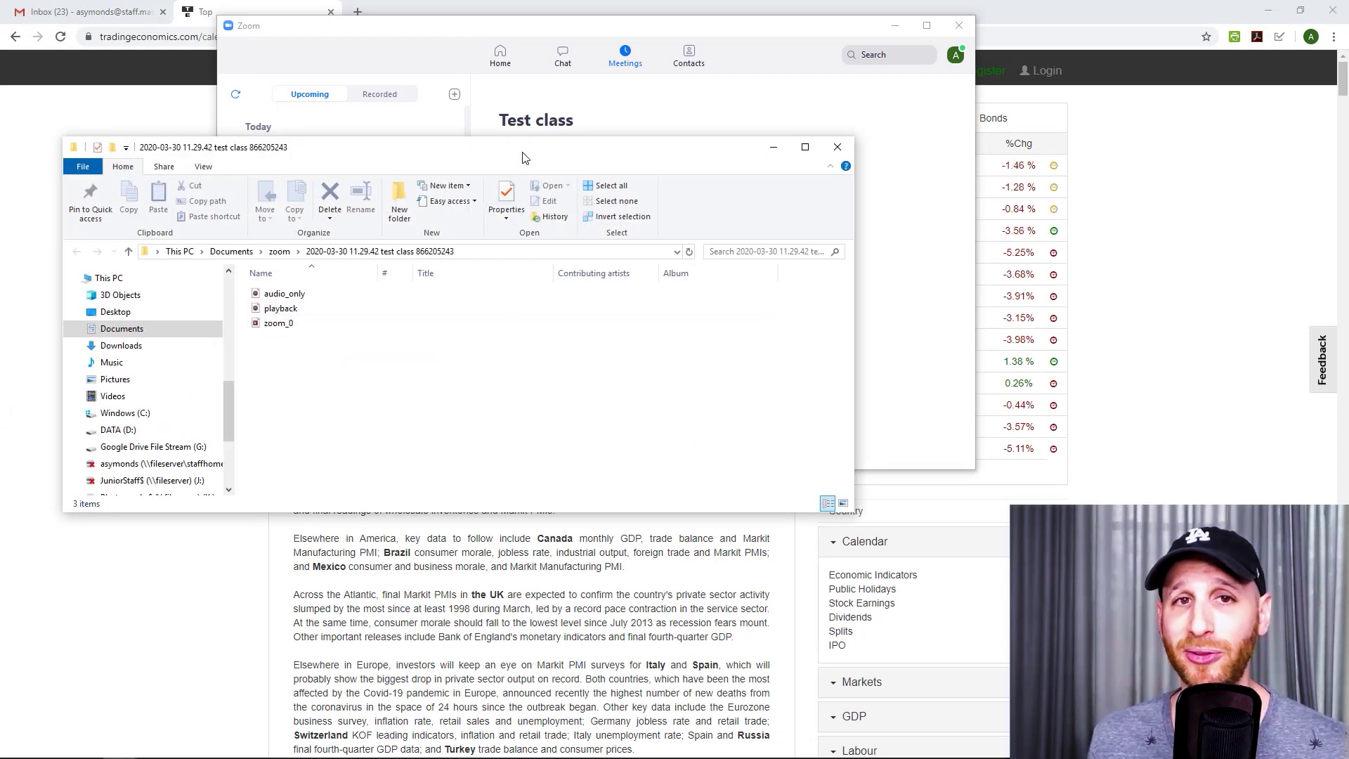
{"action": "left_click_drag", "start_coordinate": [522, 156], "coordinate": [759, 111]}
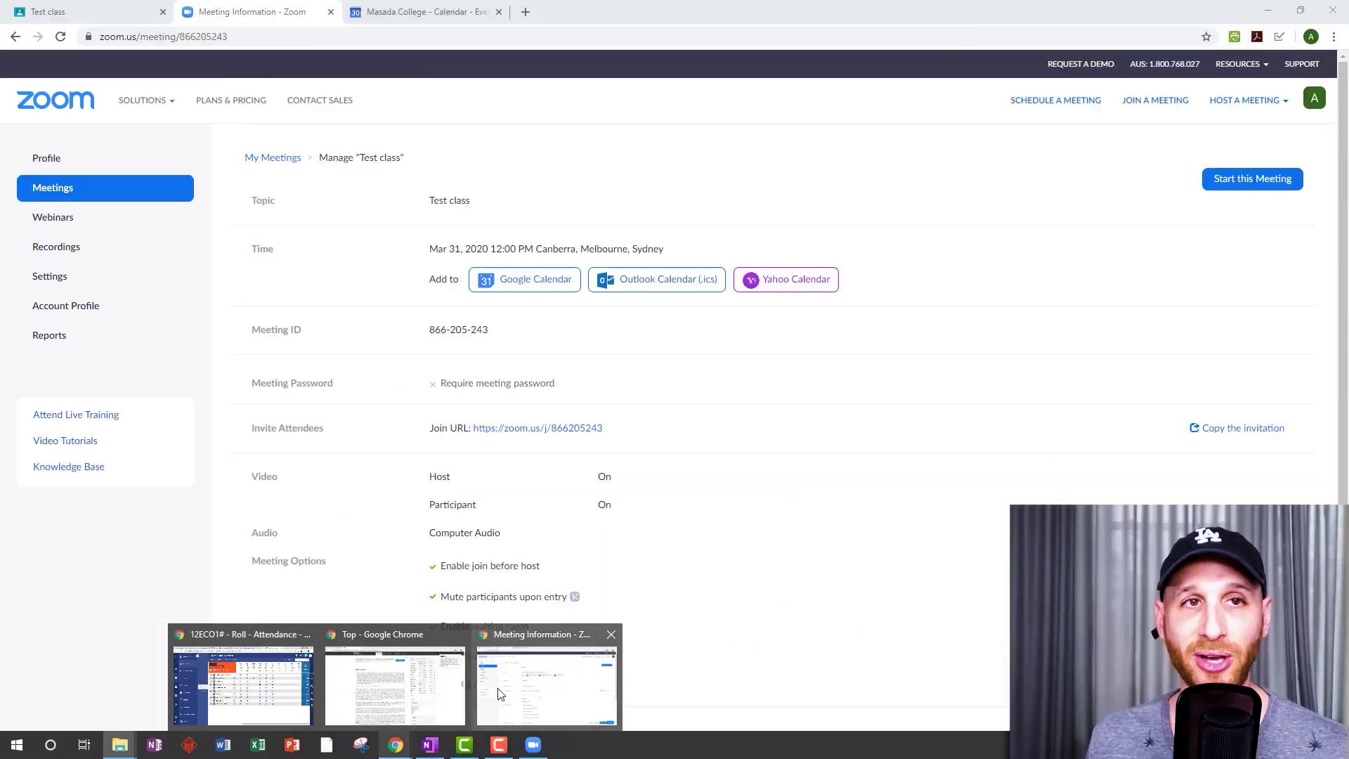
Switch to Google Classroom in the browser and open the 11Economics 2 class
{"action": "left_click", "coordinate": [500, 693]}
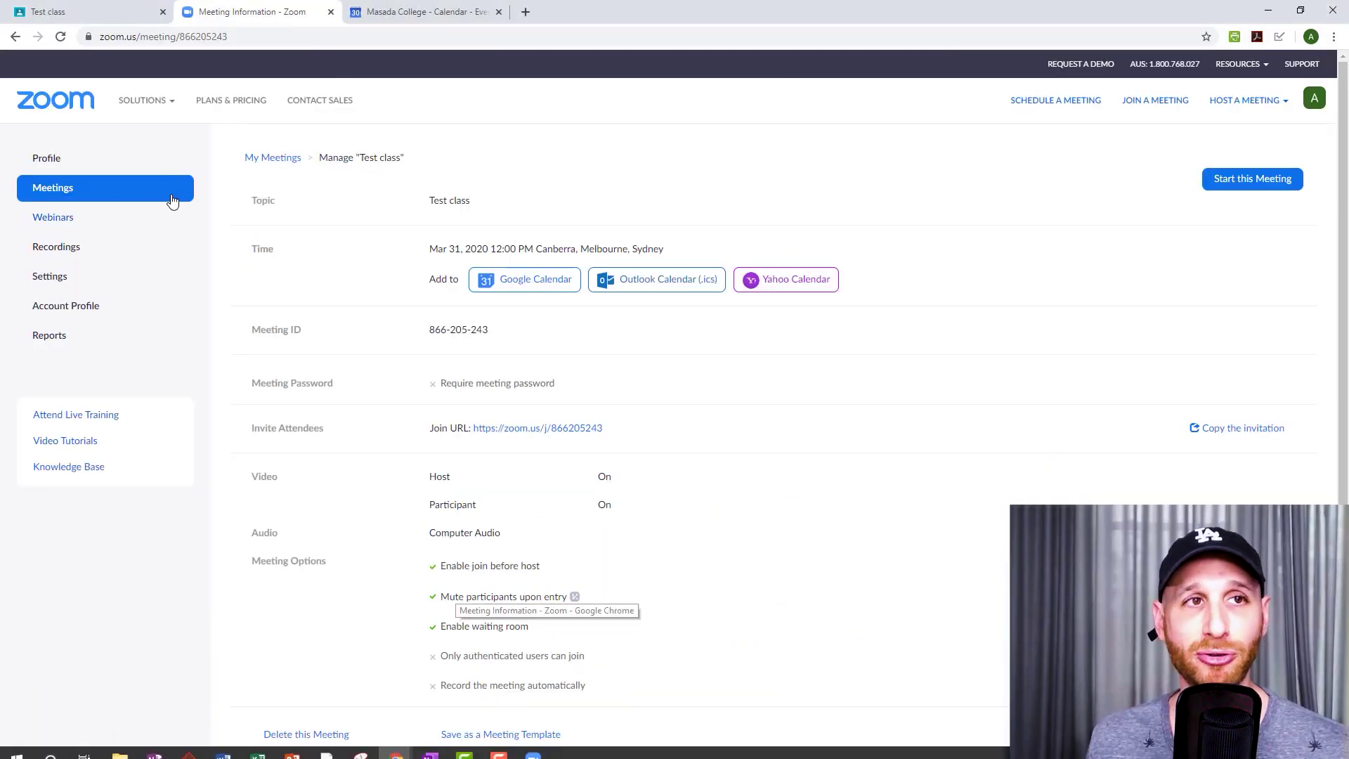
{"action": "left_click", "coordinate": [63, 12]}
{"action": "left_click", "coordinate": [25, 72]}
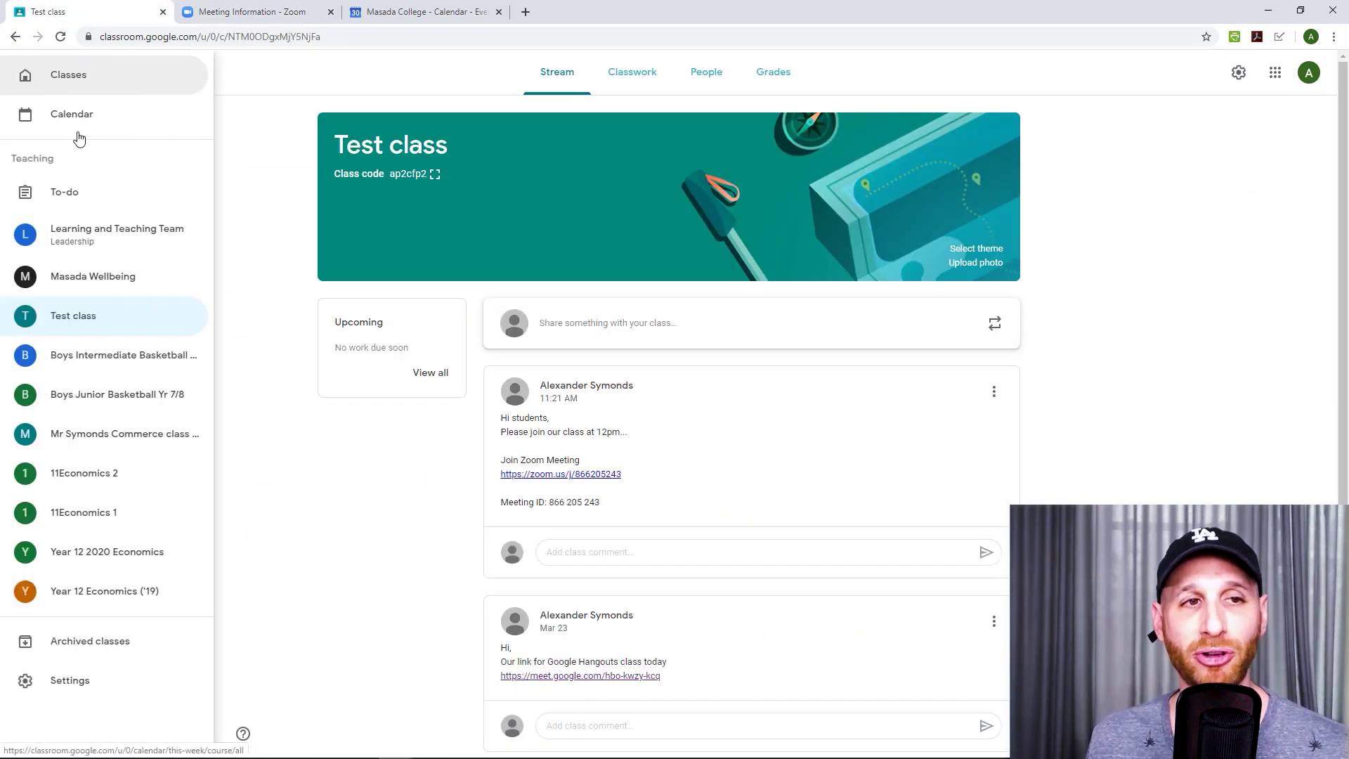
{"action": "left_click", "coordinate": [111, 482]}
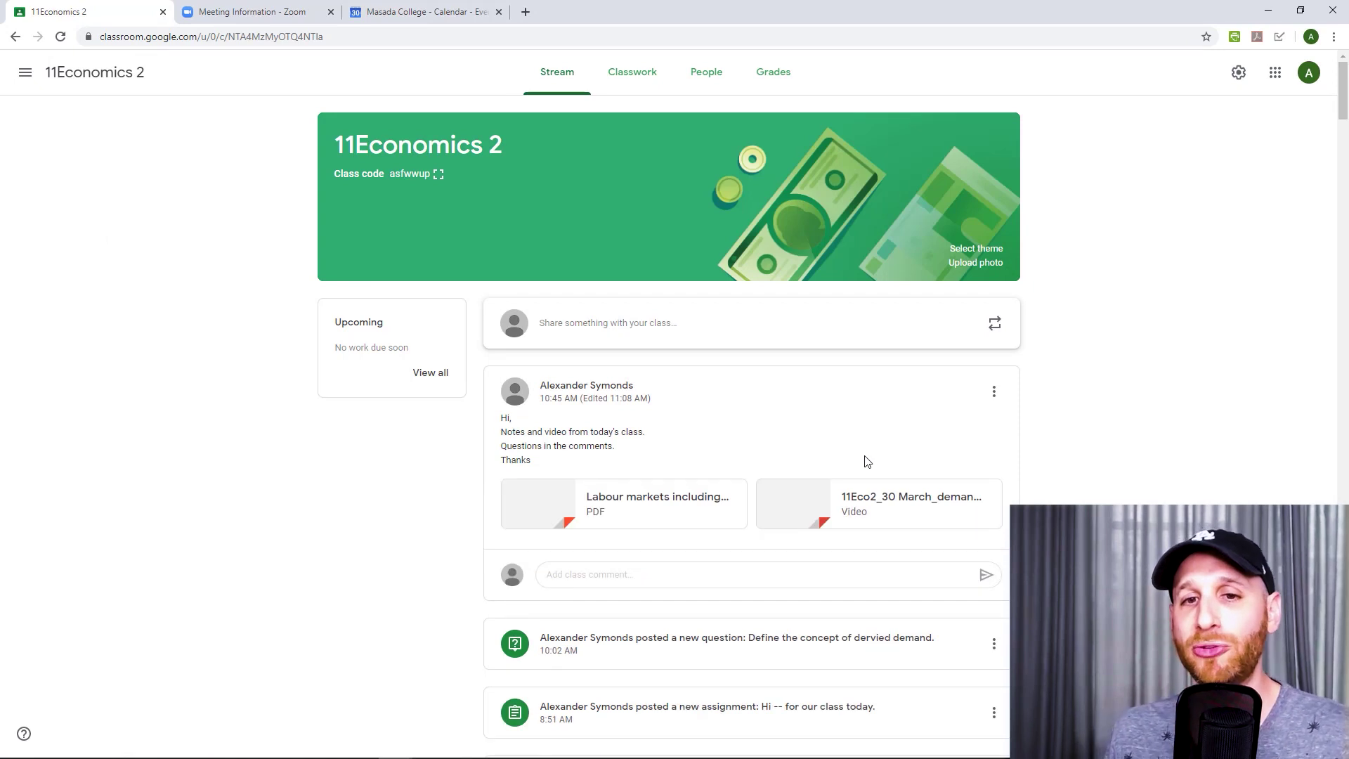
Find the morning's Zoom link post in the class stream and highlight its Join Zoom Meeting text and link
{"action": "scroll", "coordinate": [548, 431], "scroll_direction": "down", "scroll_amount": 5}
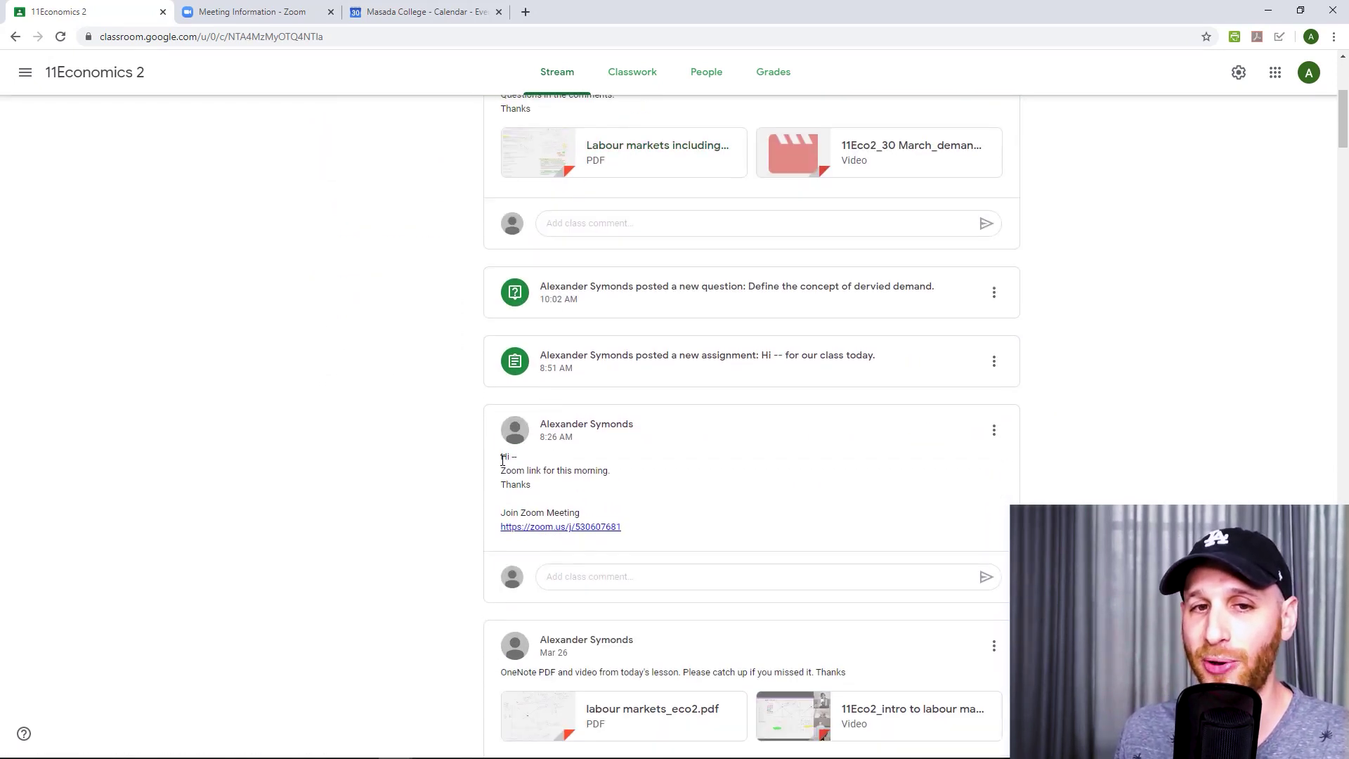
{"action": "left_click_drag", "start_coordinate": [588, 471], "coordinate": [595, 491]}
{"action": "left_click_drag", "start_coordinate": [504, 510], "coordinate": [645, 527]}
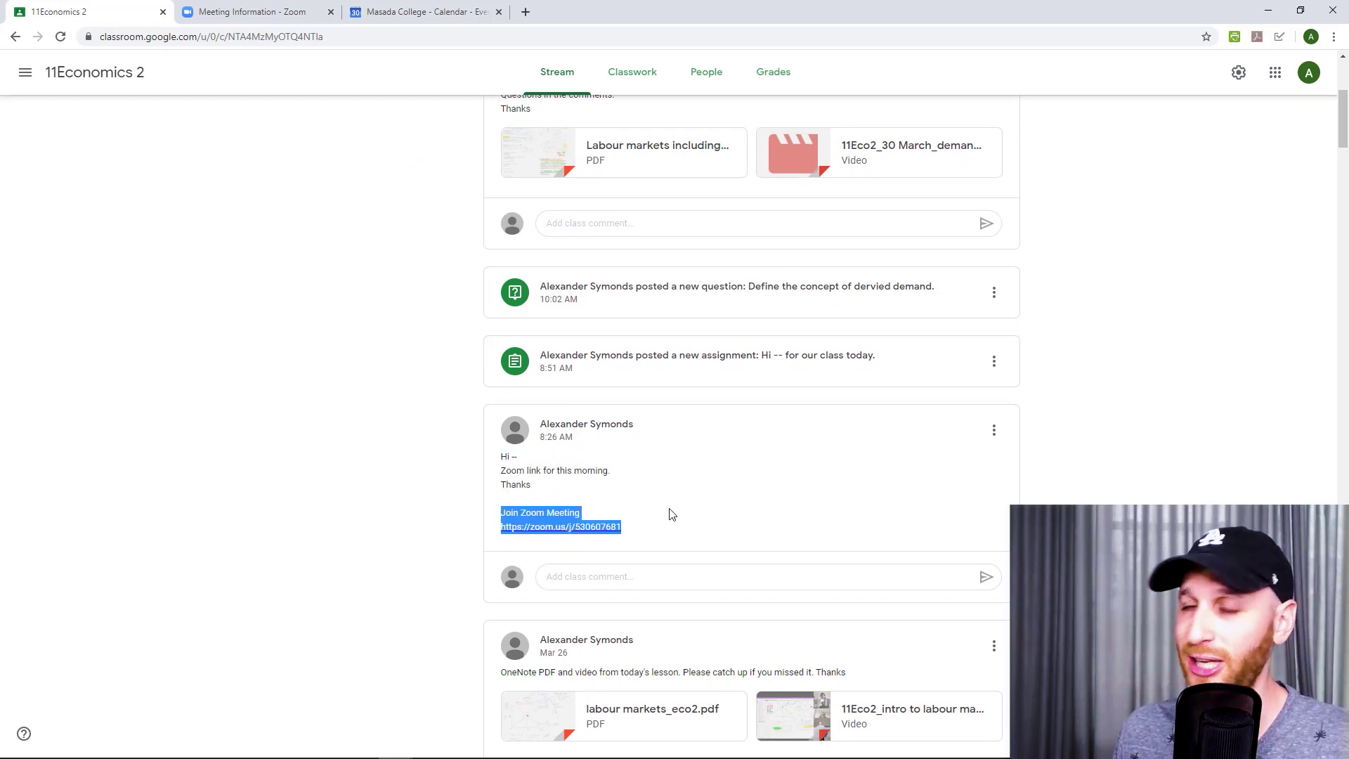
{"action": "scroll", "coordinate": [669, 514], "scroll_direction": "up", "scroll_amount": 3}
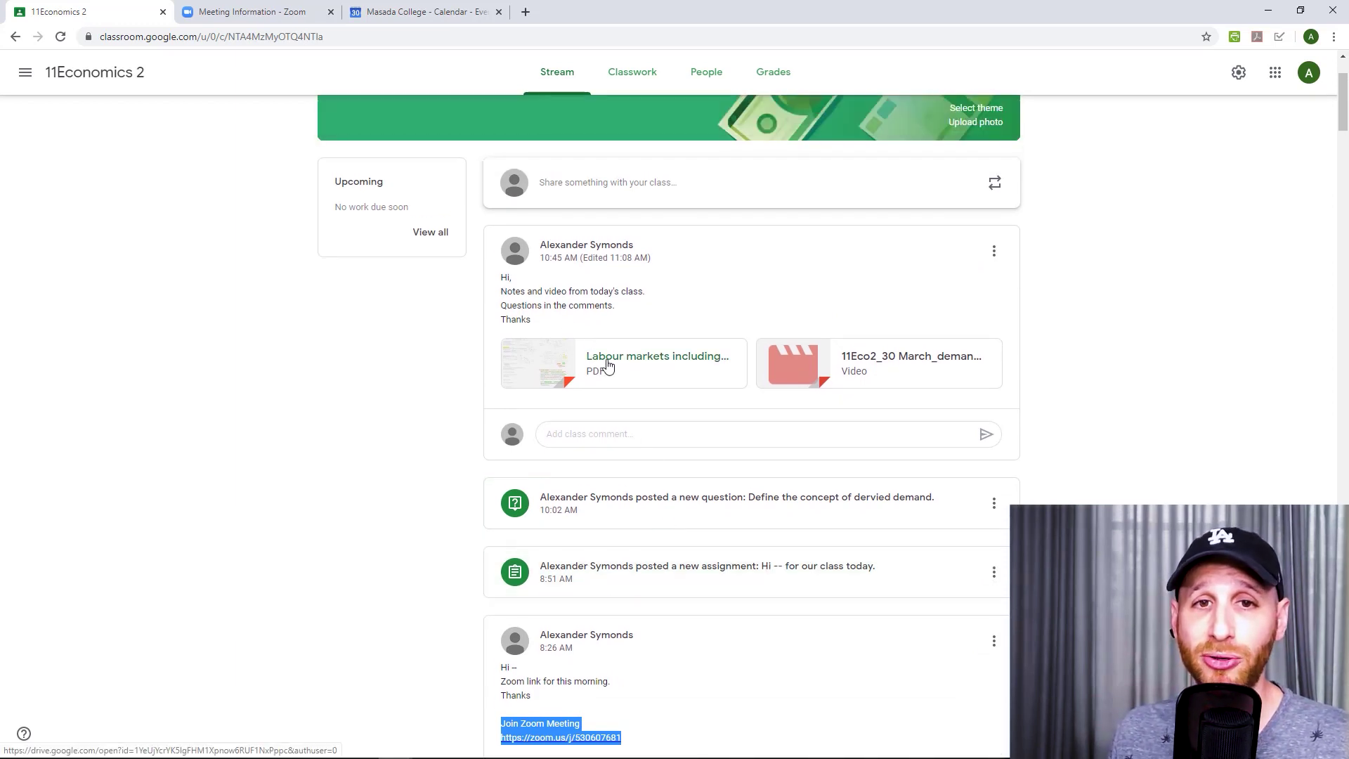
Preview the Labour markets PDF from the latest class post, close it, and open the 11Eco2_30 March video attachment
{"action": "left_click", "coordinate": [607, 366]}
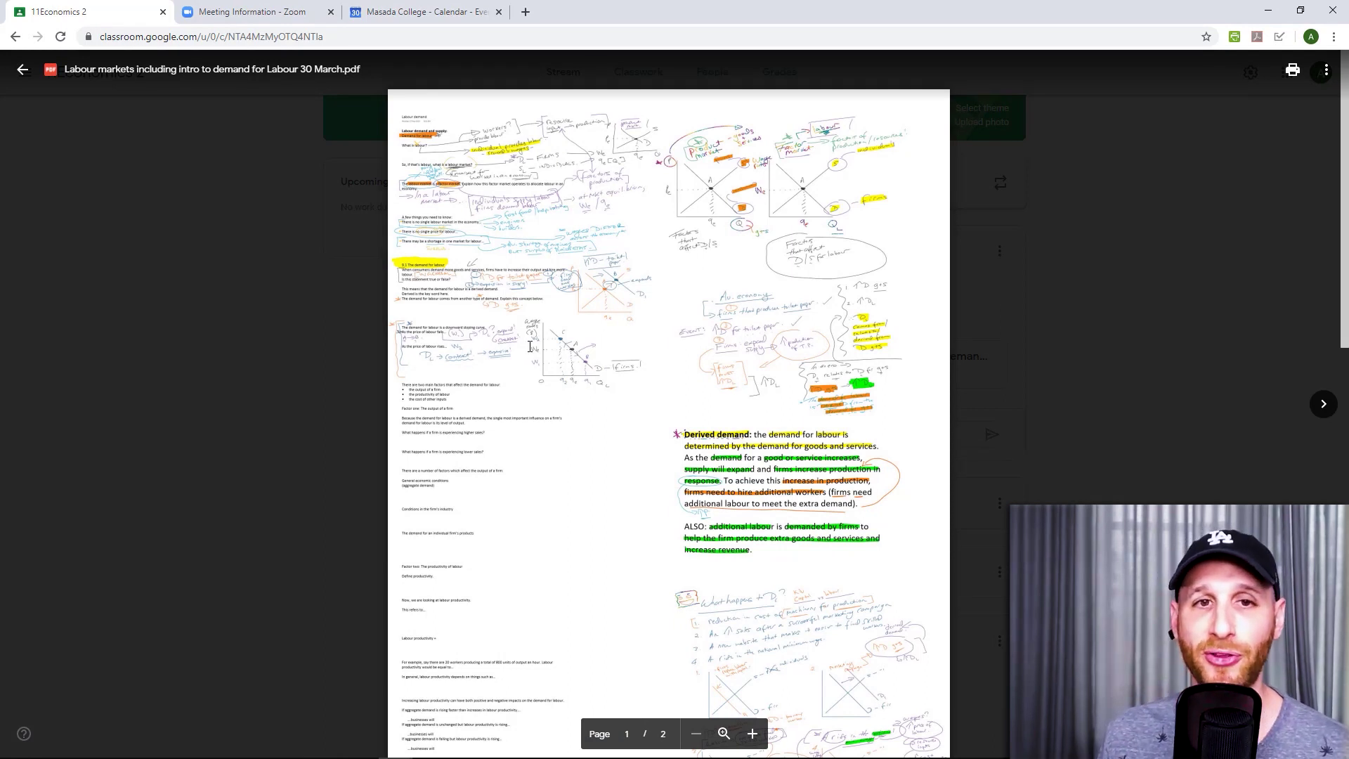
{"action": "scroll", "coordinate": [530, 347], "scroll_direction": "down", "scroll_amount": 7}
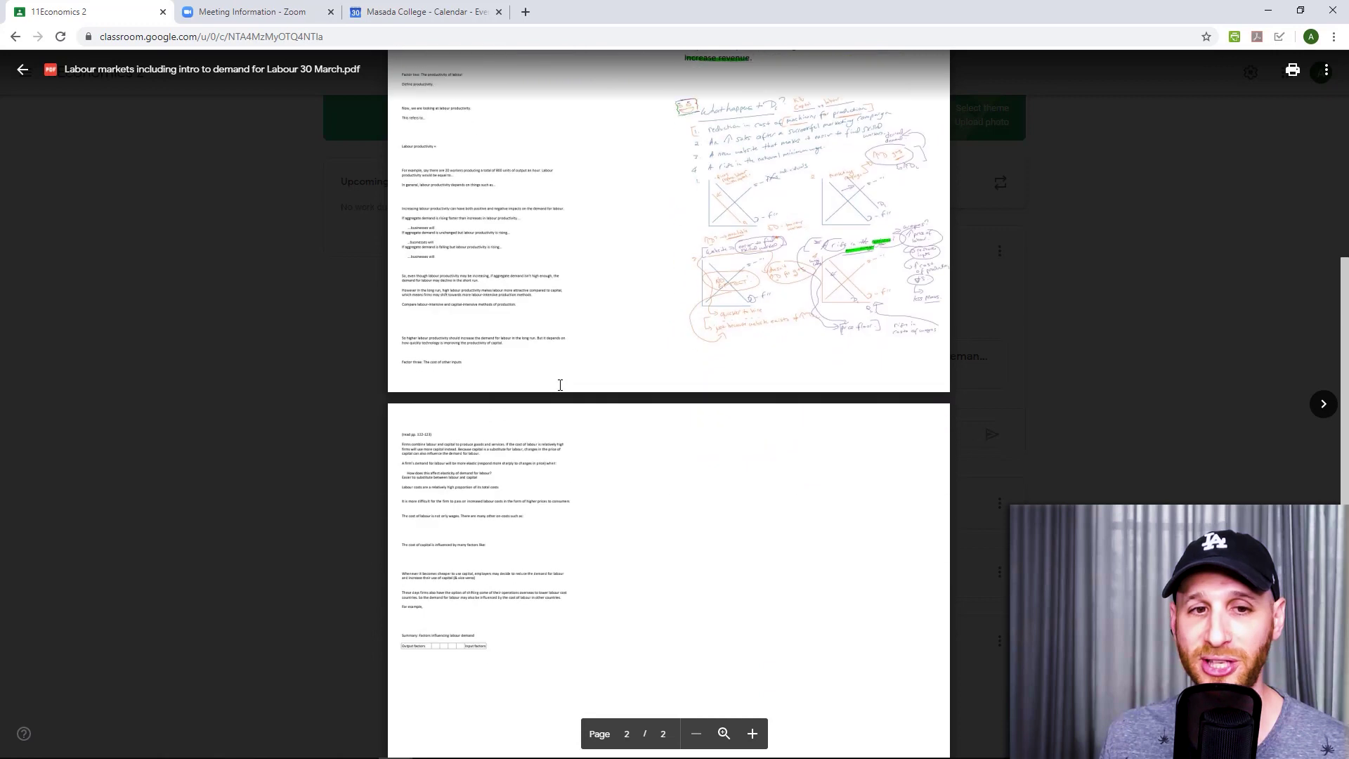
{"action": "scroll", "coordinate": [560, 384], "scroll_direction": "up", "scroll_amount": 5}
{"action": "left_click", "coordinate": [220, 419]}
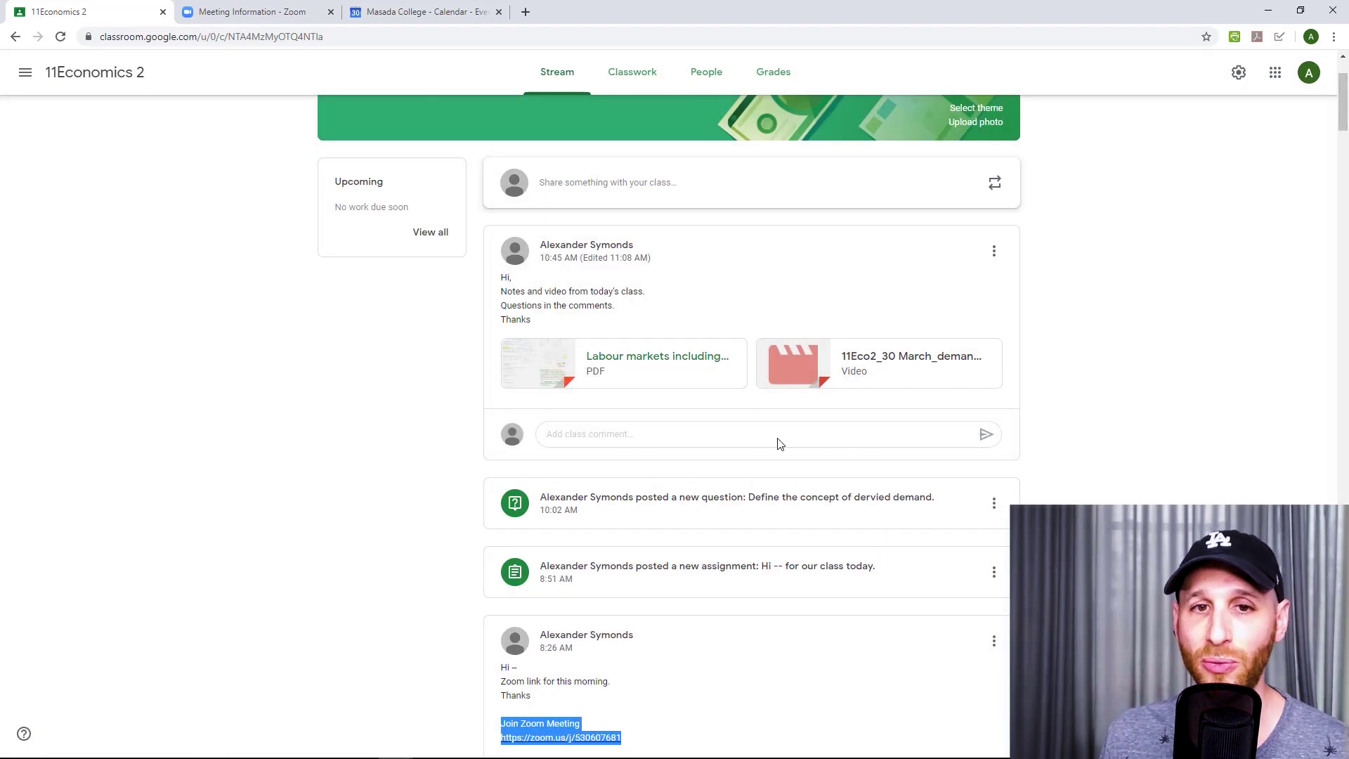
{"action": "left_click", "coordinate": [912, 376]}
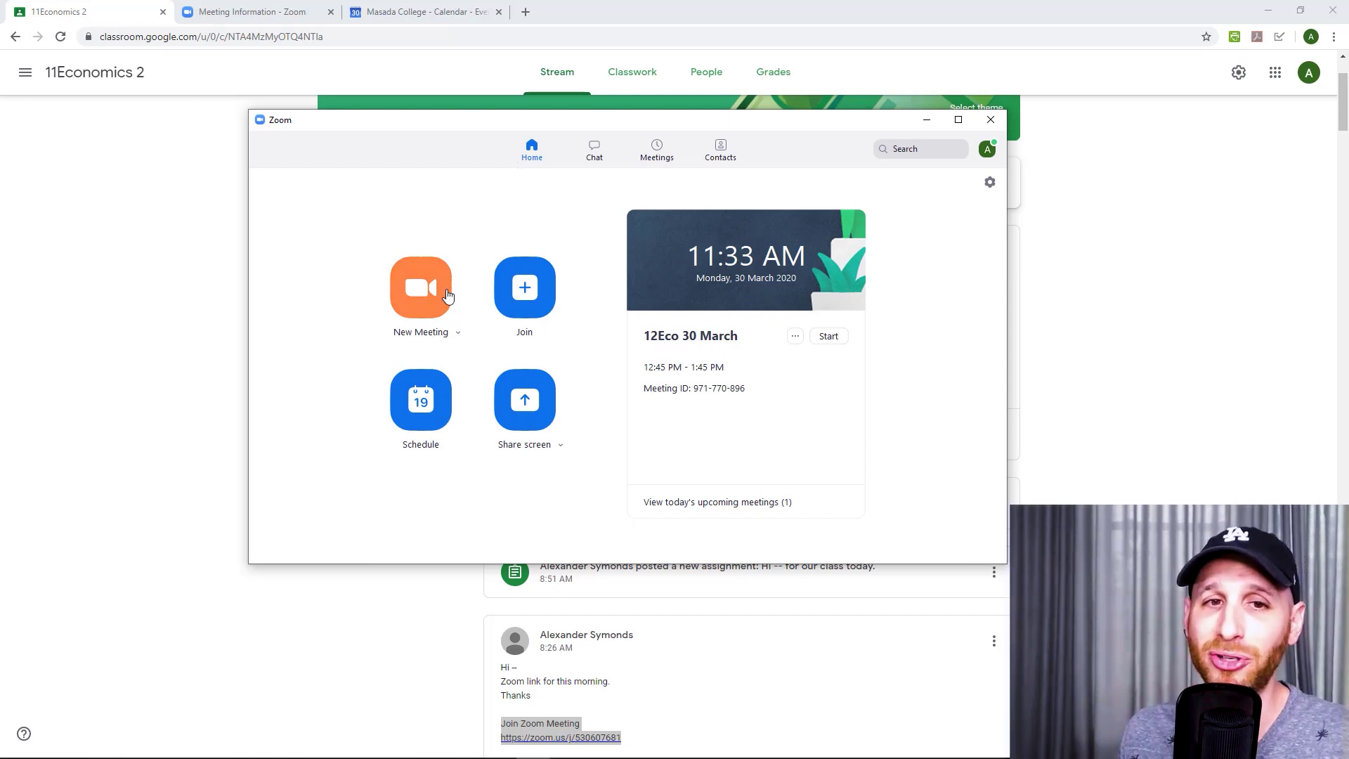
View the Schedule Meeting form in the Zoom desktop app and close it without scheduling anything
{"action": "left_click", "coordinate": [425, 391]}
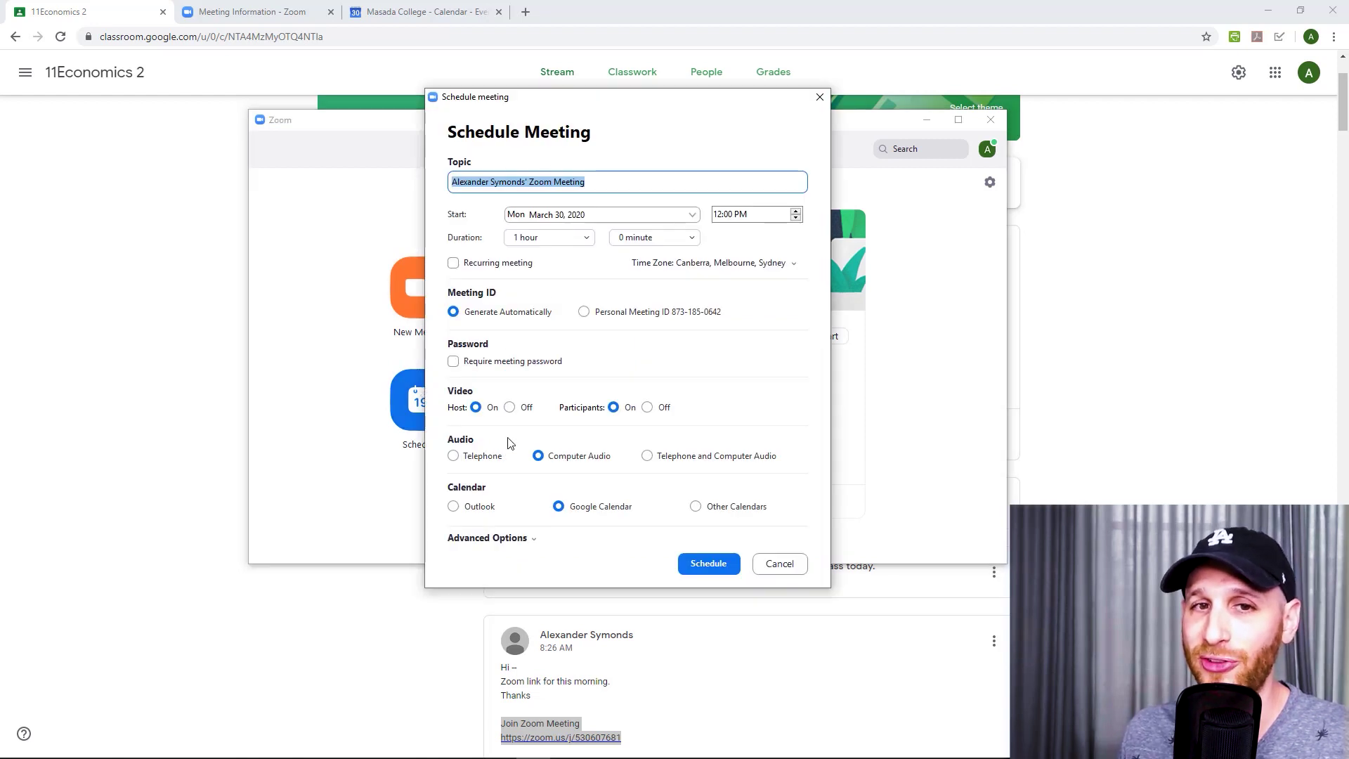
{"action": "left_click", "coordinate": [820, 98]}
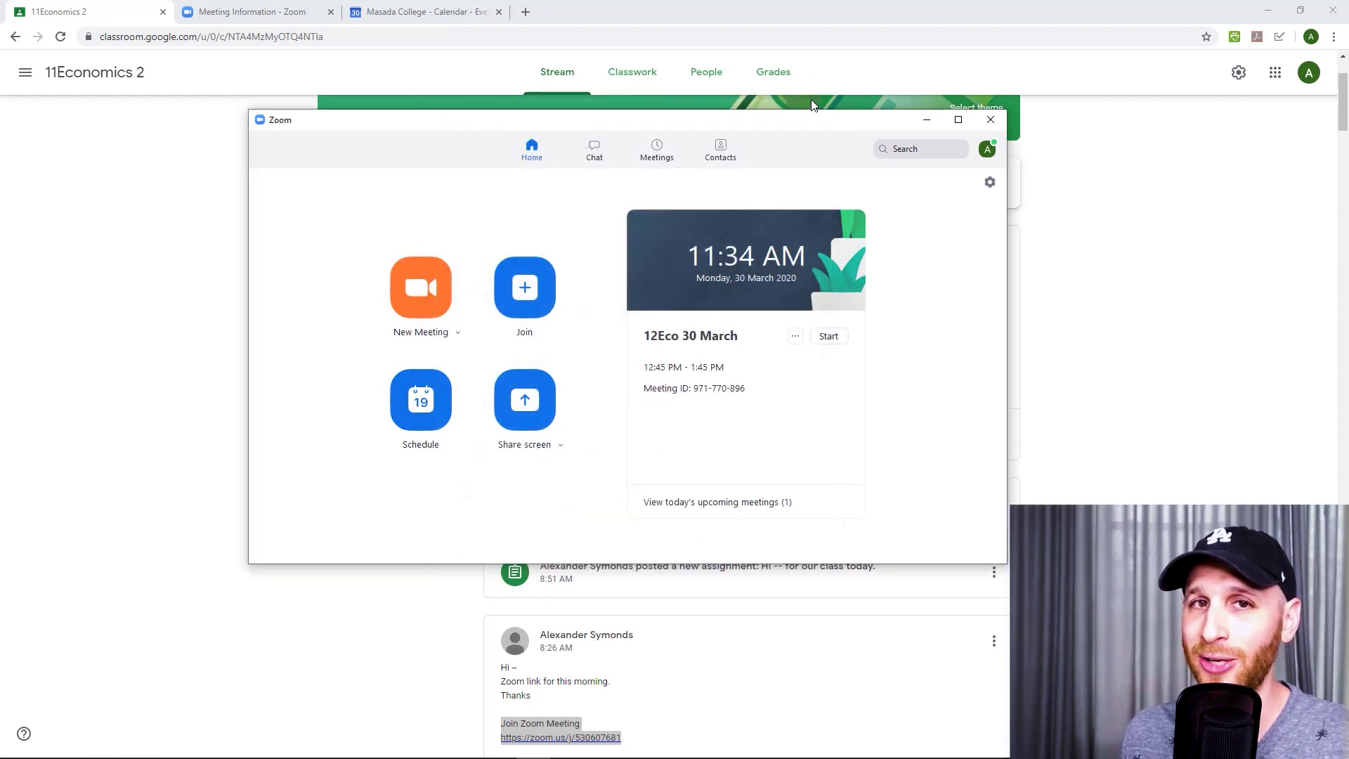
Switch to the Zoom website in the browser, view the account profile, and start a new meeting from the site
{"action": "left_click", "coordinate": [261, 14]}
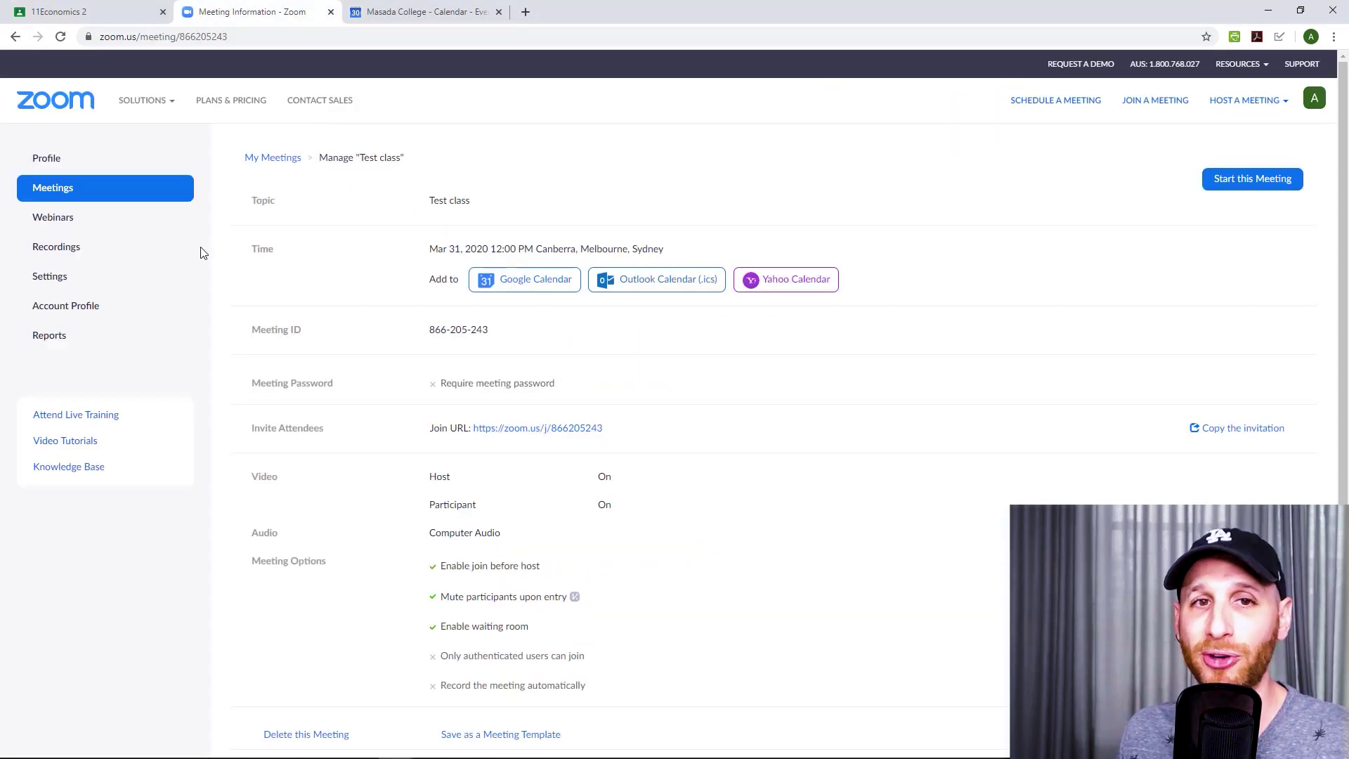
{"action": "left_click", "coordinate": [73, 161]}
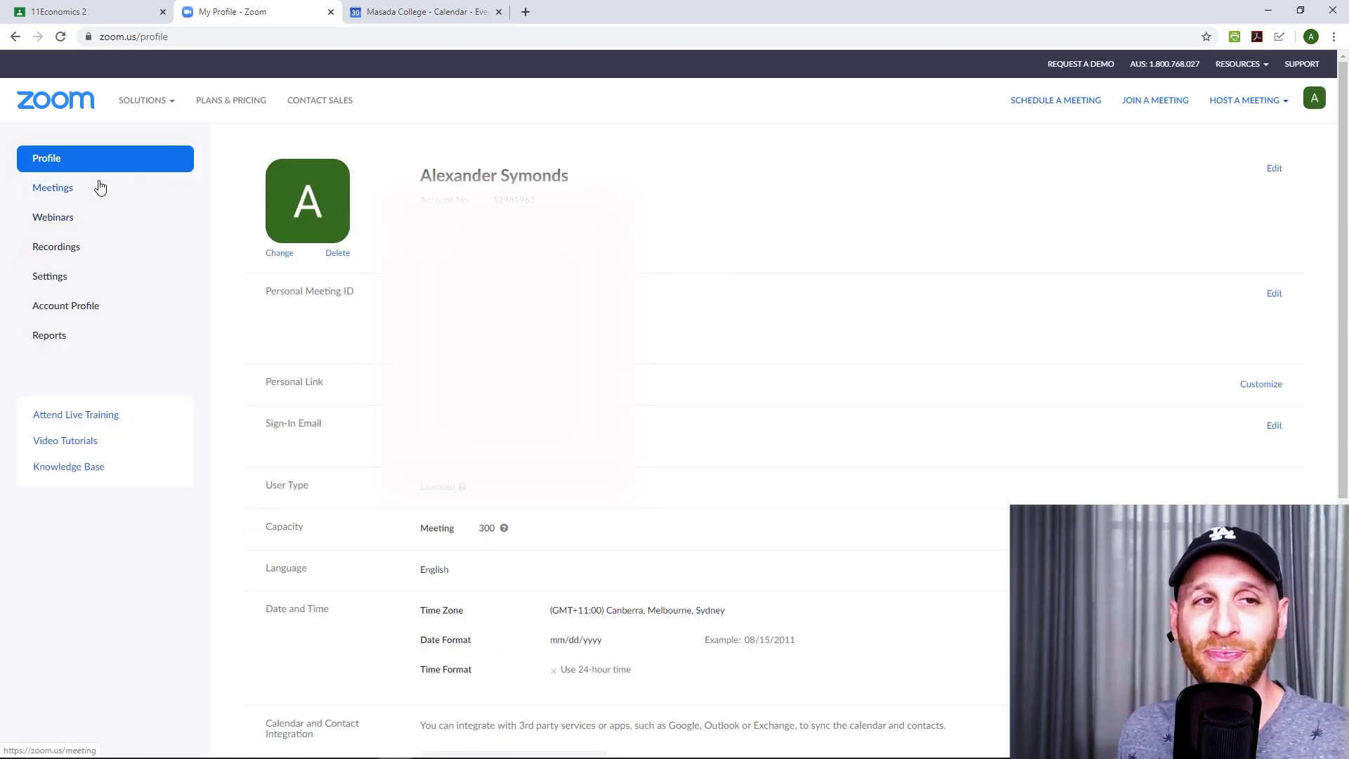
{"action": "left_click", "coordinate": [1075, 106]}
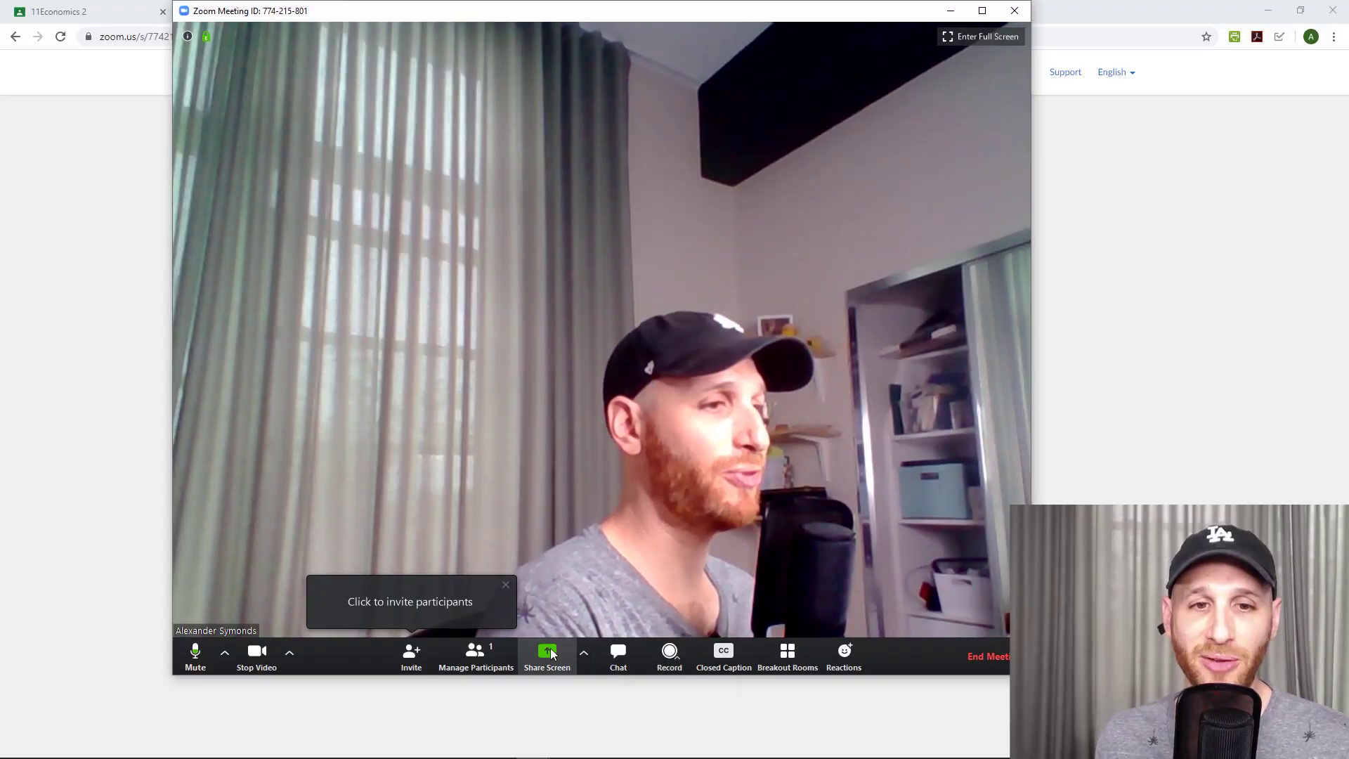
Share a Whiteboard with the meeting participants and try a short freehand stroke on it
{"action": "left_click", "coordinate": [548, 654]}
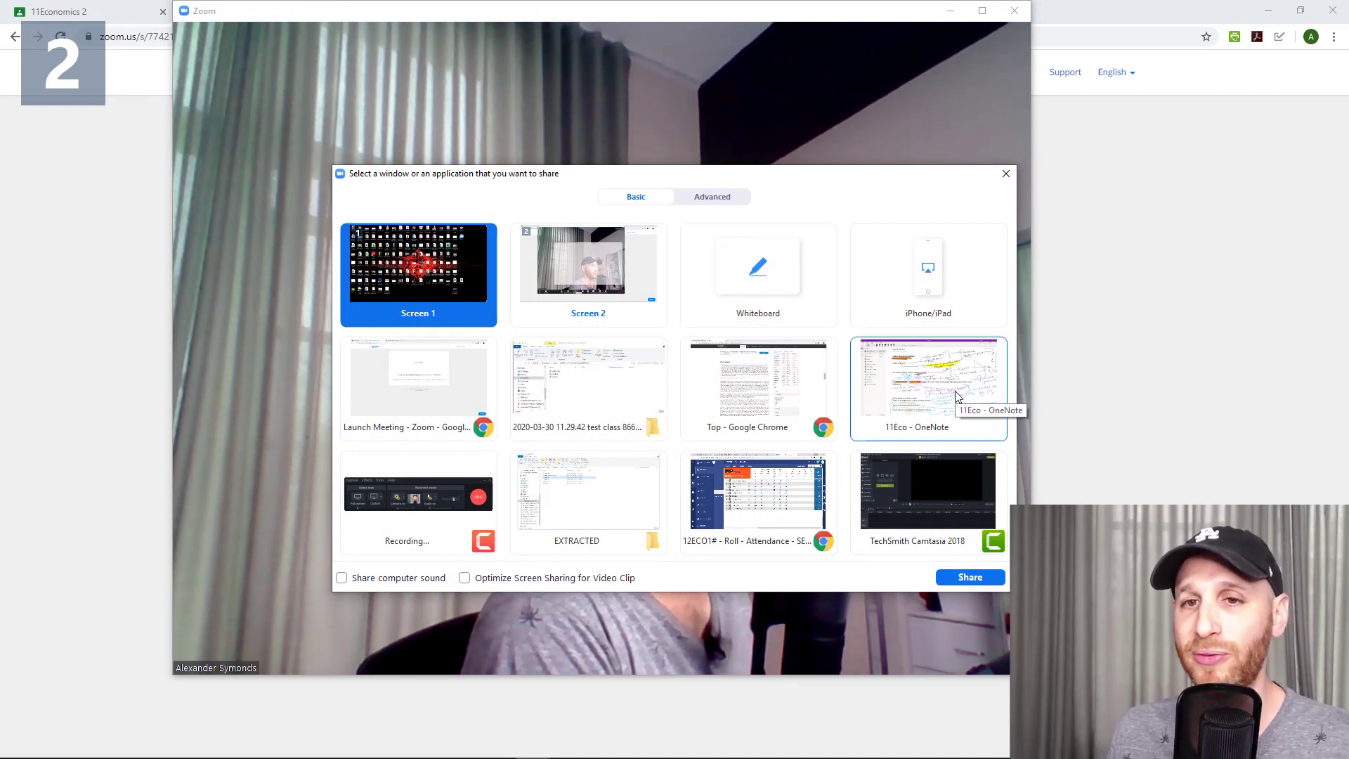
{"action": "left_click", "coordinate": [792, 295]}
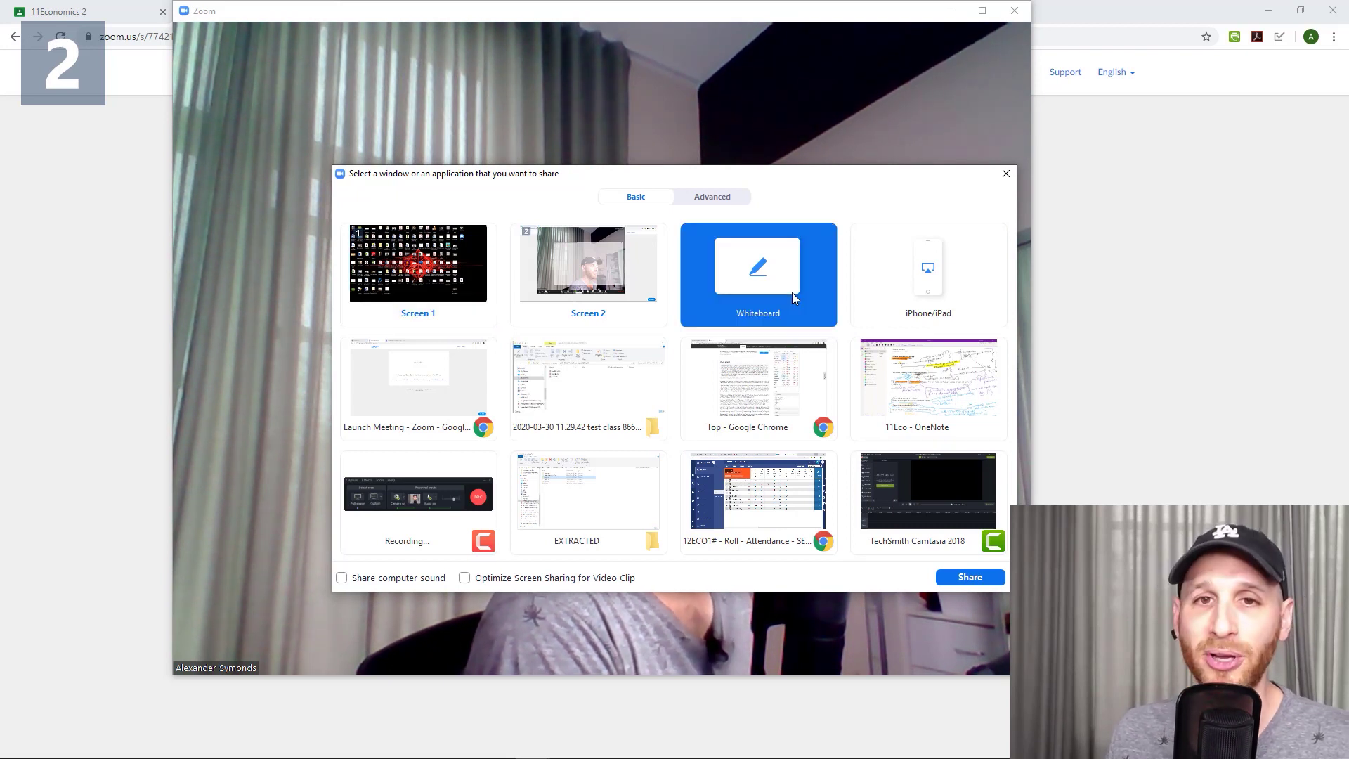
{"action": "left_click", "coordinate": [956, 577]}
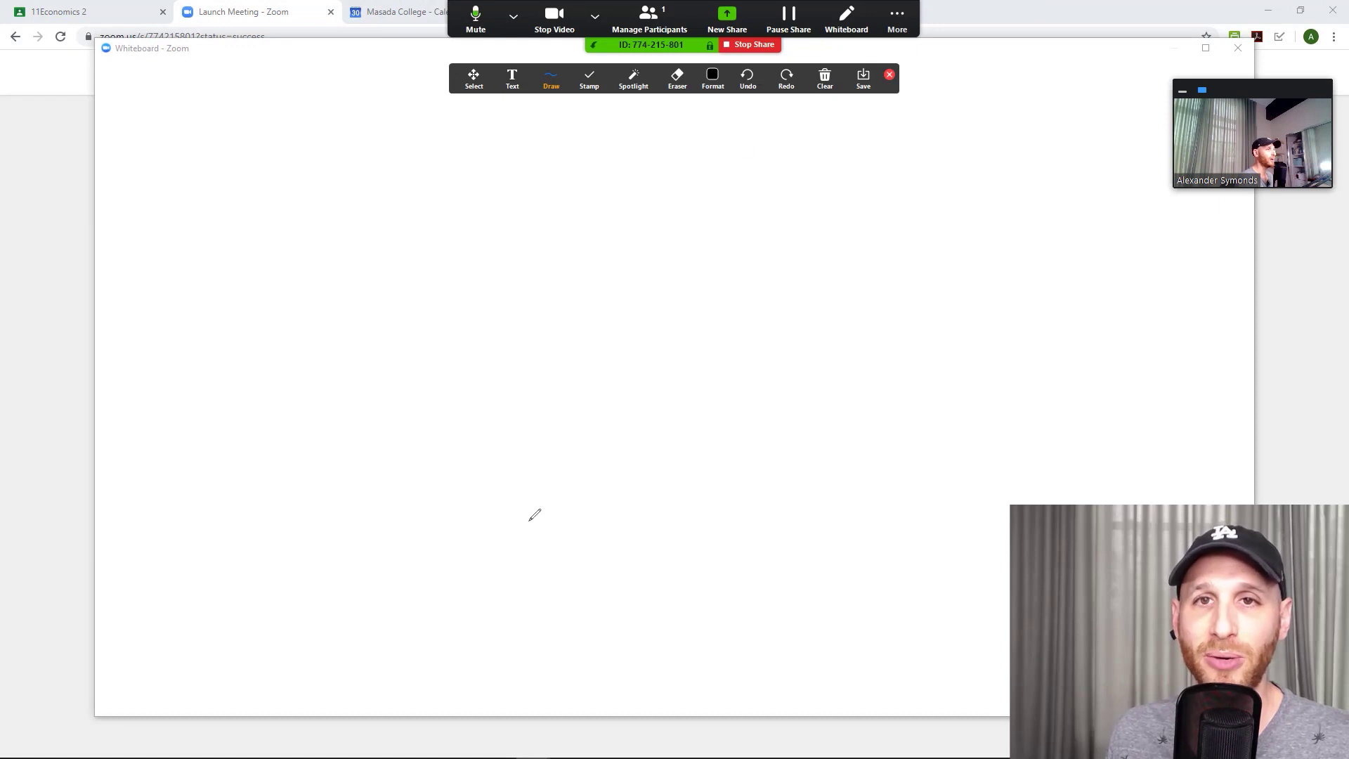
{"action": "mouse_move", "coordinate": [412, 192]}
{"action": "left_mouse_down"}
{"action": "mouse_move", "coordinate": [696, 466]}
{"action": "mouse_move", "coordinate": [899, 62]}
{"action": "mouse_move", "coordinate": [335, 186]}
{"action": "mouse_move", "coordinate": [362, 200]}
{"action": "left_mouse_up"}
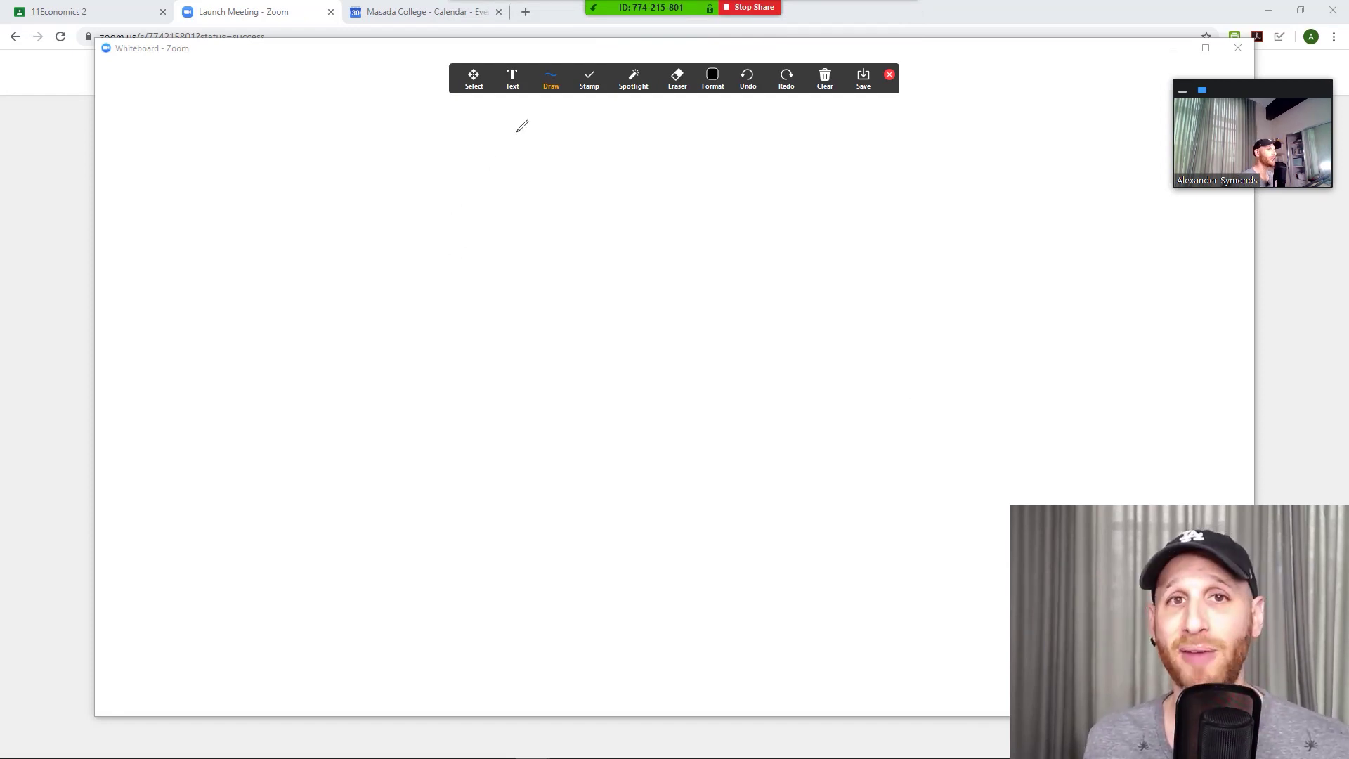
Write "Demand and supply" on the whiteboard and draw a rectangle below it containing two crossing straight lines
{"action": "left_click", "coordinate": [514, 83]}
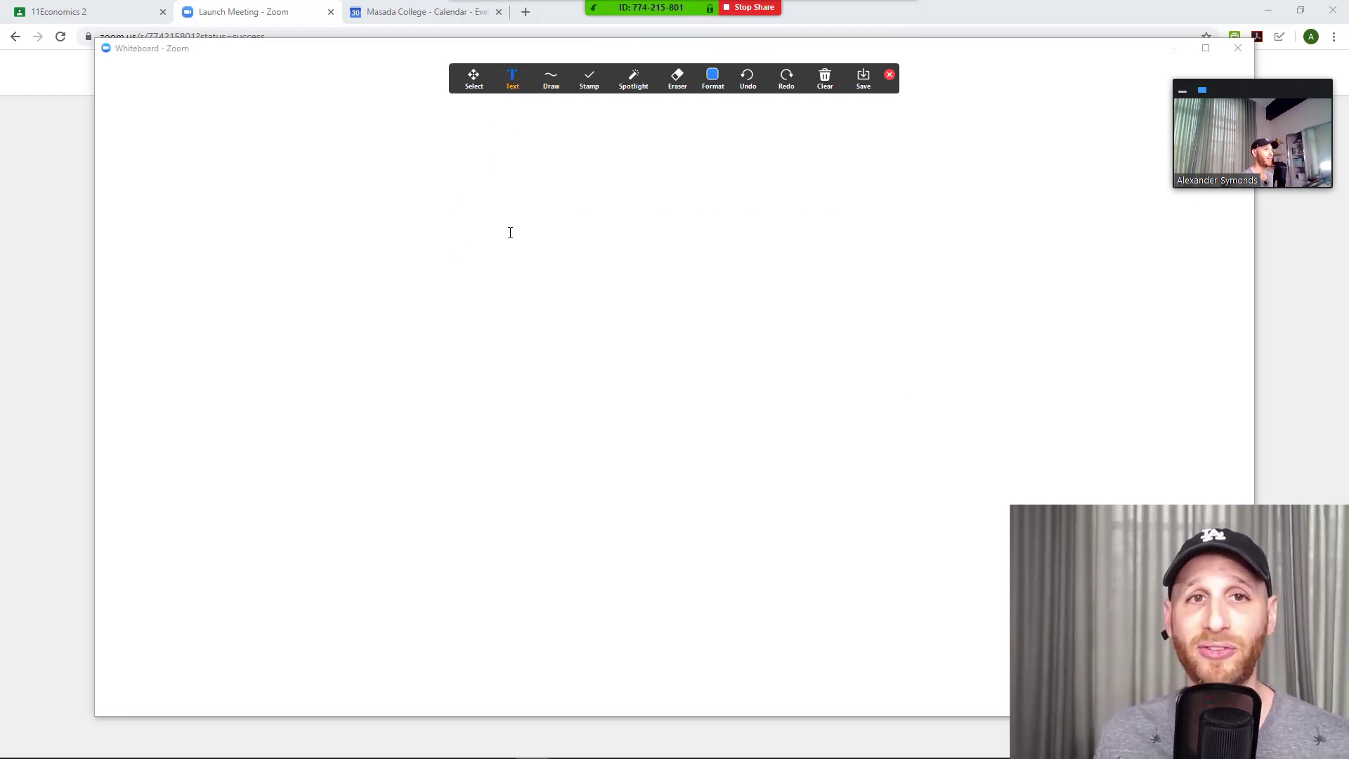
{"action": "type", "text": "Demand and supply"}
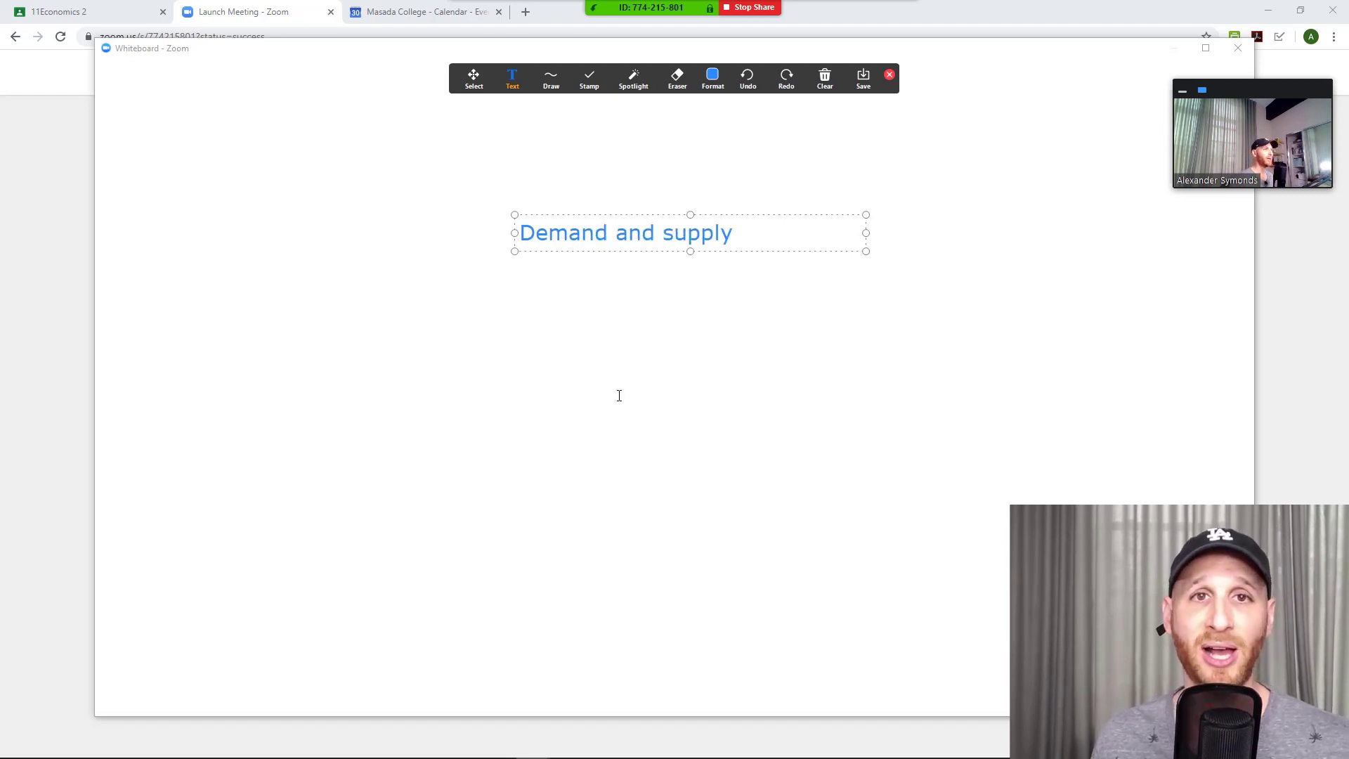
{"action": "mouse_move", "coordinate": [553, 82]}
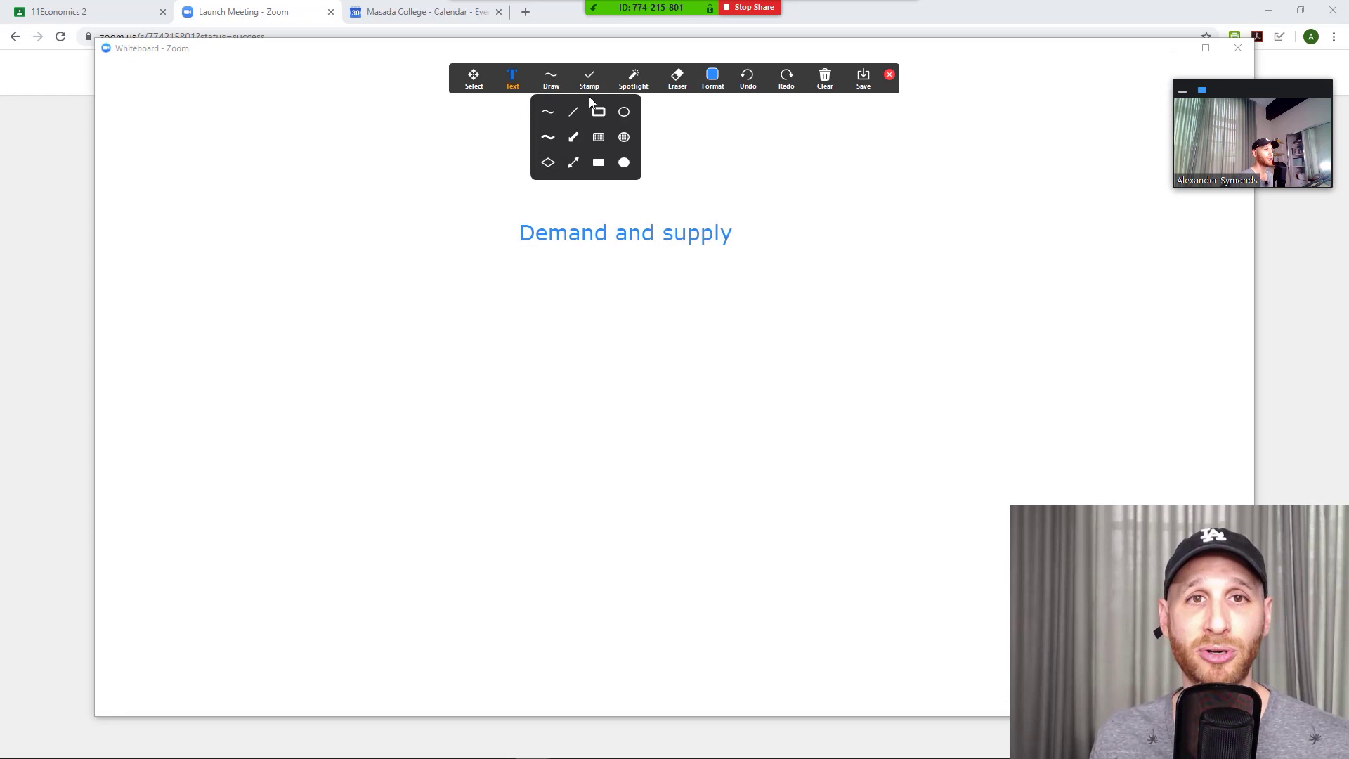
{"action": "mouse_move", "coordinate": [501, 302]}
{"action": "left_mouse_down"}
{"action": "mouse_move", "coordinate": [783, 473]}
{"action": "mouse_move", "coordinate": [874, 477]}
{"action": "left_mouse_up"}
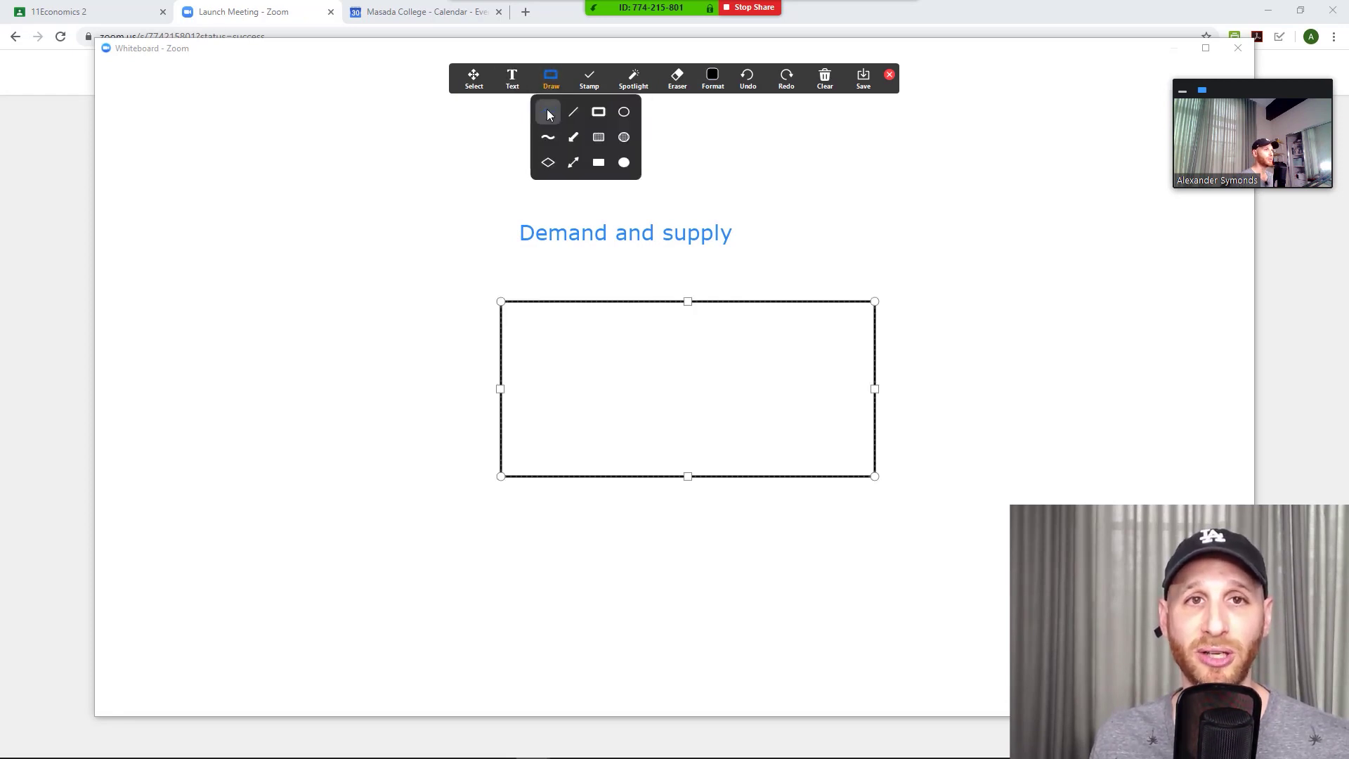
{"action": "left_click", "coordinate": [574, 112]}
{"action": "left_click_drag", "start_coordinate": [540, 441], "coordinate": [832, 336]}
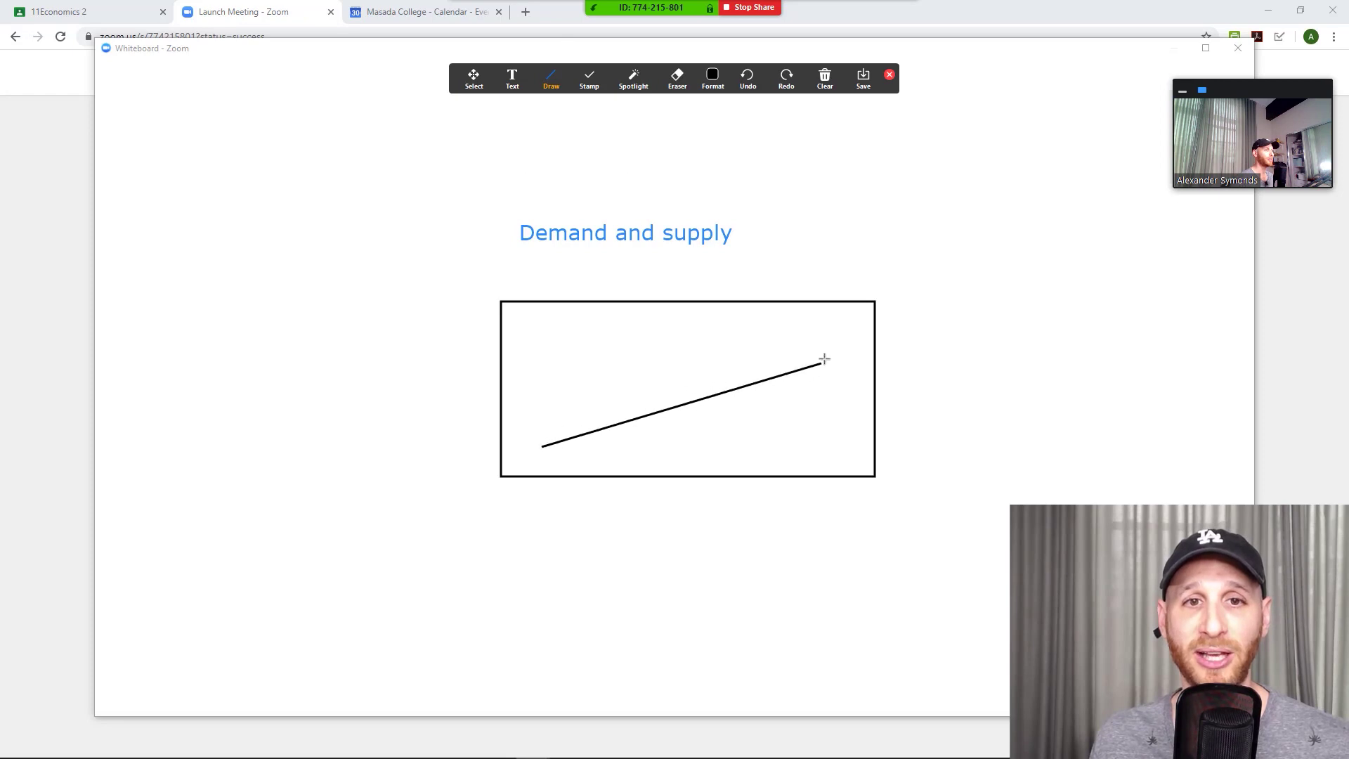
{"action": "left_click_drag", "start_coordinate": [564, 316], "coordinate": [852, 456]}
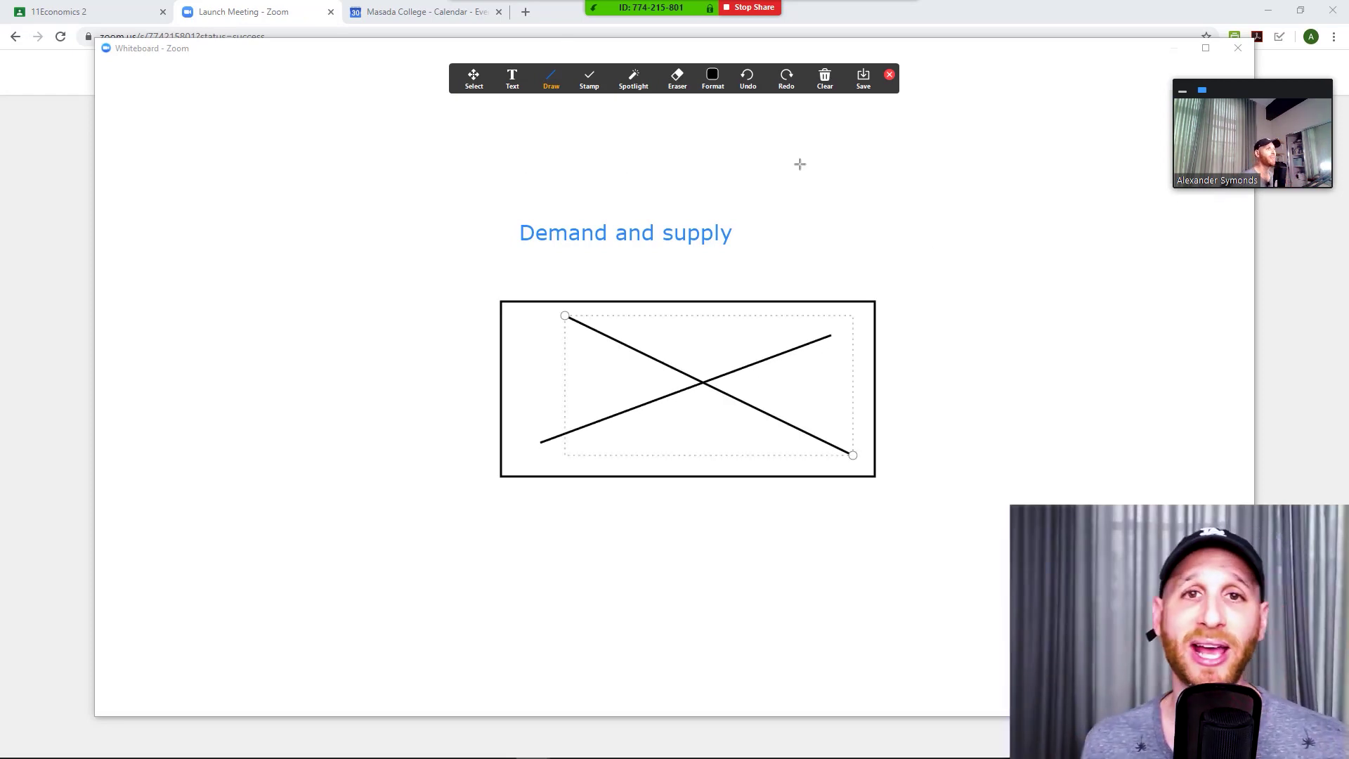
View the whiteboard's colour, line width and font formatting options without changing any of them
{"action": "left_click", "coordinate": [710, 78]}
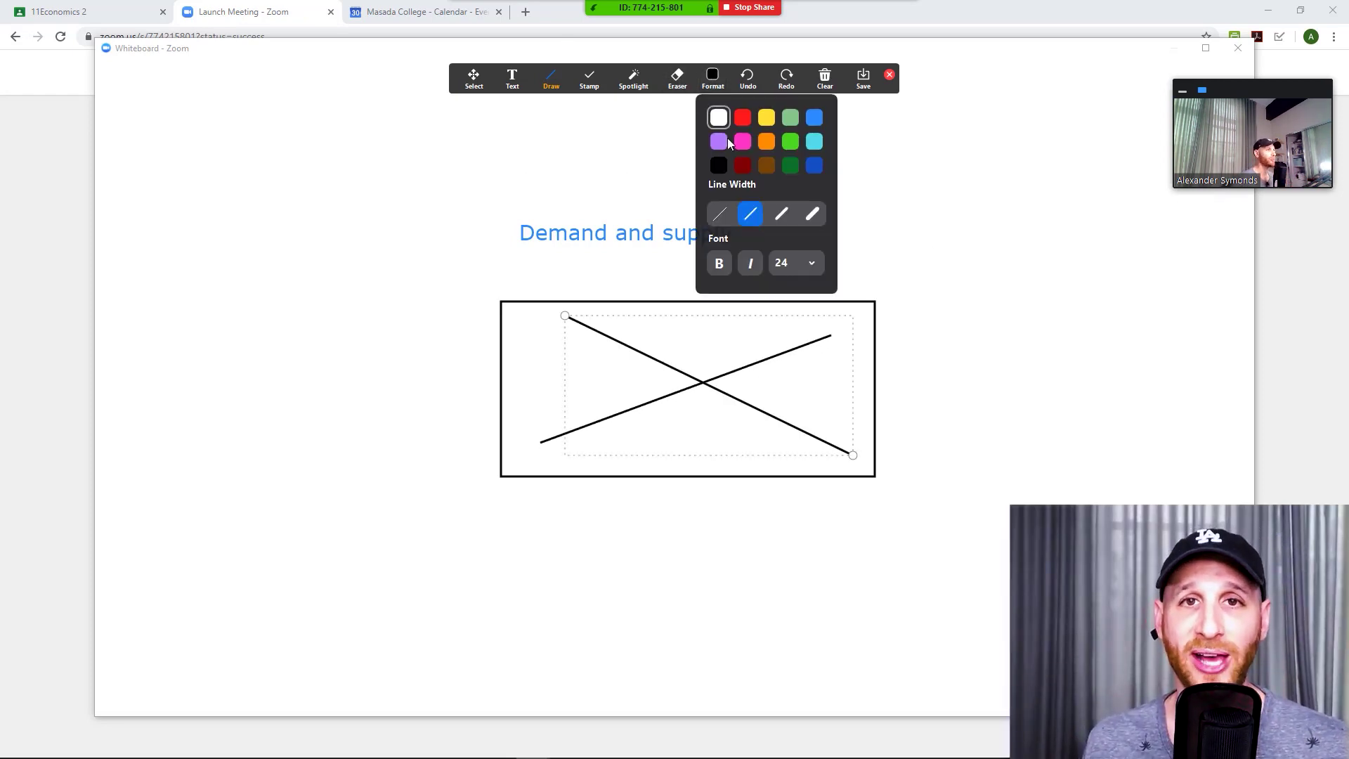
{"action": "left_click", "coordinate": [962, 194]}
{"action": "left_click", "coordinate": [713, 78]}
{"action": "left_click", "coordinate": [424, 101]}
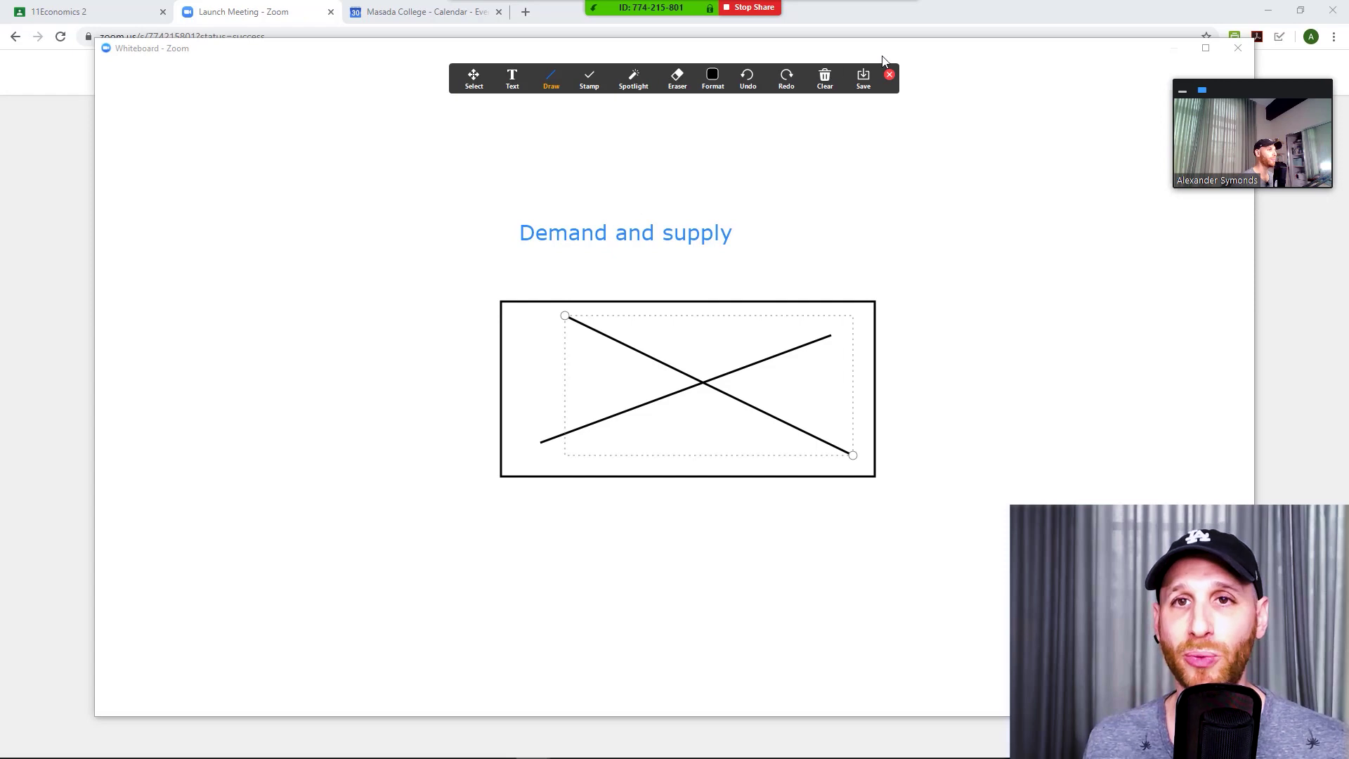
Save the Demand and supply whiteboard as an image, and clear all drawings from the board
{"action": "left_click", "coordinate": [863, 79]}
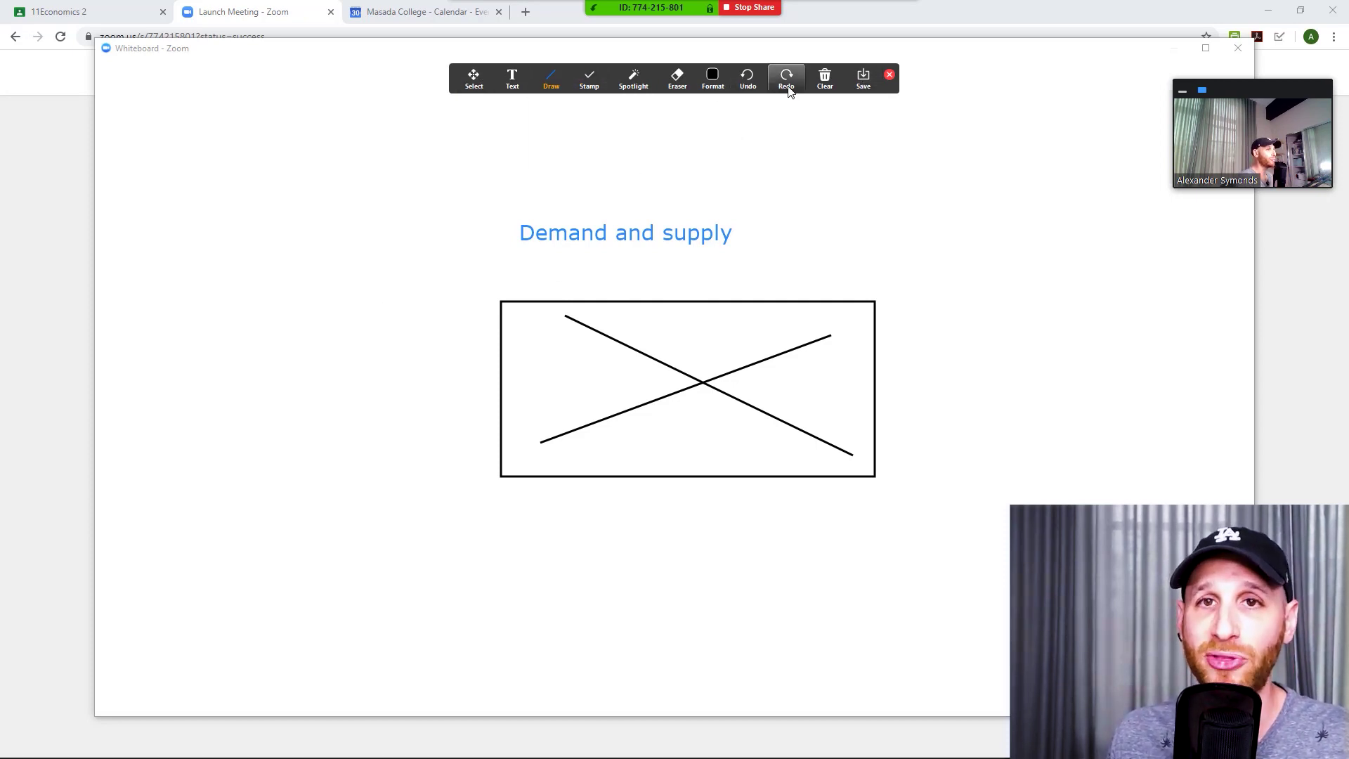
{"action": "mouse_move", "coordinate": [811, 84]}
{"action": "left_click", "coordinate": [832, 104]}
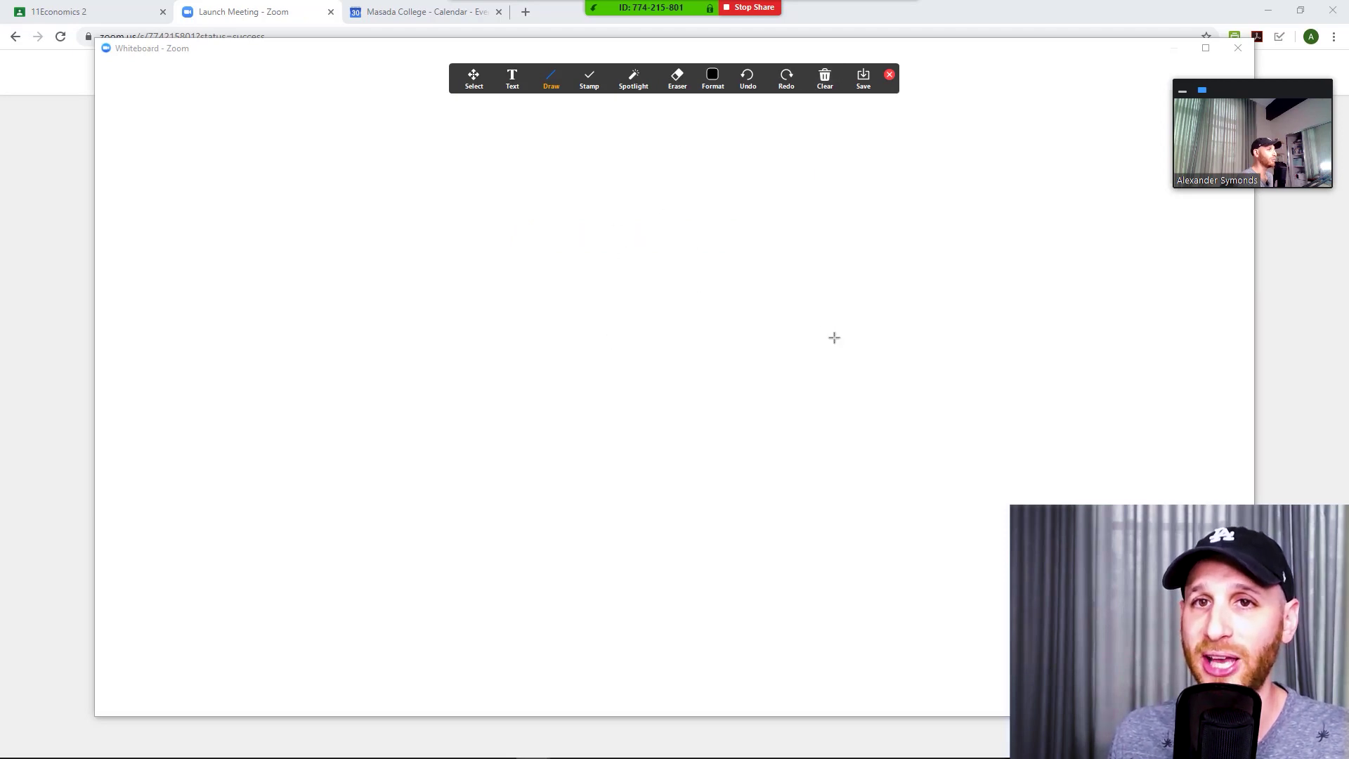
Stop the current whiteboard share and share the Whiteboard with the meeting again
{"action": "left_click", "coordinate": [749, 7]}
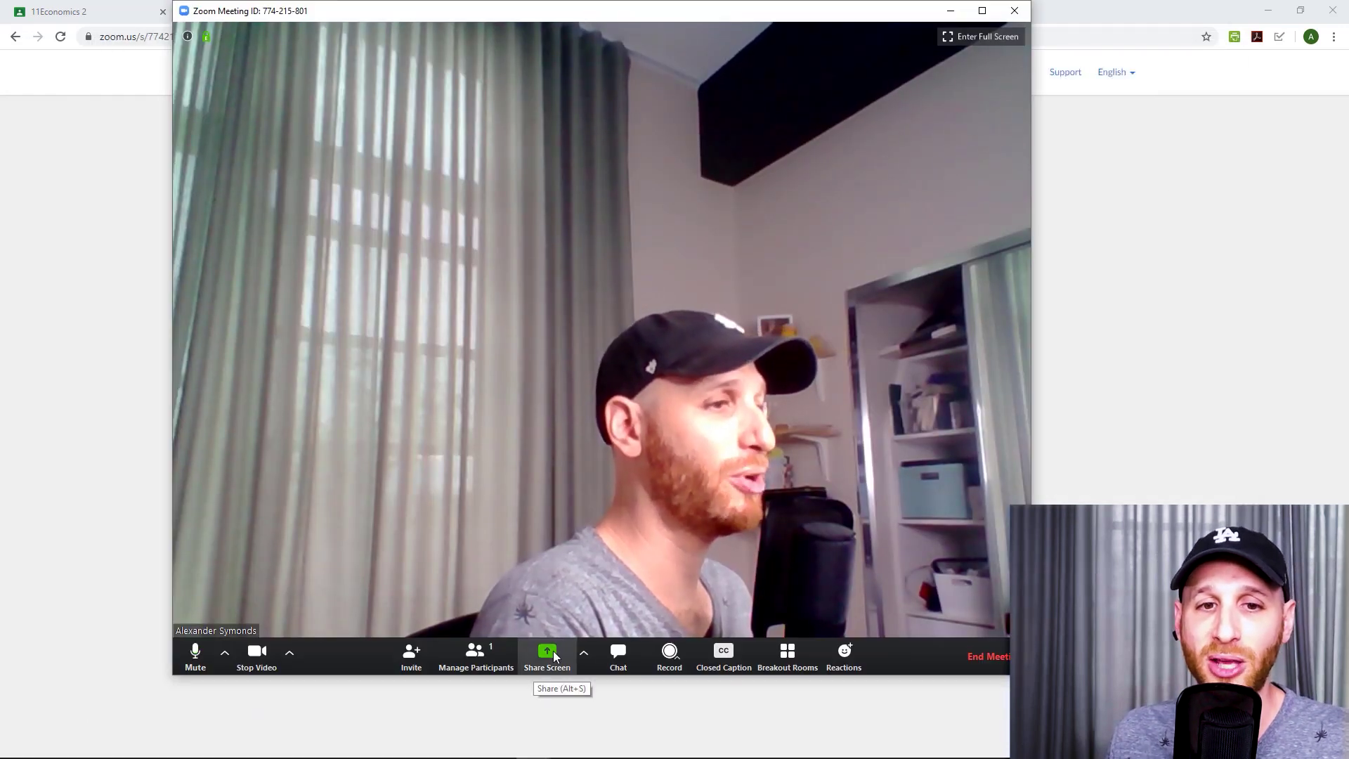
{"action": "left_click", "coordinate": [554, 653]}
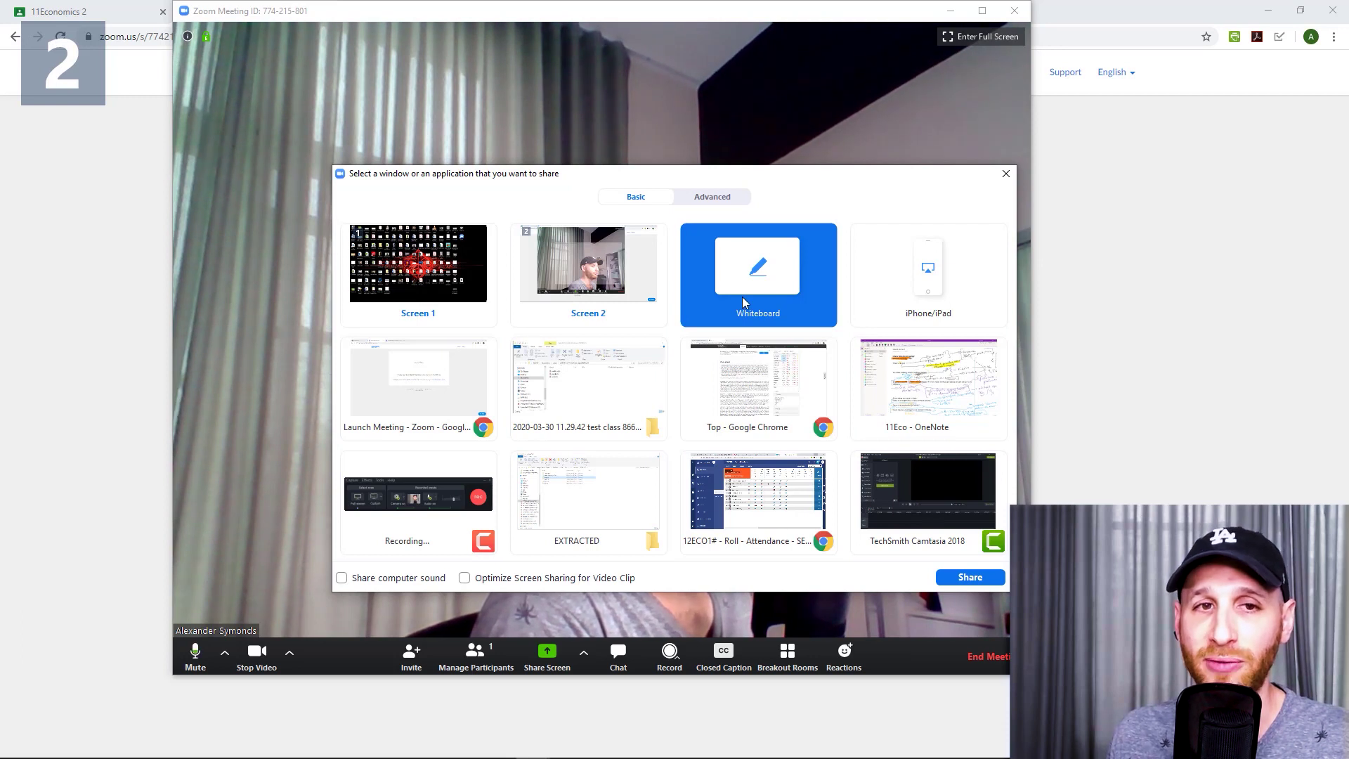
{"action": "left_click", "coordinate": [957, 580]}
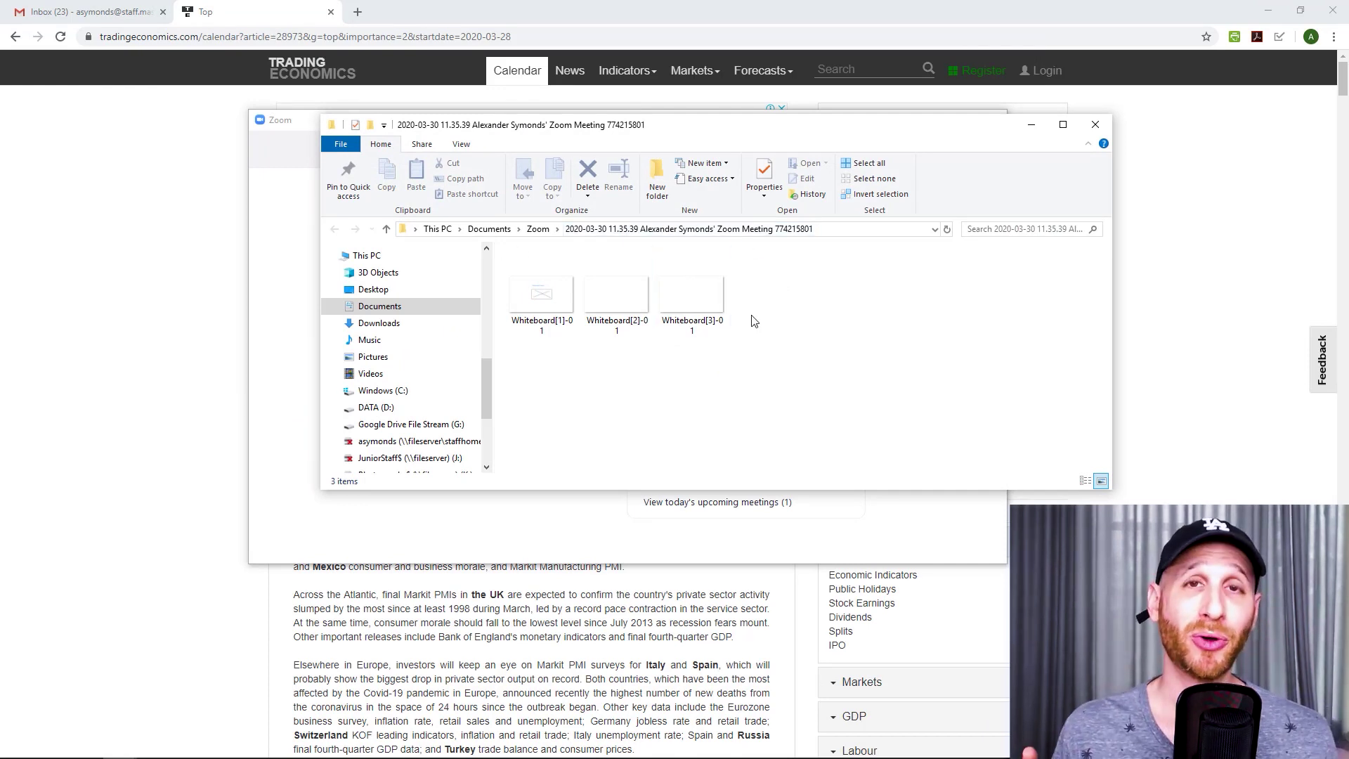
Open the saved Whiteboard[1]-01 image from the meeting folder in Photos, view it maximized, and close it
{"action": "left_click_drag", "start_coordinate": [804, 270], "coordinate": [774, 337]}
{"action": "left_click", "coordinate": [566, 310]}
{"action": "double_click", "coordinate": [566, 310]}
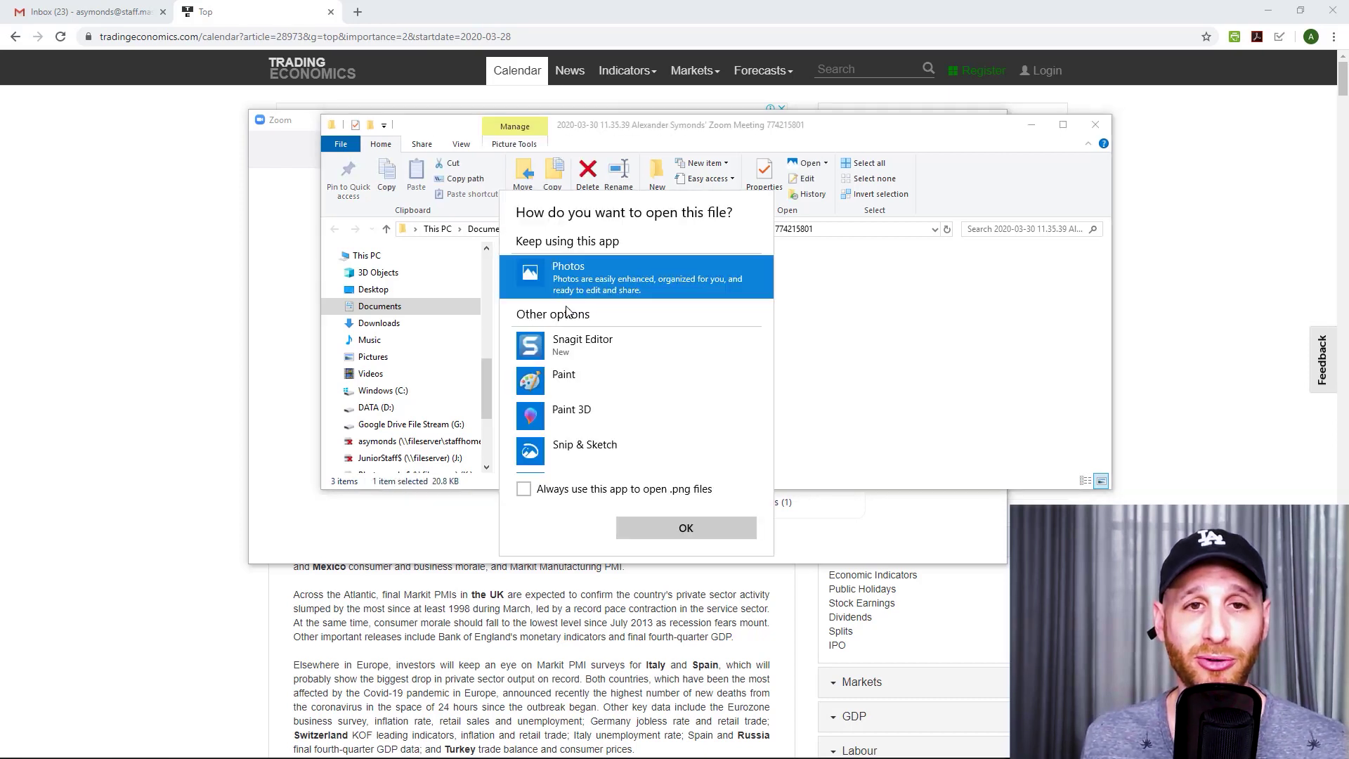
{"action": "double_click", "coordinate": [615, 291]}
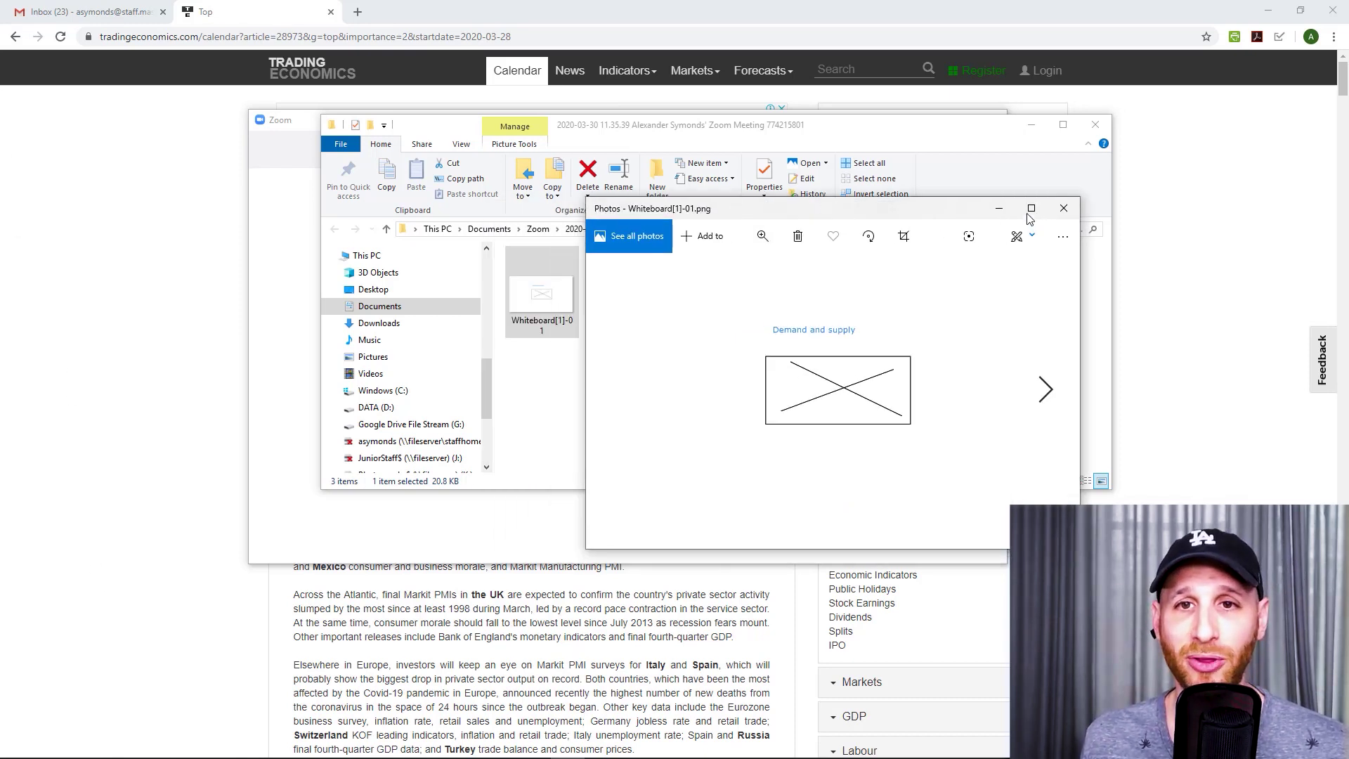
{"action": "left_click", "coordinate": [1031, 210]}
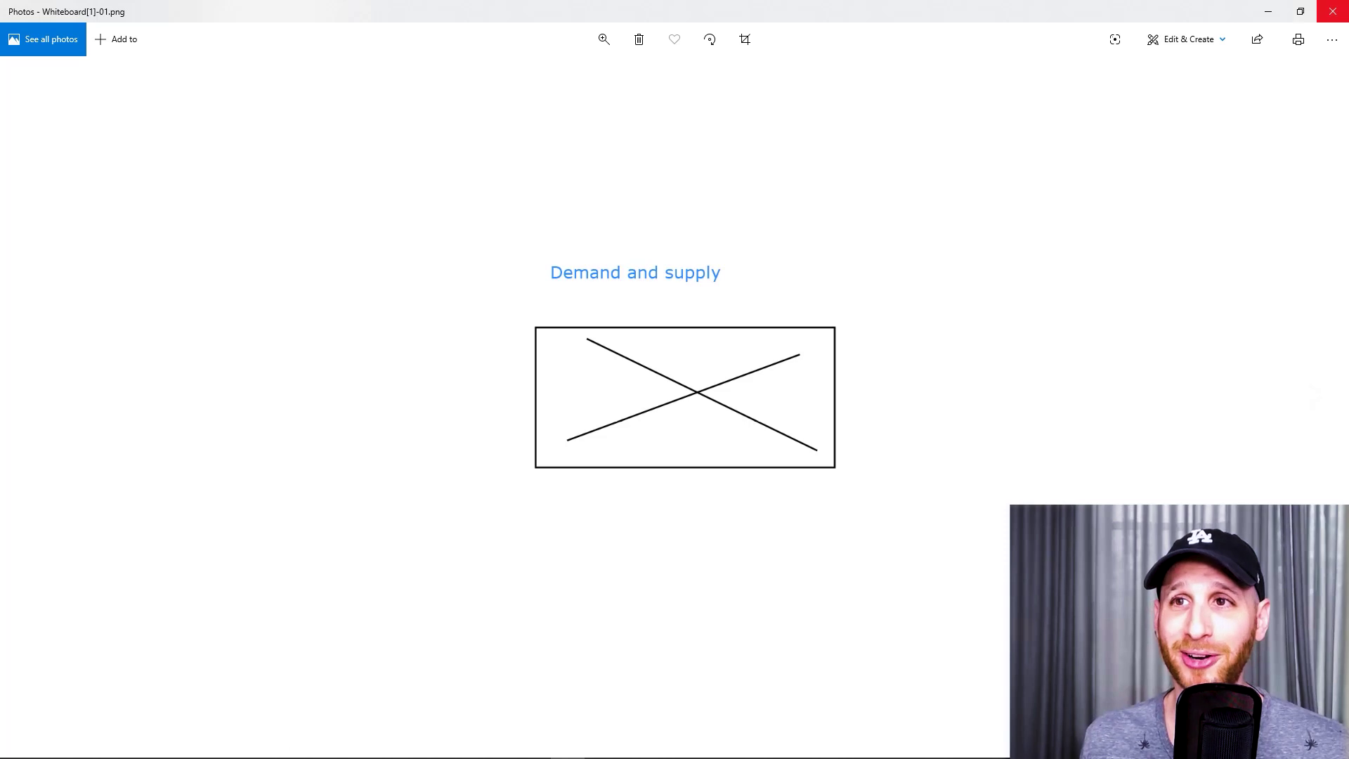
{"action": "left_click", "coordinate": [1334, 10]}
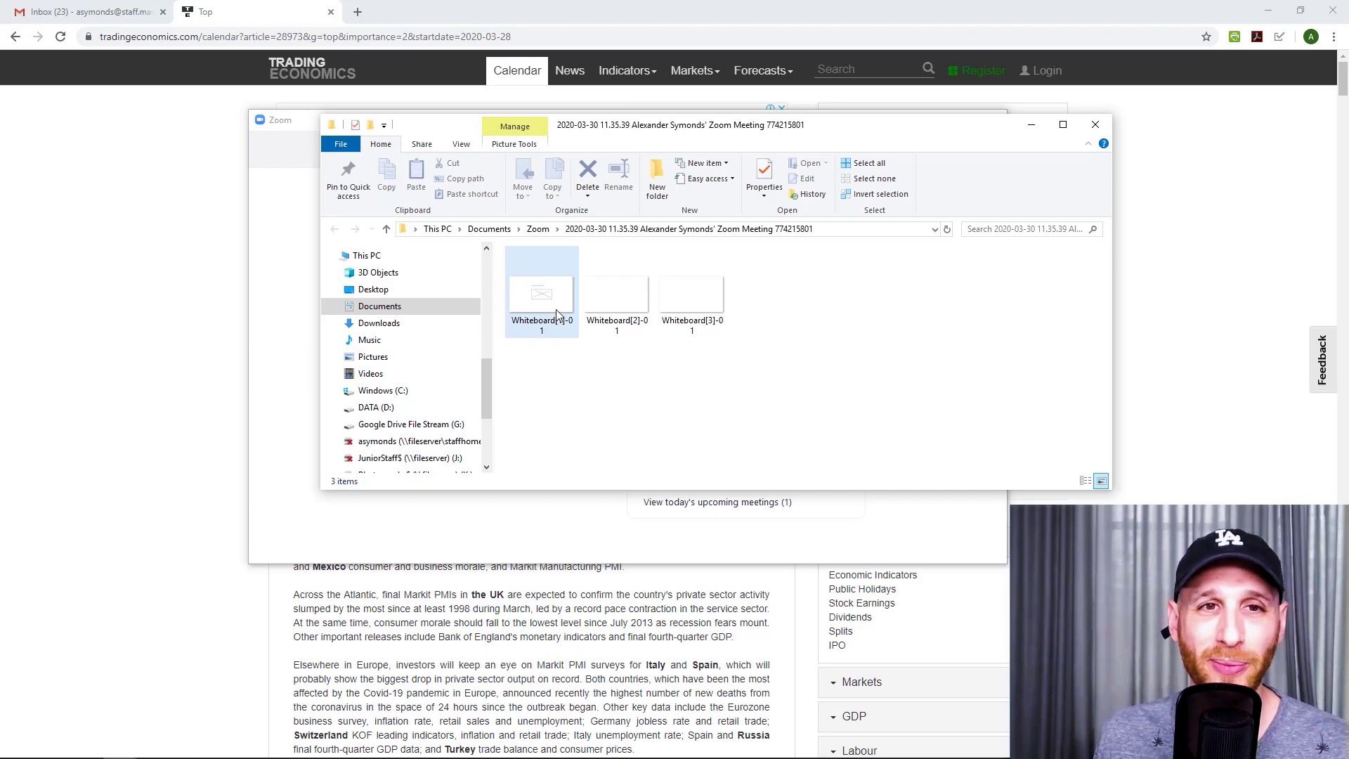
Browse the parent Zoom folder, view the contents of the 2020-03-25 14.06.34 12Eco Class folder, and return to the Zoom folder
{"action": "left_click", "coordinate": [538, 229]}
{"action": "scroll", "coordinate": [590, 348], "scroll_direction": "up", "scroll_amount": 4}
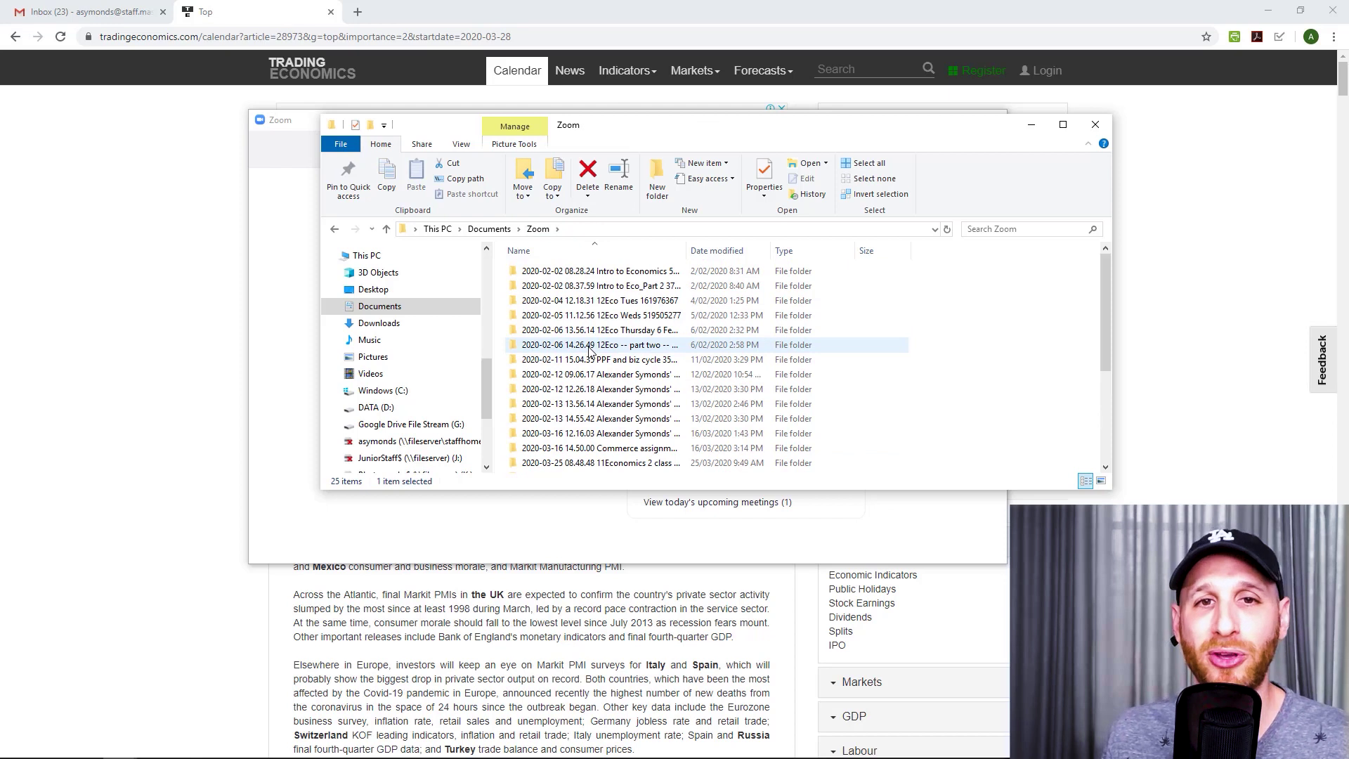
{"action": "scroll", "coordinate": [590, 349], "scroll_direction": "down", "scroll_amount": 4}
{"action": "double_click", "coordinate": [605, 317]}
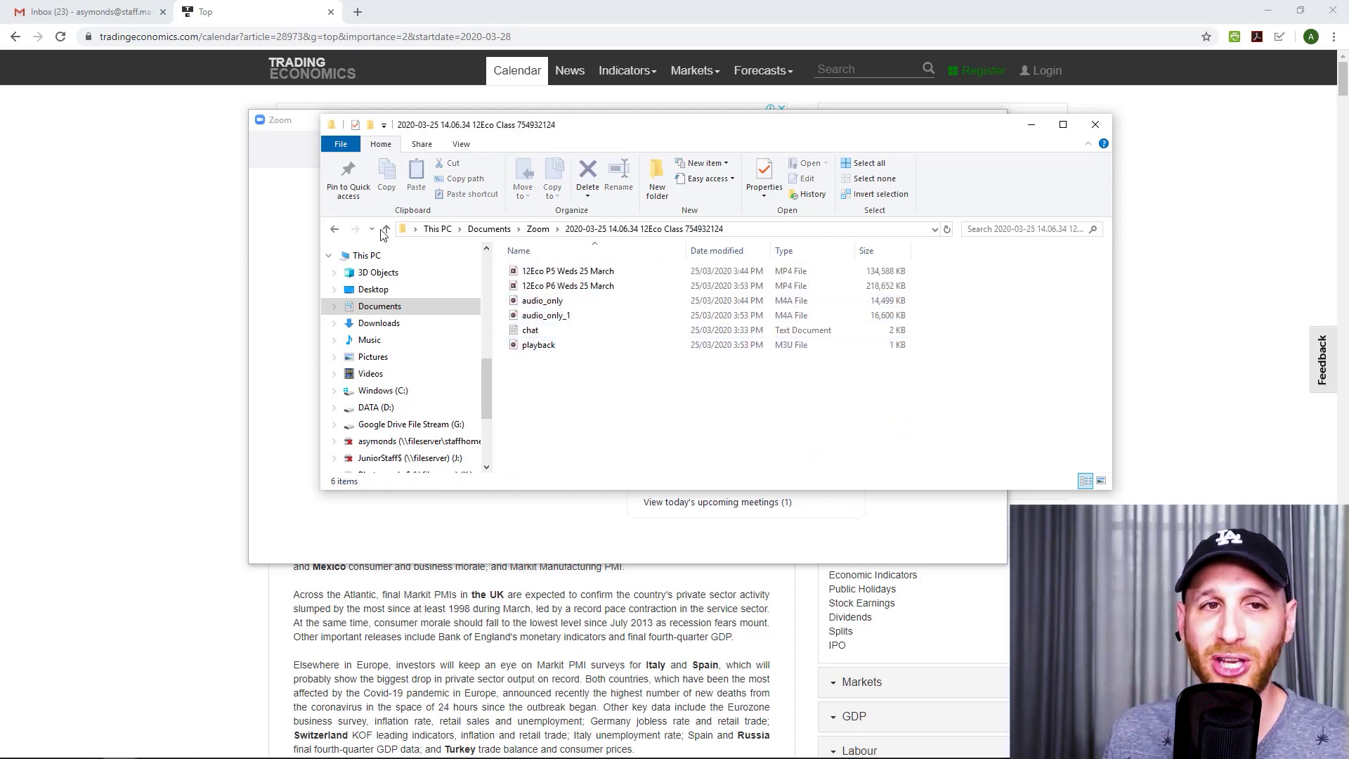
{"action": "left_click", "coordinate": [335, 231]}
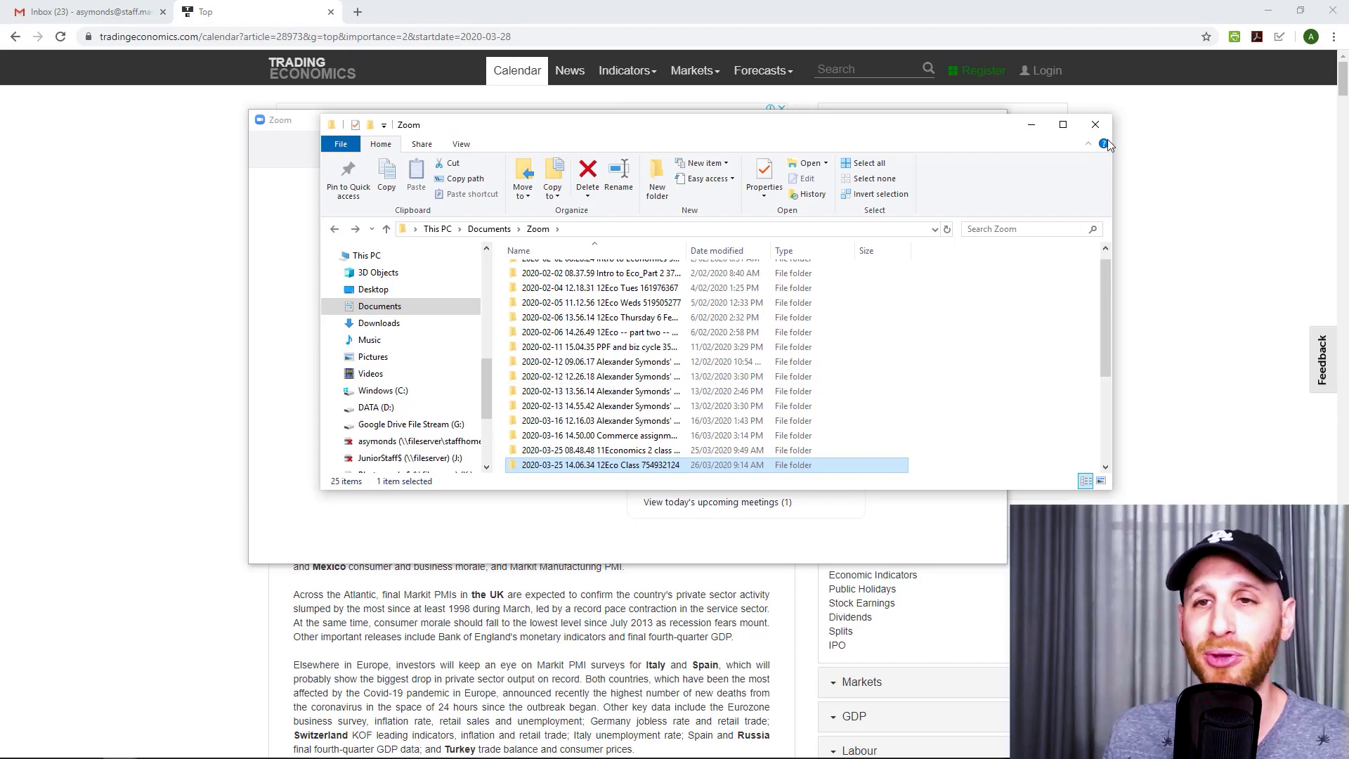